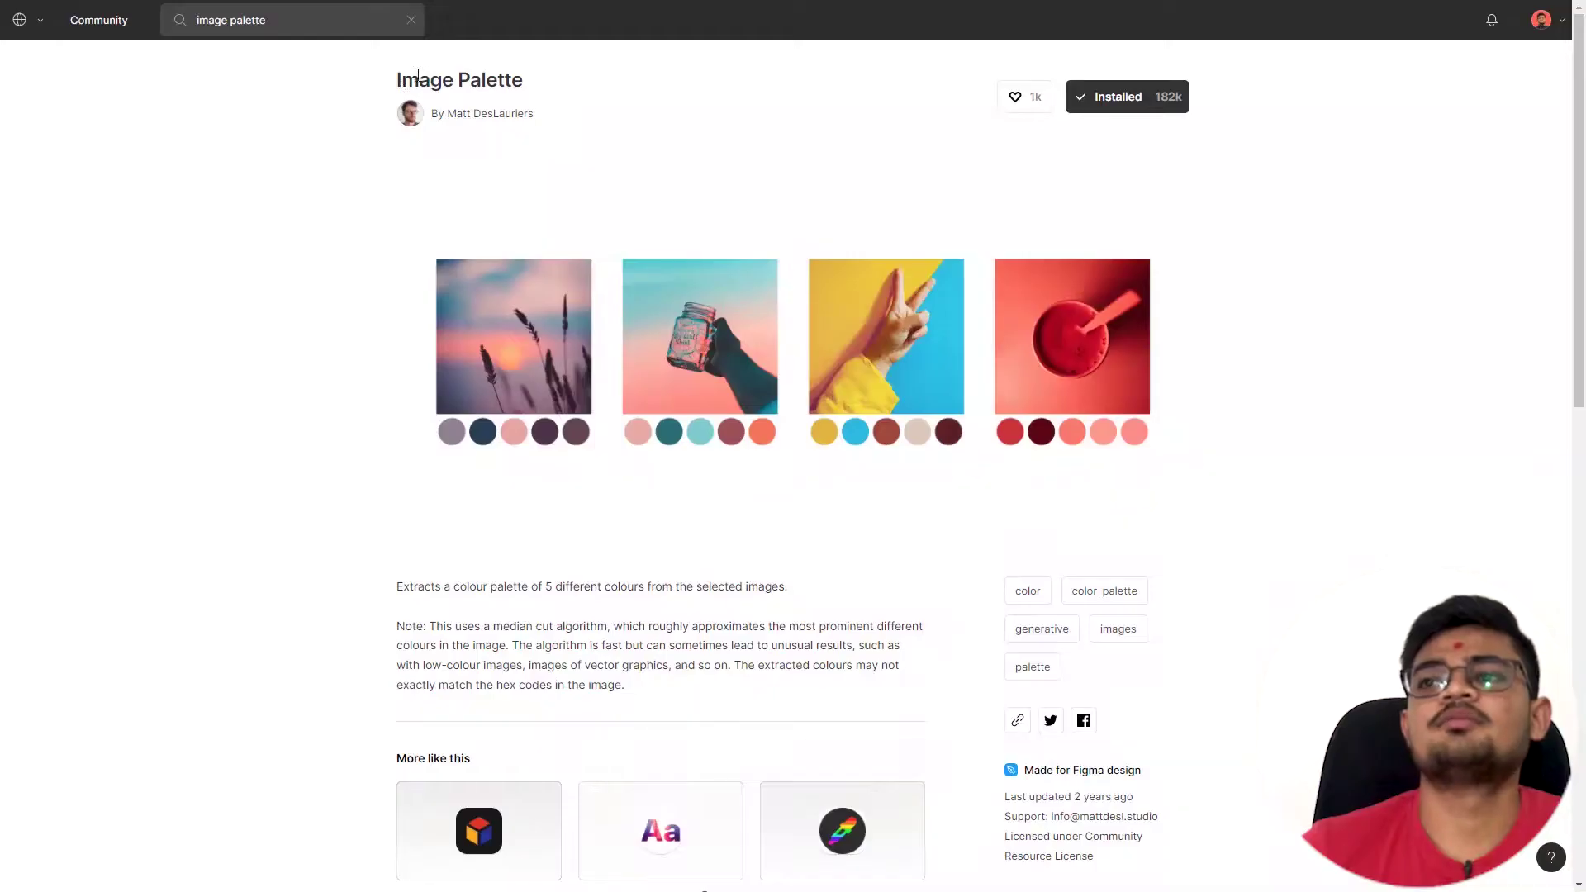
Step: Insert a random art-preset Unsplash photo of paintbrushes and paint cans onto the canvas
{"action": "left_click_drag", "start_coordinate": [396, 79], "coordinate": [536, 80]}
{"action": "left_click", "coordinate": [785, 81]}
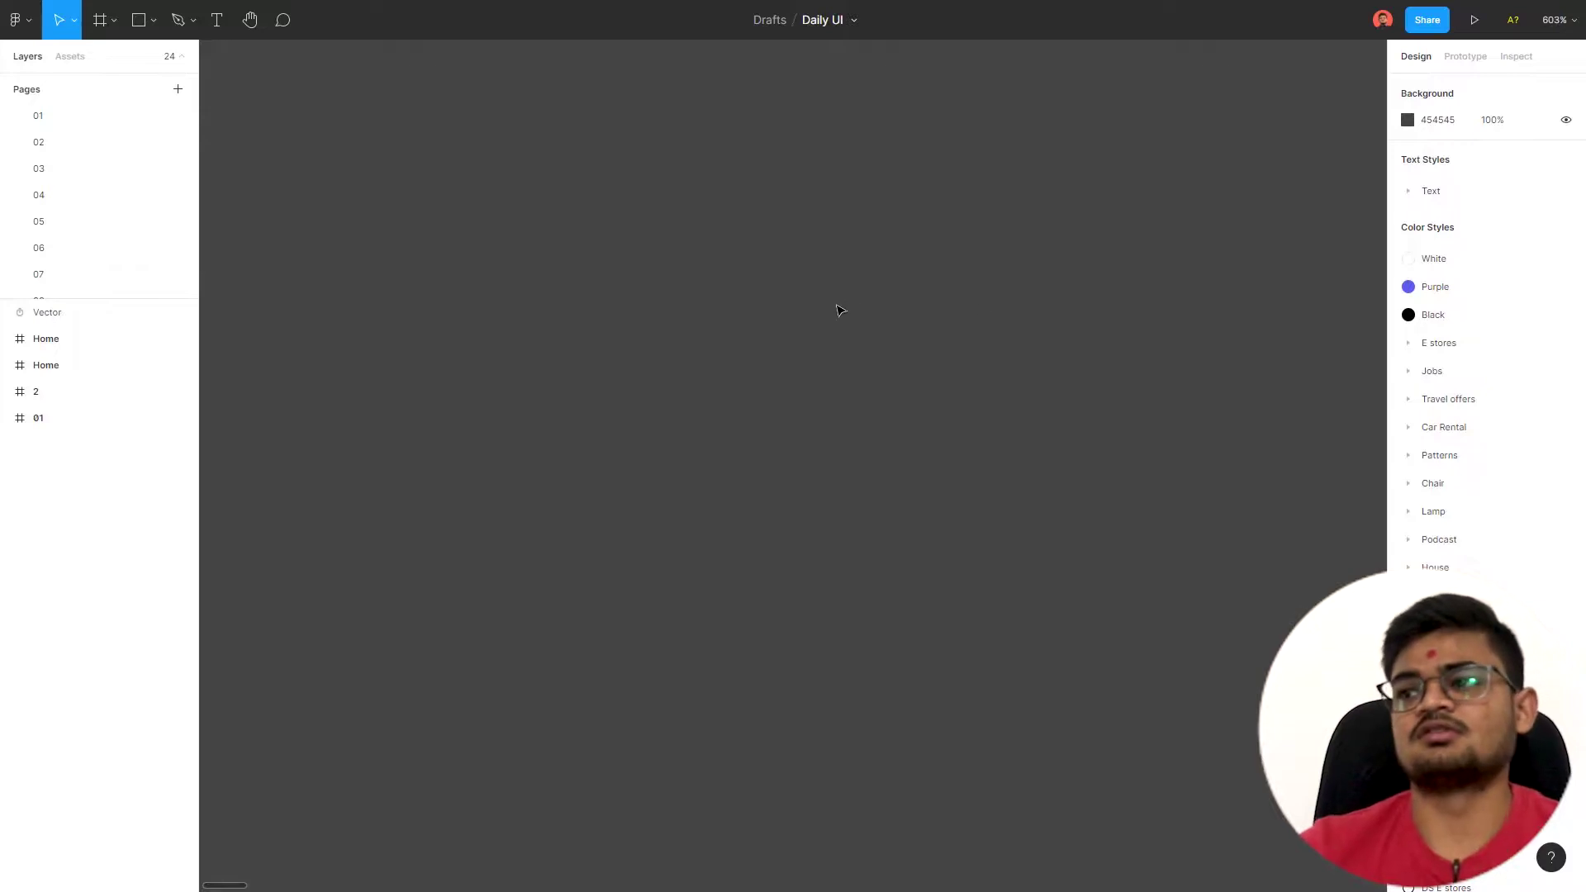
{"action": "right_click", "coordinate": [839, 302]}
{"action": "mouse_move", "coordinate": [916, 409]}
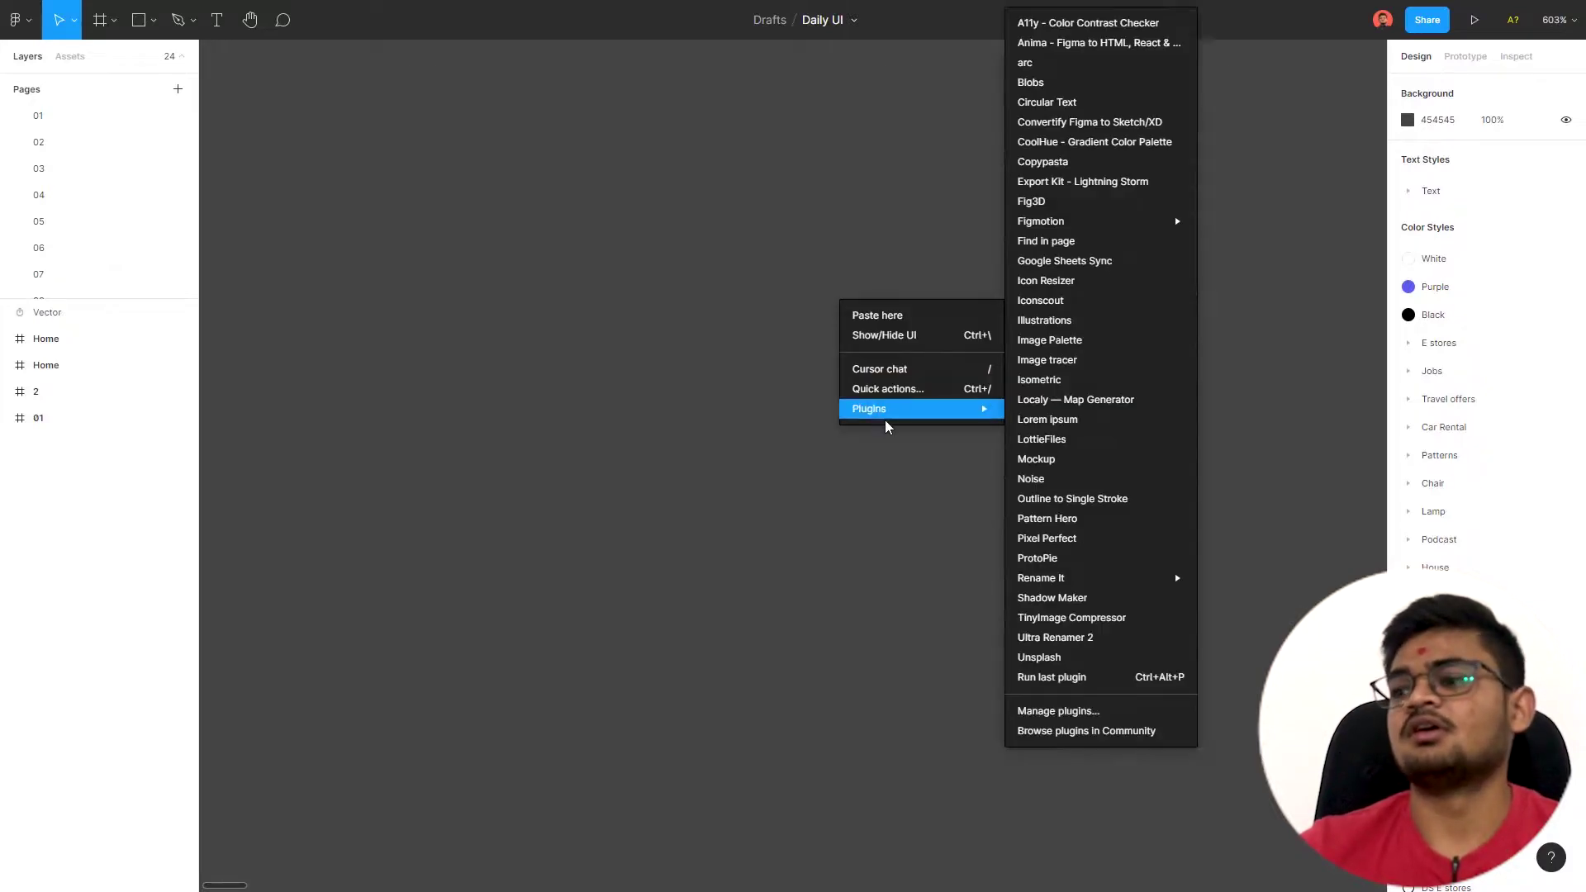
{"action": "left_click", "coordinate": [1067, 665]}
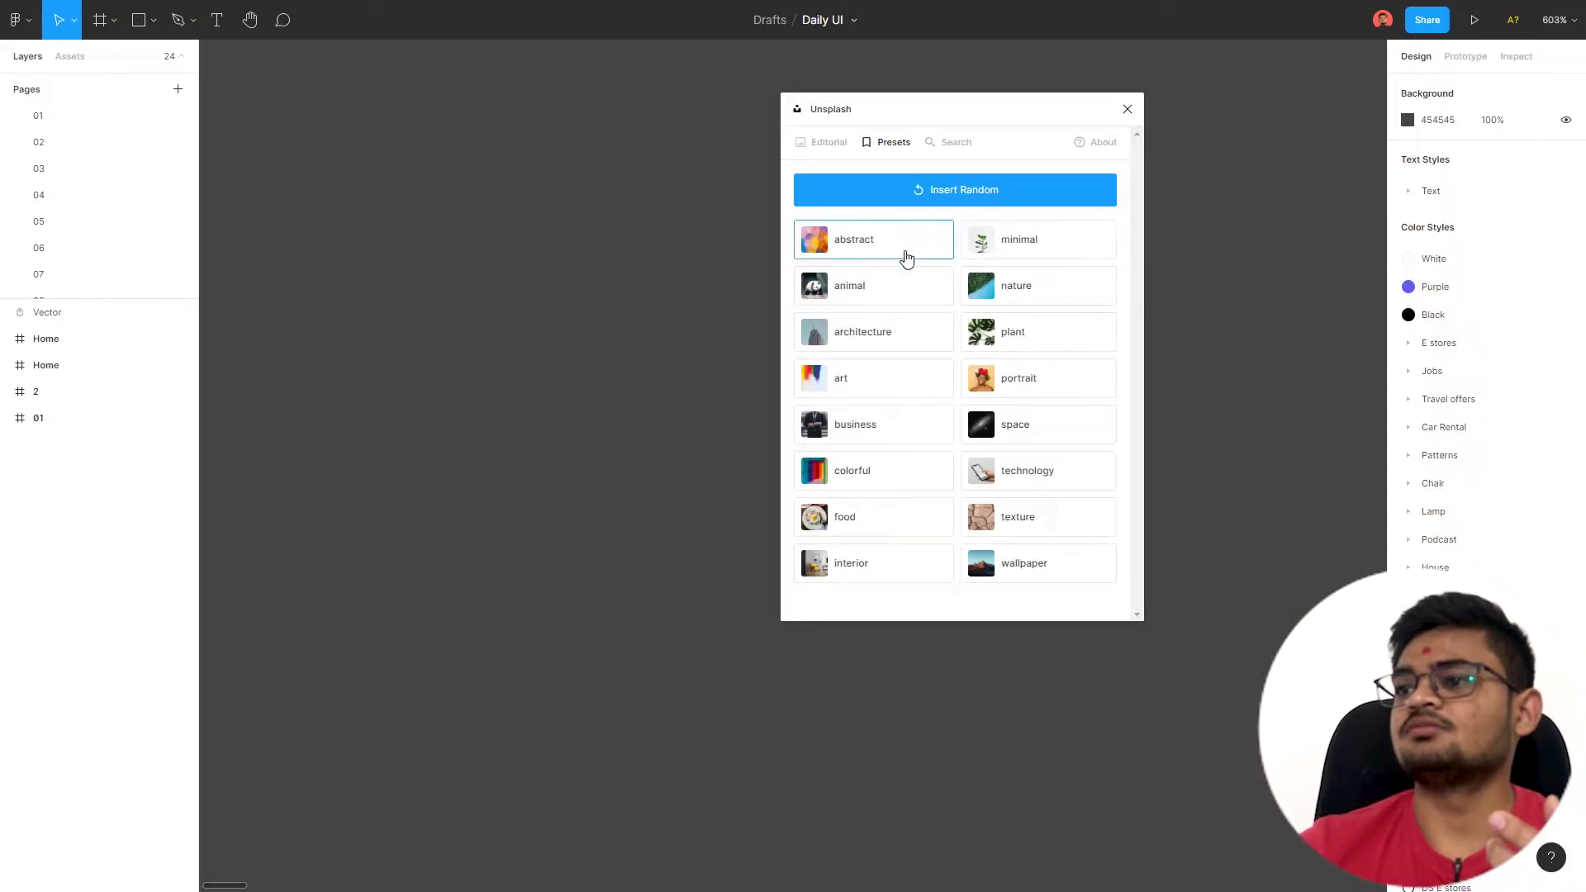
{"action": "left_click", "coordinate": [890, 376]}
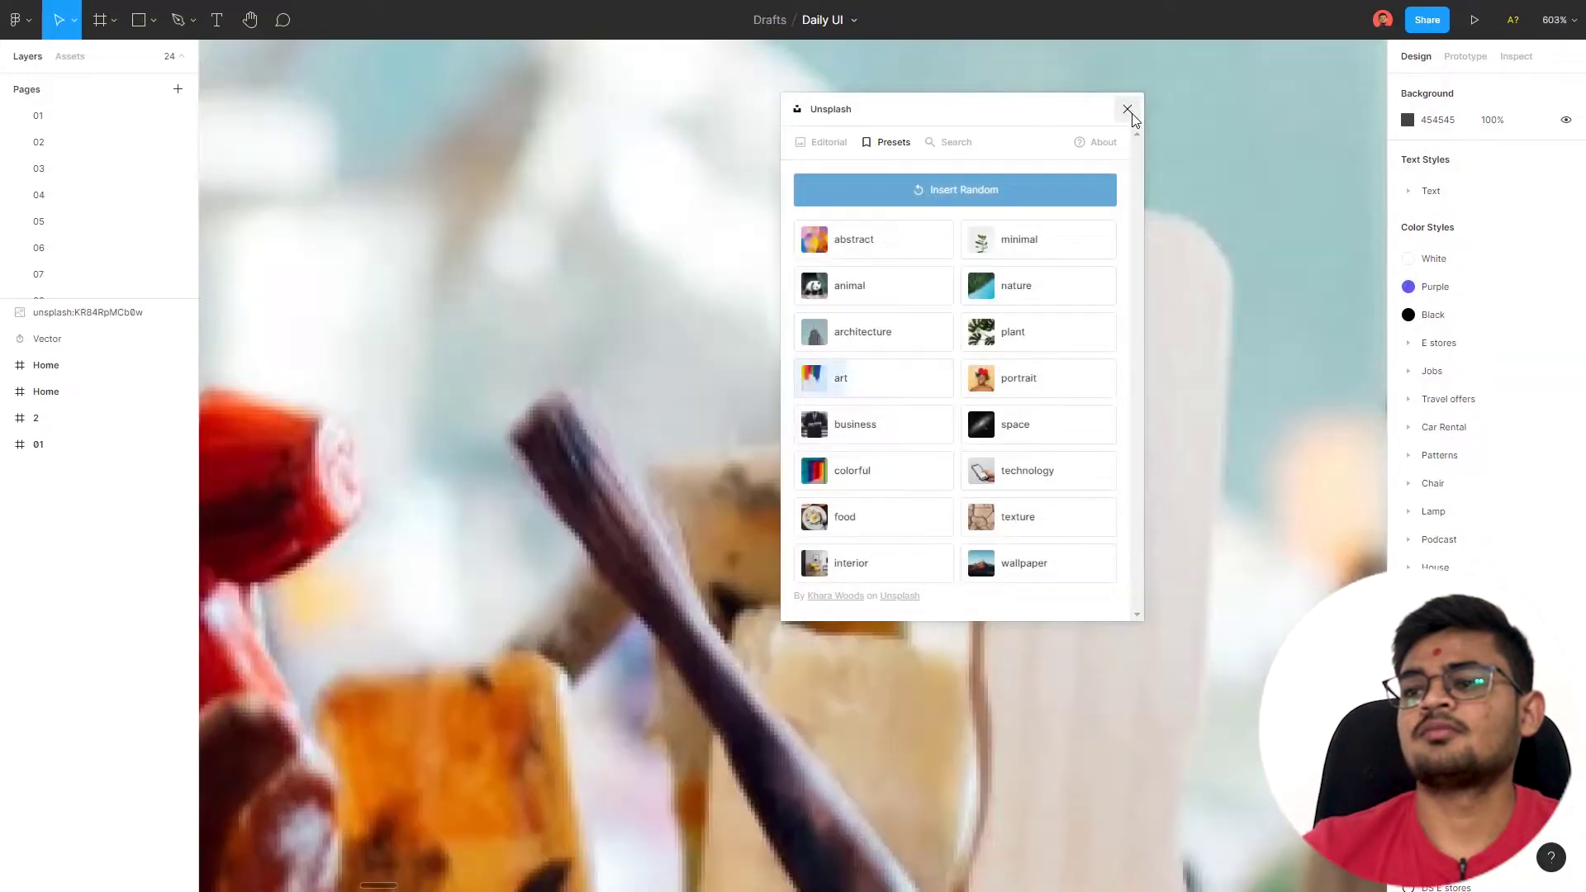
{"action": "left_click", "coordinate": [1128, 111]}
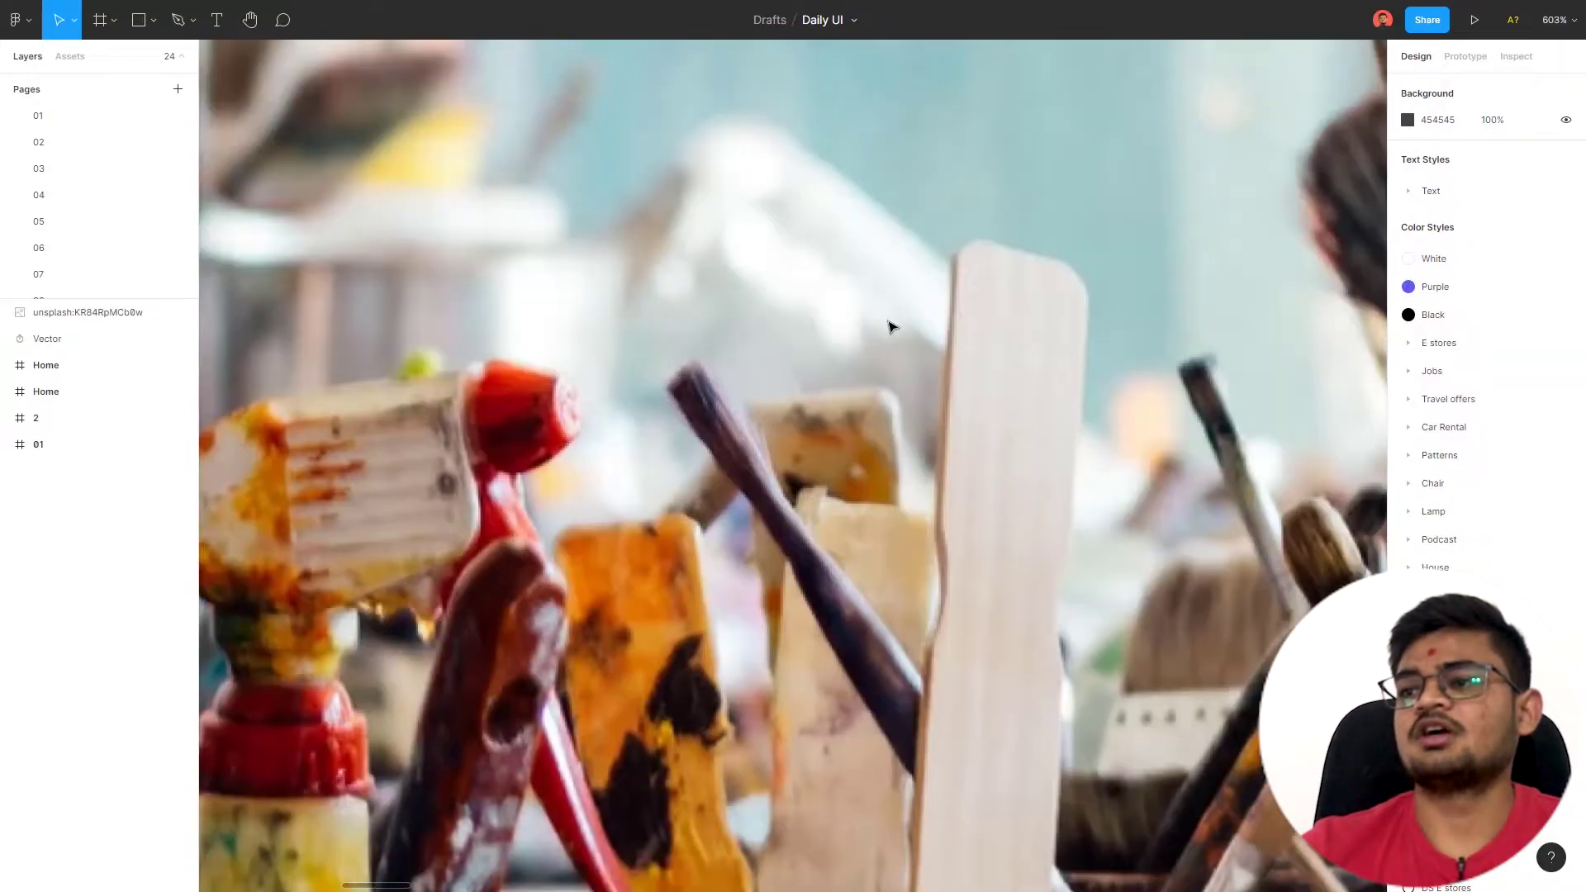
Step: Zoom out and move the paintbrush photo up and to the left
{"action": "scroll", "coordinate": [890, 327], "scroll_direction": "down", "scroll_amount": 5}
{"action": "scroll", "coordinate": [884, 328], "scroll_direction": "down", "scroll_amount": 5}
{"action": "scroll", "coordinate": [868, 329], "scroll_direction": "down", "scroll_amount": 5}
{"action": "scroll", "coordinate": [851, 330], "scroll_direction": "down", "scroll_amount": 3}
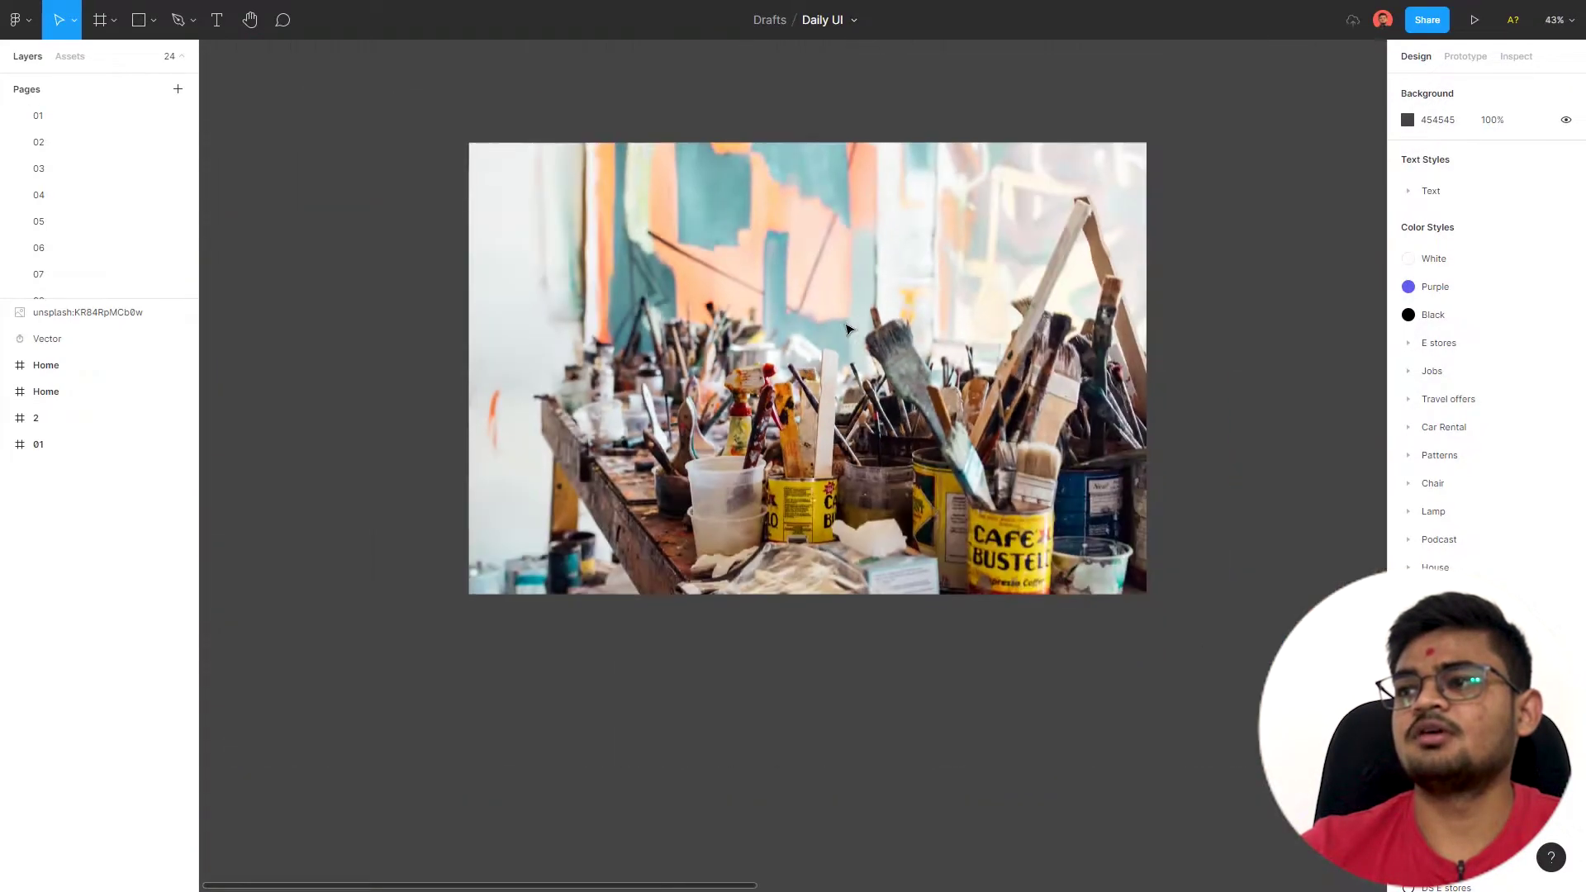
{"action": "left_click", "coordinate": [816, 383]}
{"action": "left_click_drag", "start_coordinate": [789, 407], "coordinate": [751, 377]}
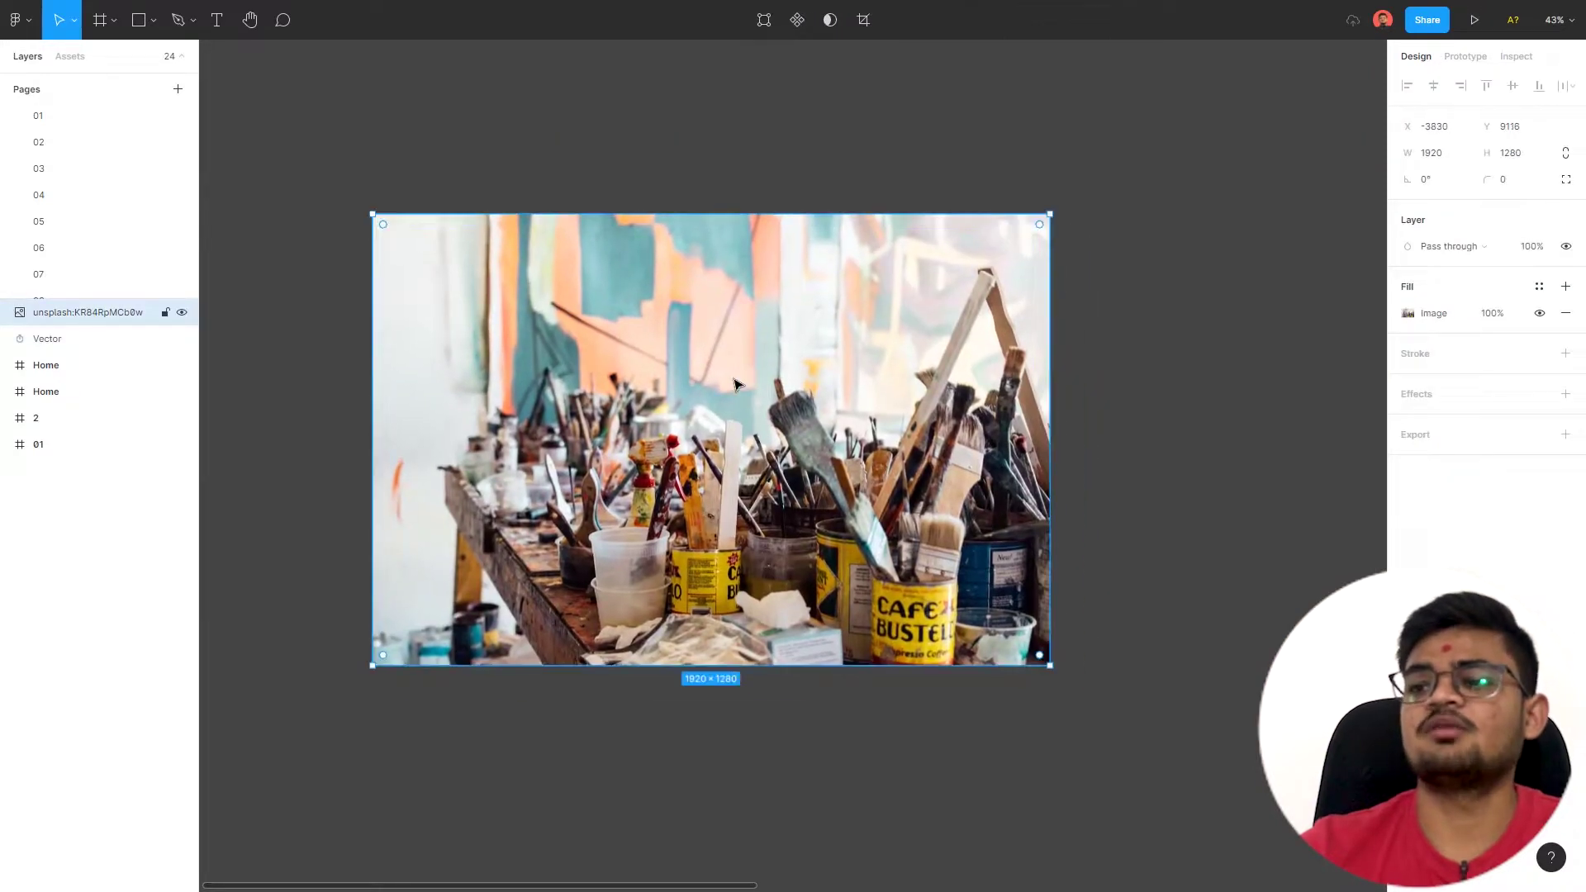
{"action": "right_click", "coordinate": [735, 405]}
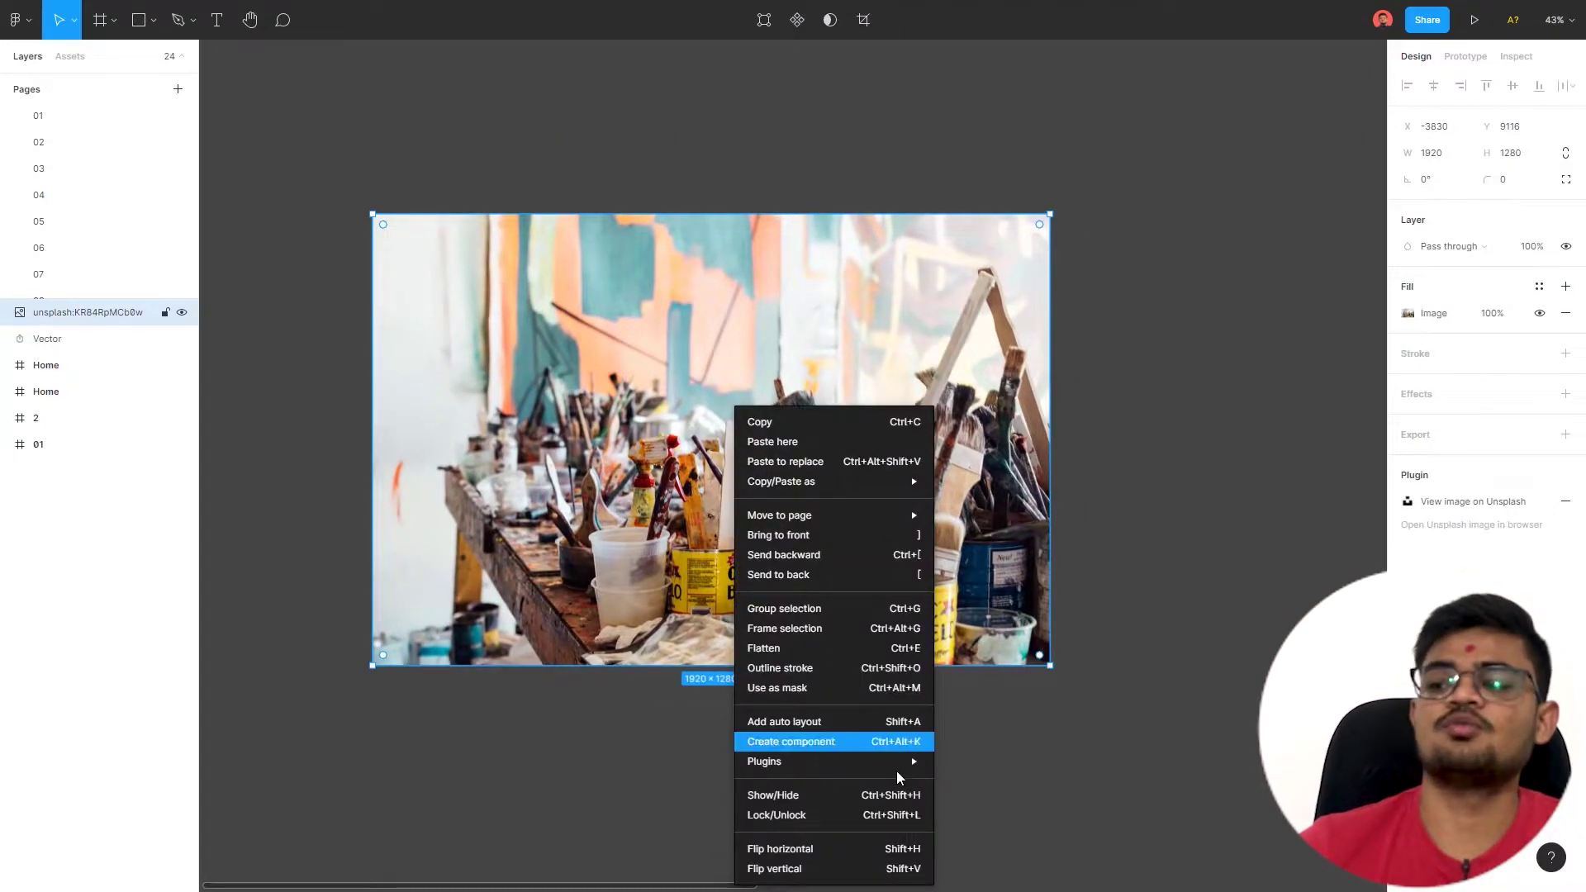
{"action": "mouse_move", "coordinate": [833, 761]}
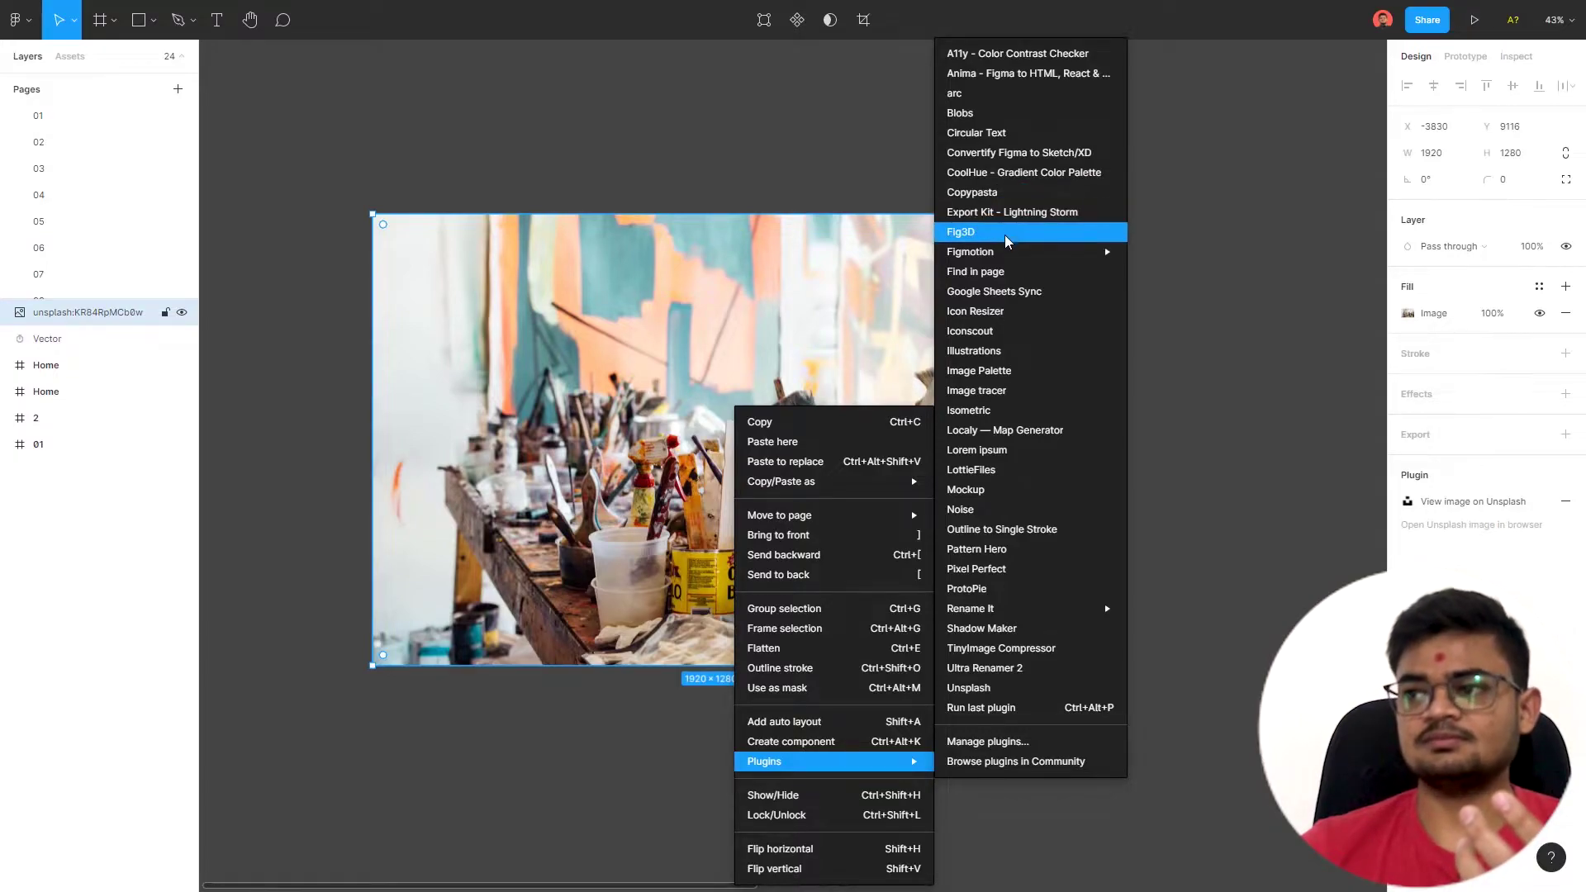
Step: Generate a five-colour Image Palette group beneath the paintbrush photo
{"action": "left_click", "coordinate": [1004, 374]}
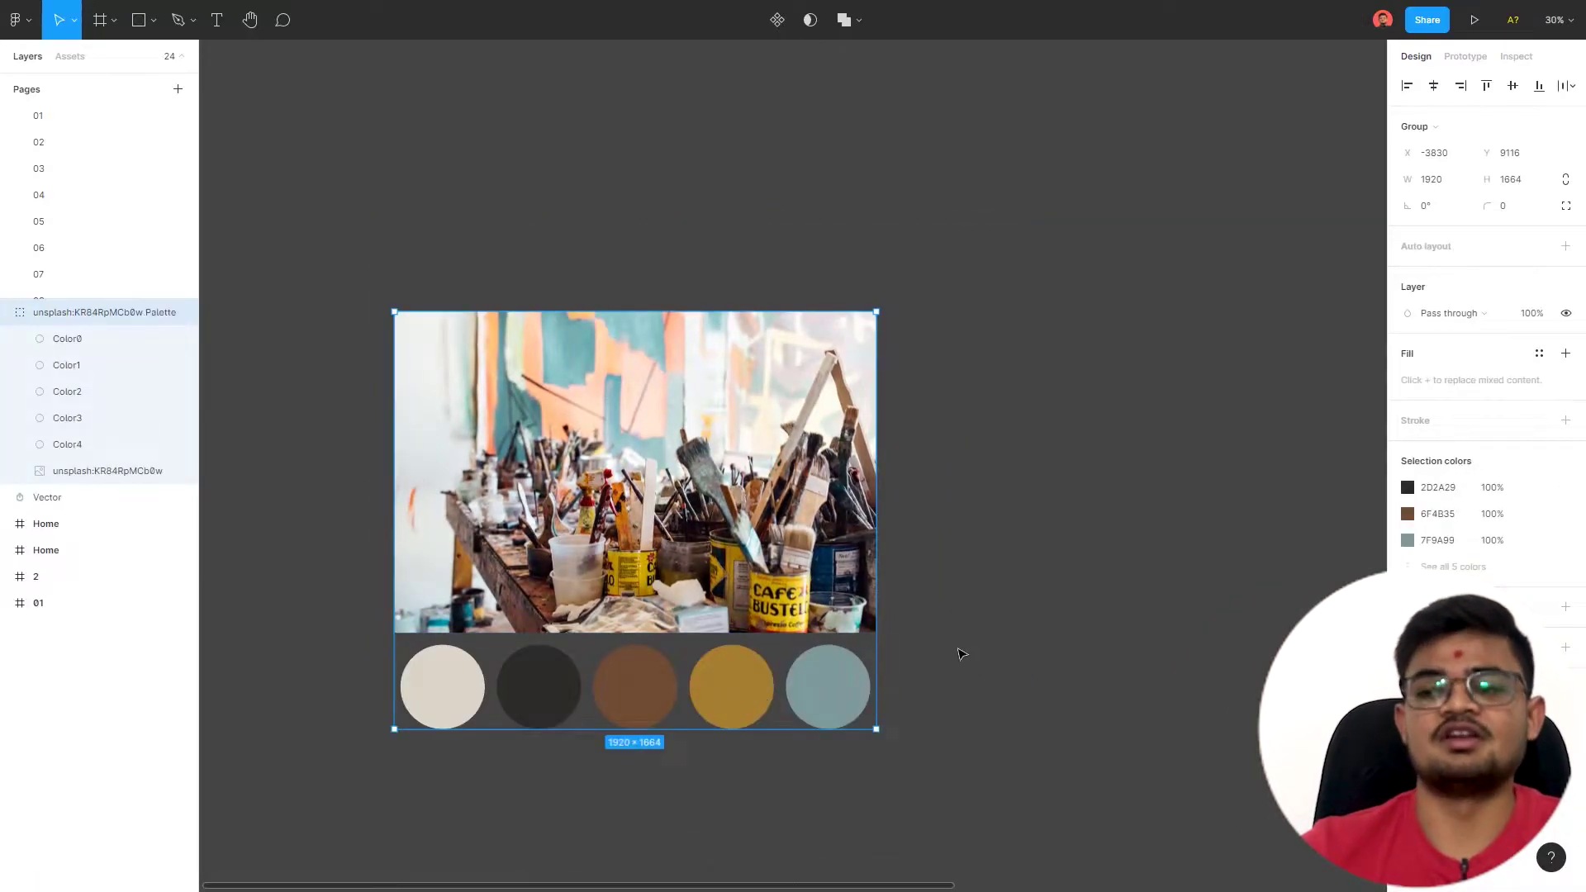
{"action": "left_click", "coordinate": [960, 654]}
{"action": "scroll", "coordinate": [525, 732], "scroll_direction": "up", "scroll_amount": 2}
{"action": "left_click", "coordinate": [452, 690]}
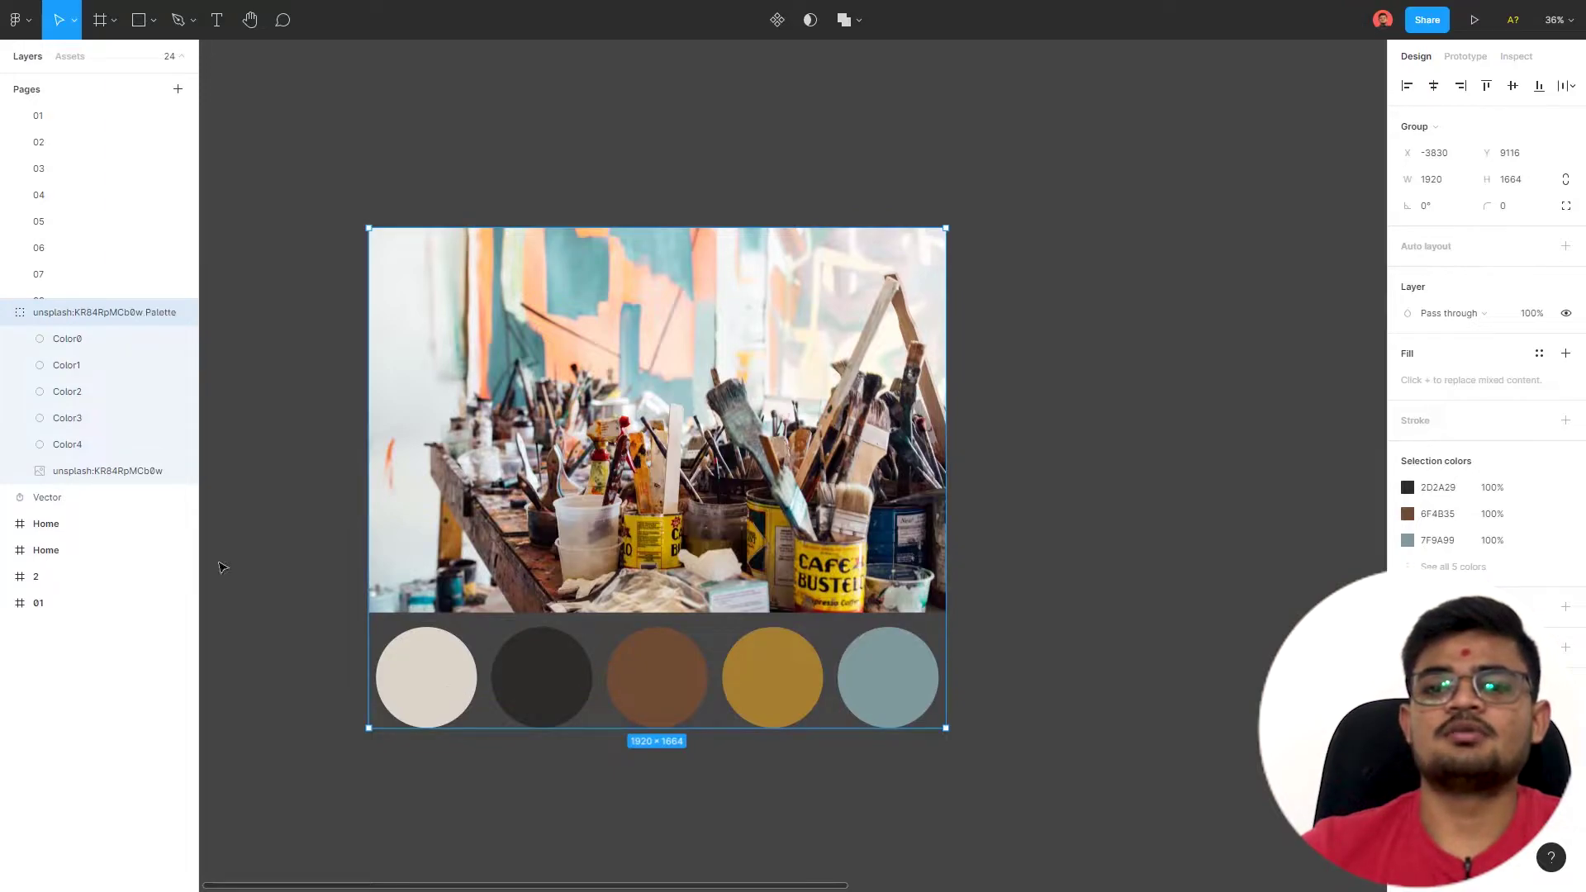
Step: Move the colour circles Color0–Color4 out of the palette group in Layers
{"action": "left_click", "coordinate": [82, 444]}
{"action": "left_click", "coordinate": [85, 338], "text": "shift"}
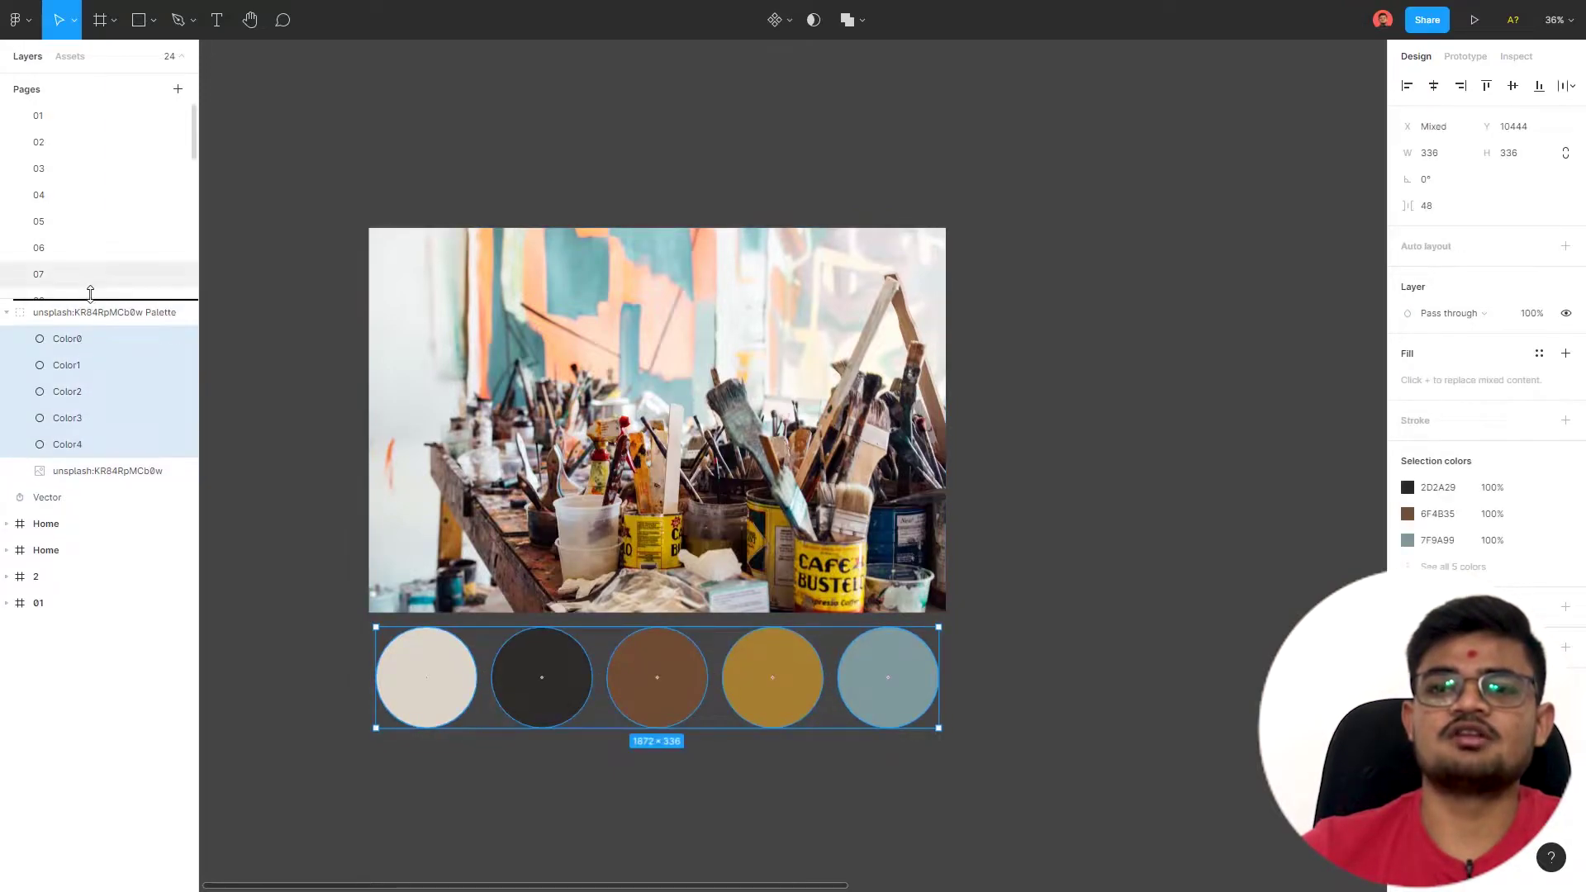
{"action": "left_click_drag", "start_coordinate": [83, 335], "coordinate": [95, 306]}
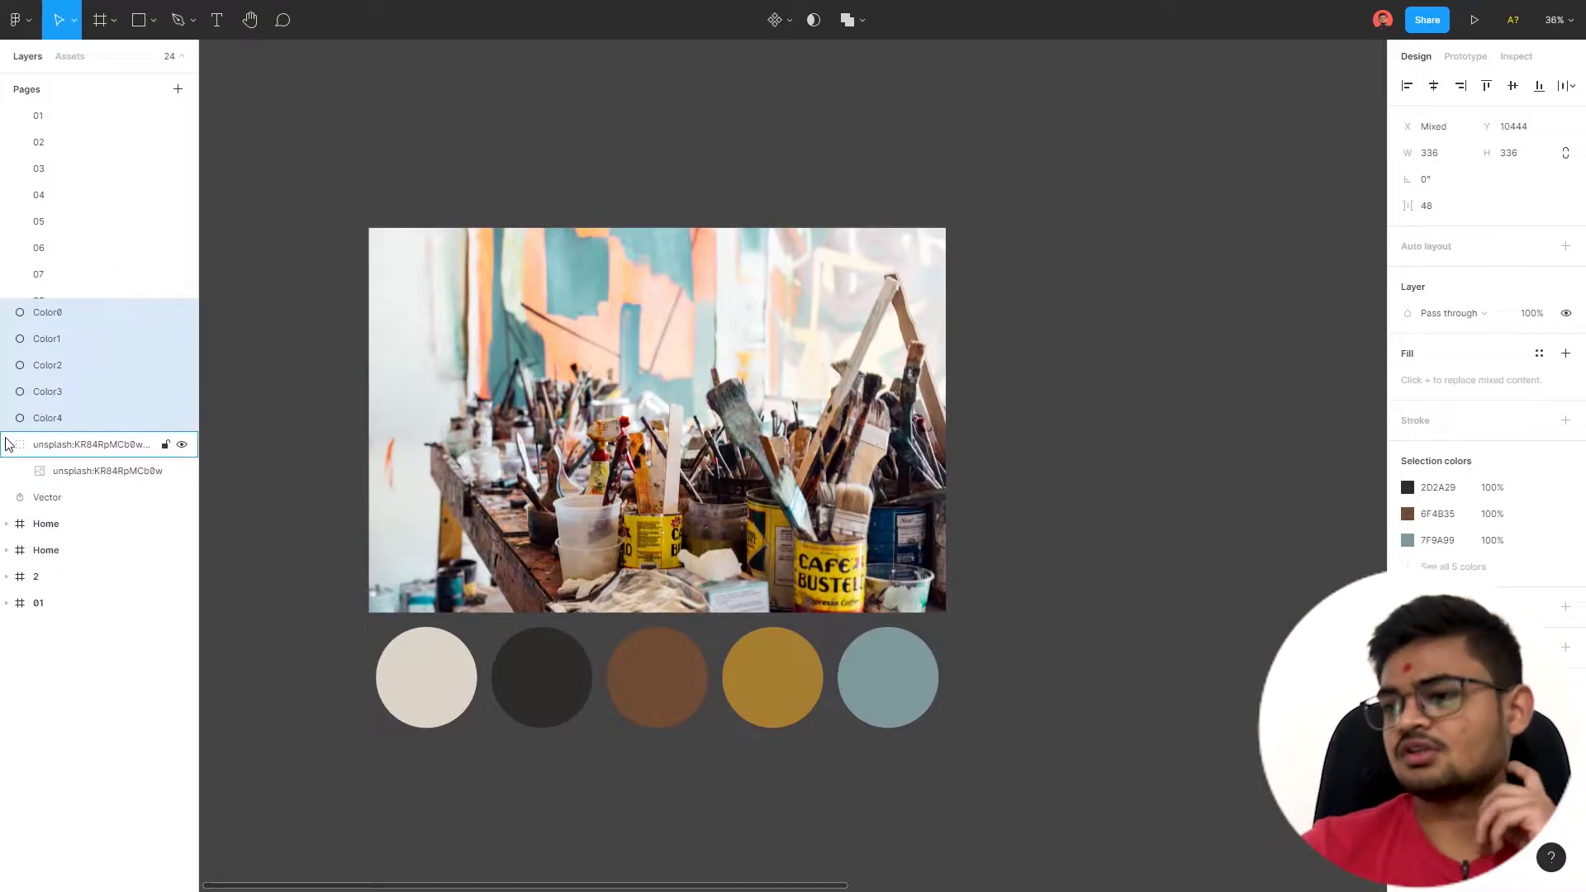
{"action": "scroll", "coordinate": [680, 648], "scroll_direction": "down", "scroll_amount": 2}
{"action": "scroll", "coordinate": [680, 649], "scroll_direction": "down", "scroll_amount": 3}
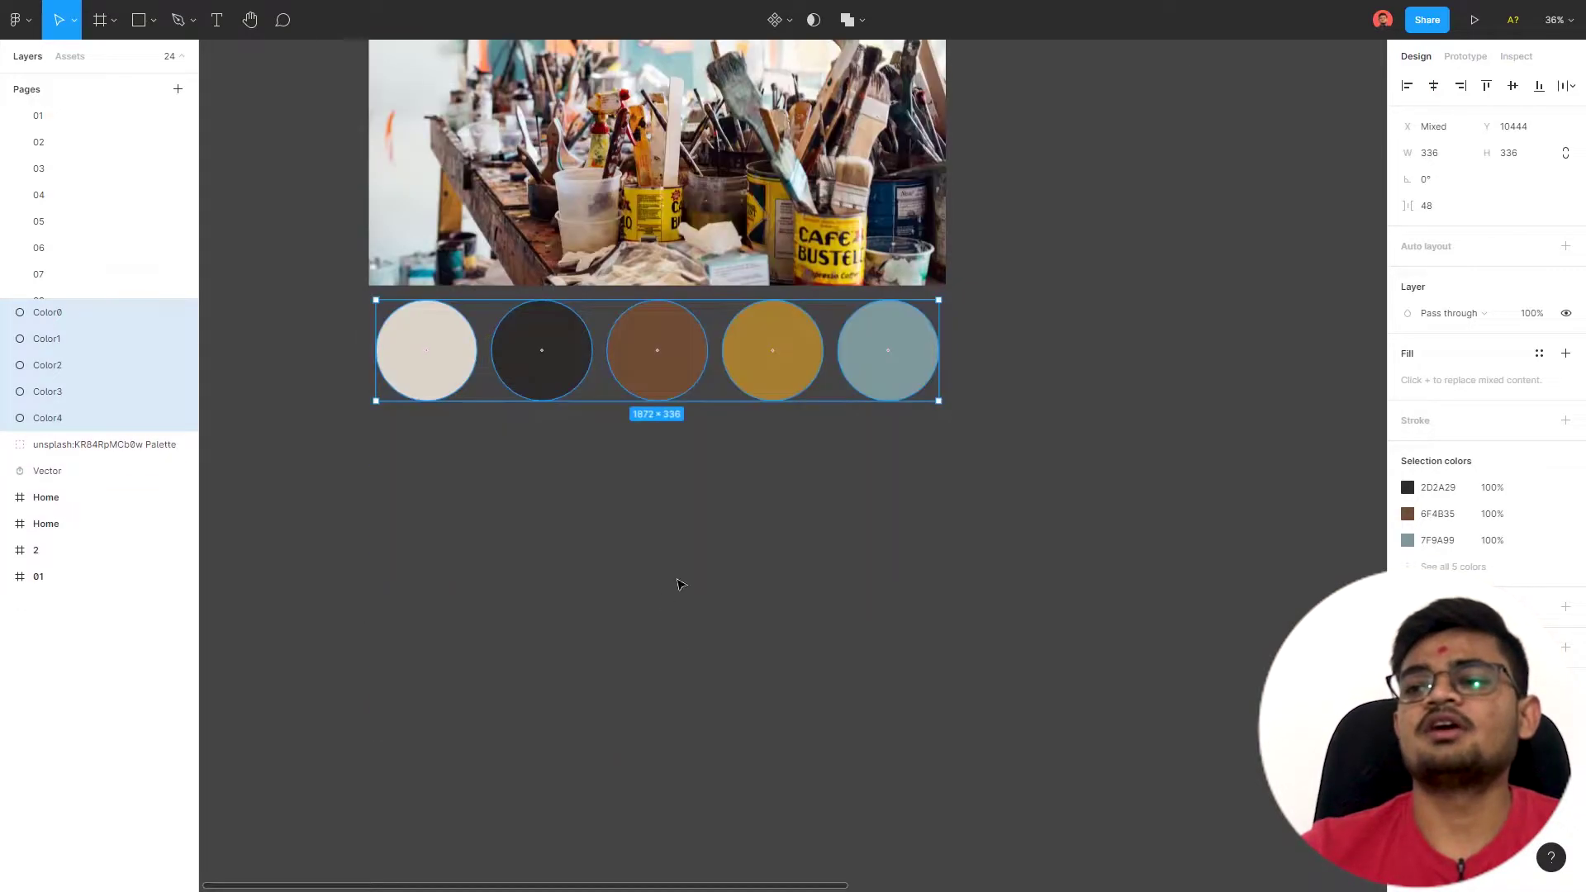
{"action": "scroll", "coordinate": [676, 576], "scroll_direction": "down", "scroll_amount": 2, "text": "ctrl"}
{"action": "scroll", "coordinate": [683, 538], "scroll_direction": "down", "scroll_amount": 2, "text": "ctrl"}
{"action": "left_click", "coordinate": [822, 591]}
{"action": "right_click", "coordinate": [801, 548]}
{"action": "mouse_move", "coordinate": [867, 654]}
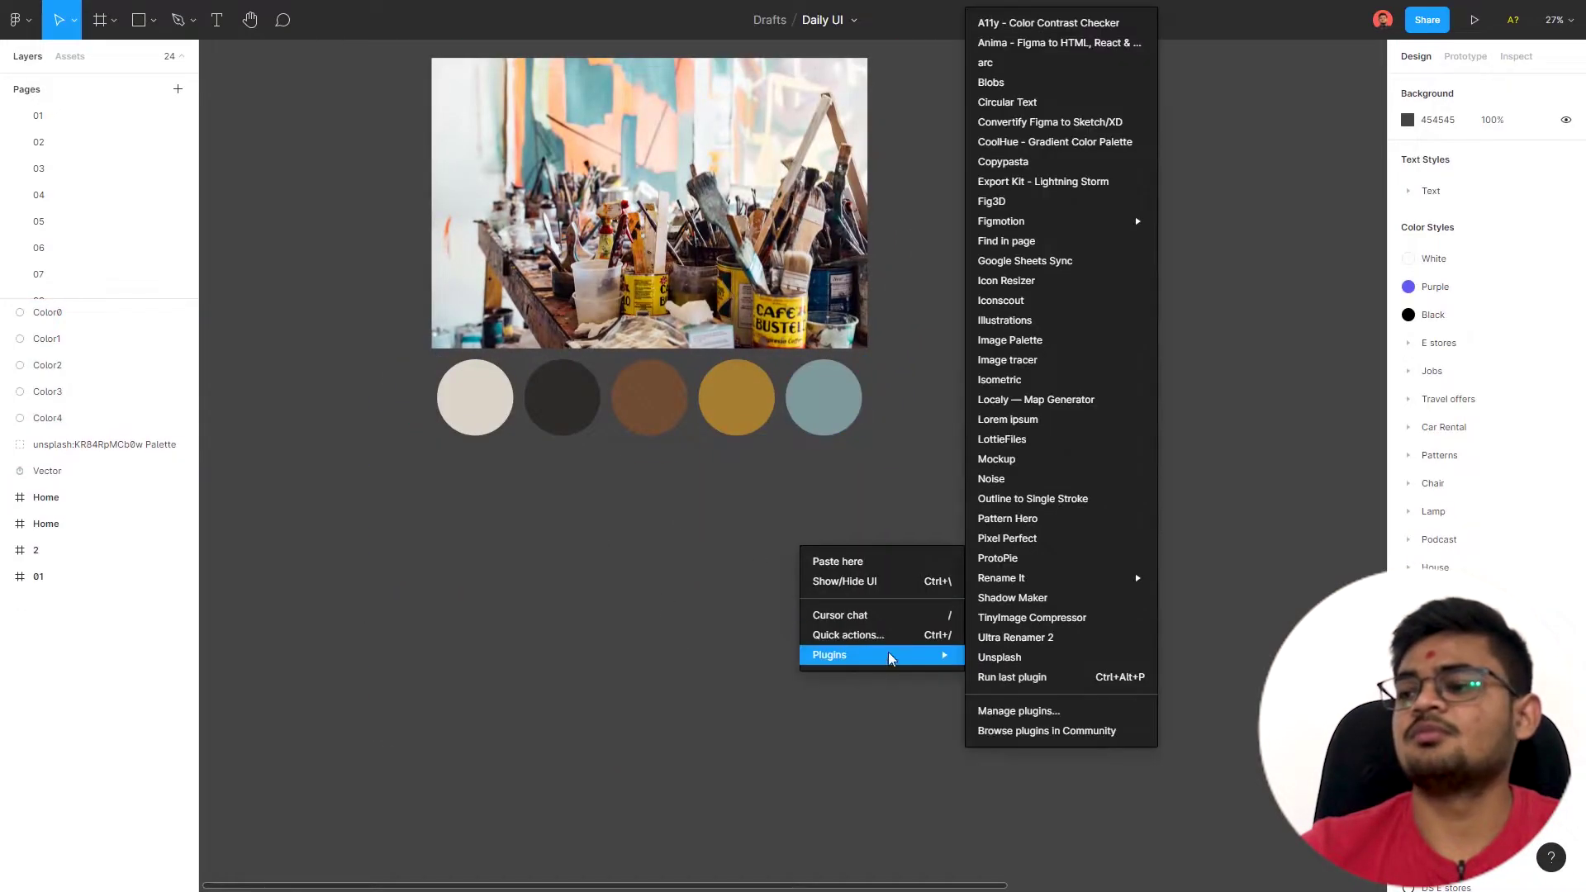
Step: Insert a minimal-preset Unsplash giraffe photo below the colour circles
{"action": "left_click", "coordinate": [1033, 657]}
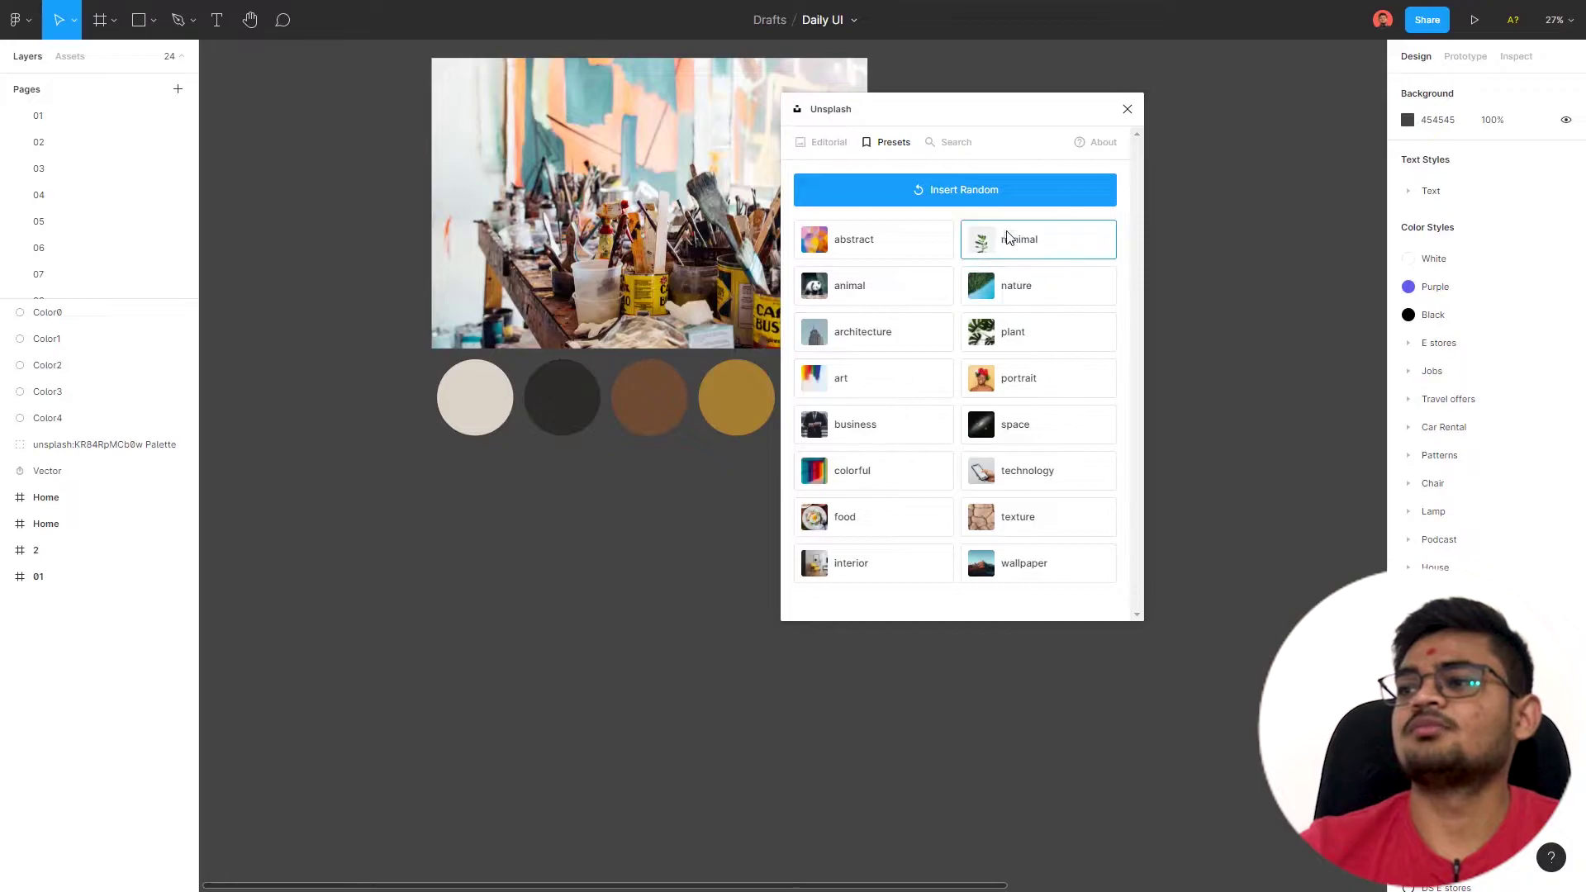
{"action": "left_click", "coordinate": [1024, 238]}
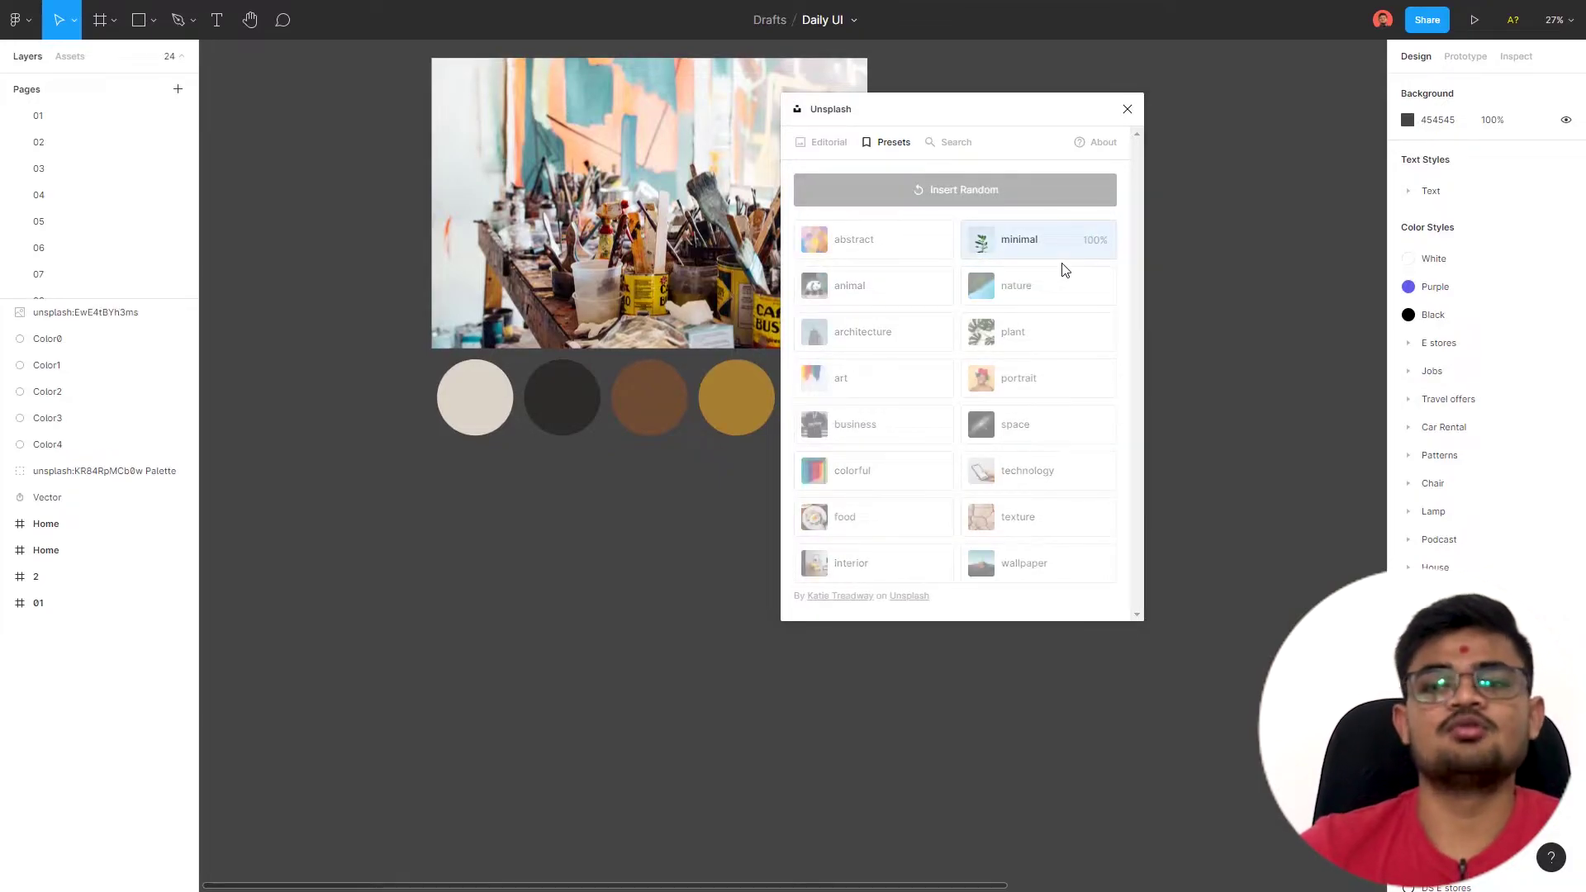
{"action": "left_click", "coordinate": [1128, 110]}
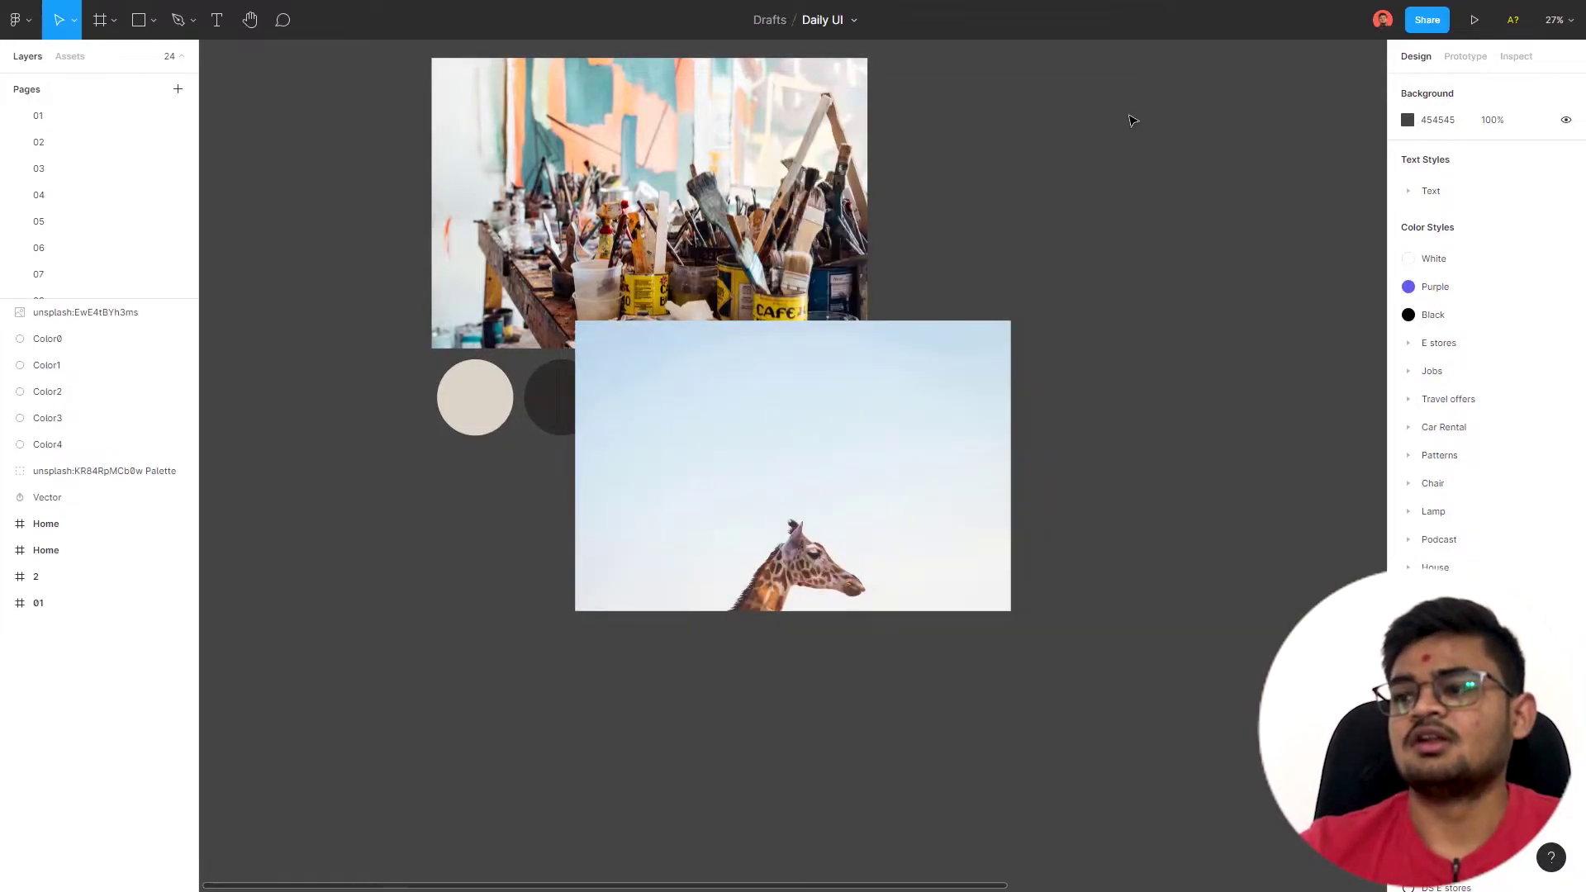
{"action": "left_click_drag", "start_coordinate": [896, 437], "coordinate": [748, 640]}
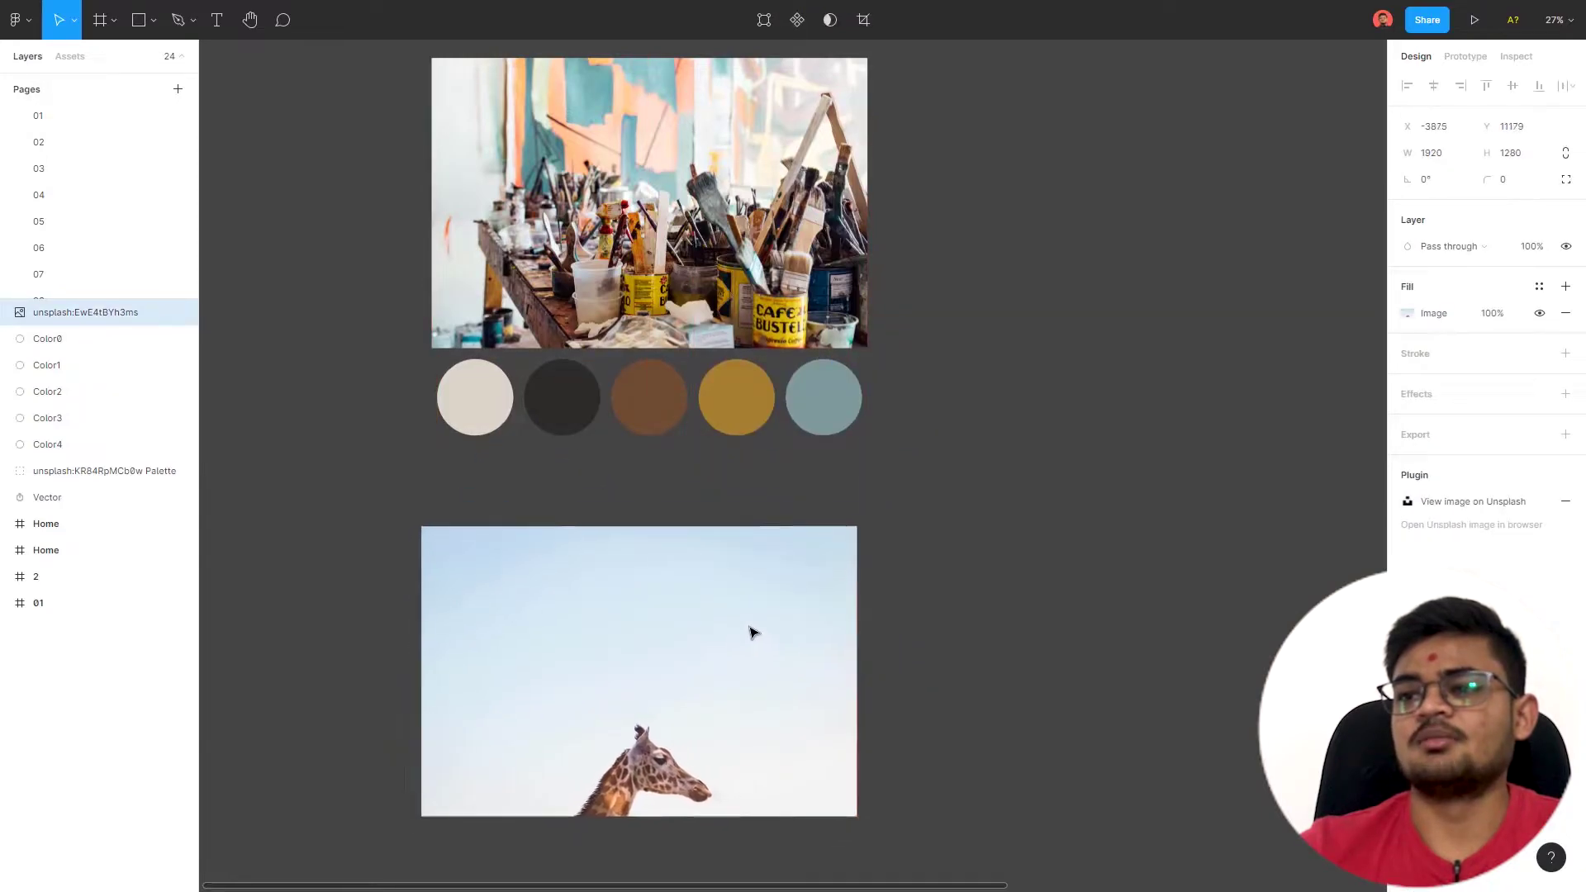
{"action": "scroll", "coordinate": [764, 575], "scroll_direction": "down", "scroll_amount": 4}
Step: Generate the giraffe's five-colour palette and move circles Color0–Color4 out of its group
{"action": "right_click", "coordinate": [751, 570]}
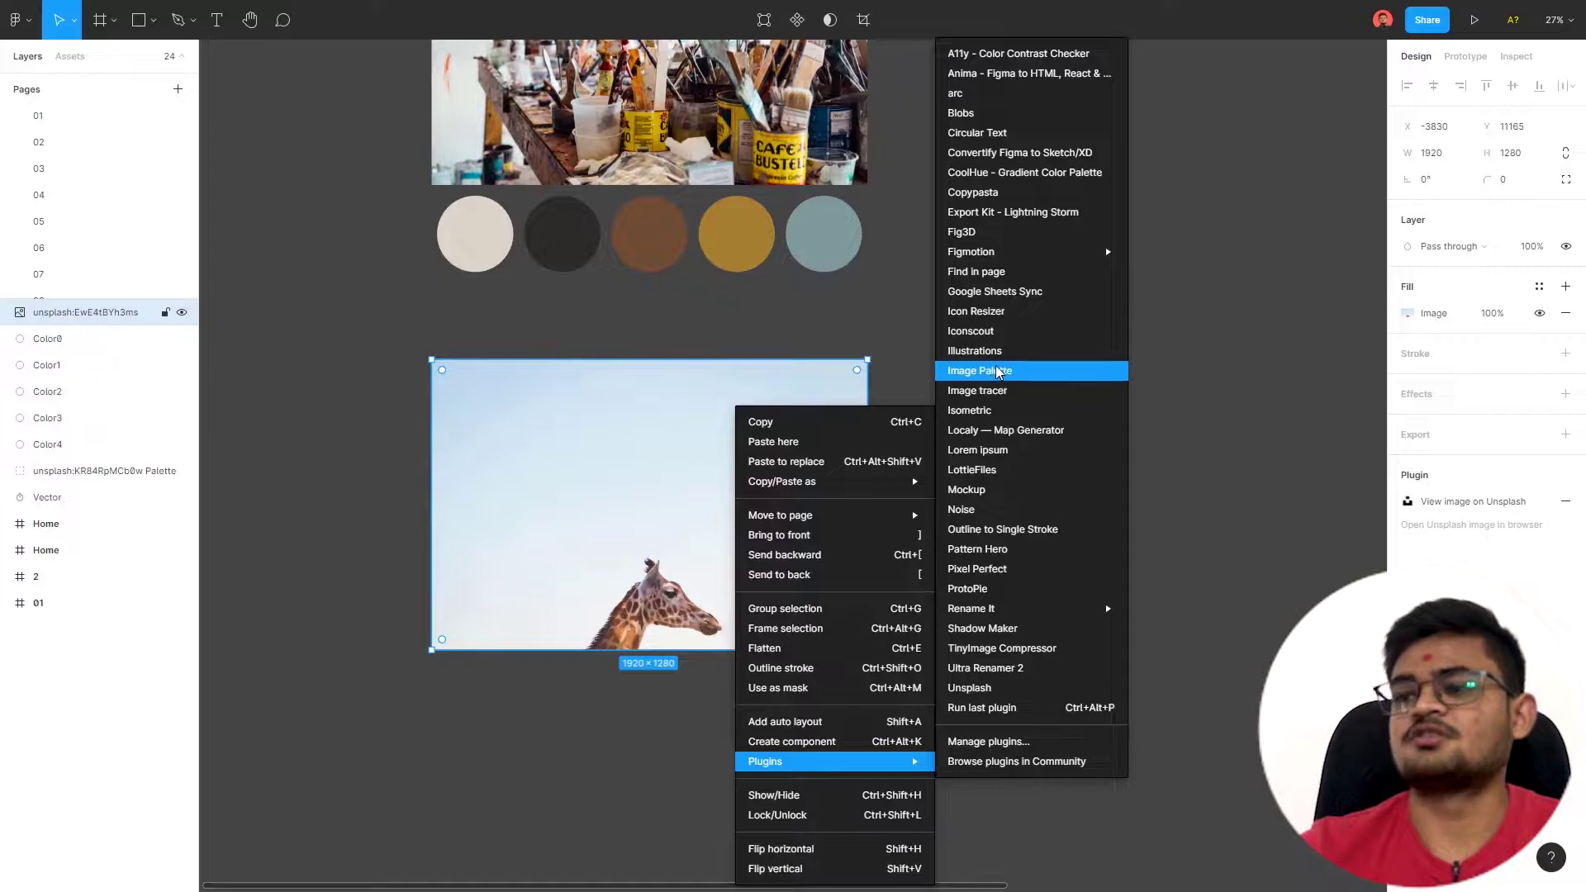
{"action": "left_click", "coordinate": [980, 370]}
{"action": "left_click", "coordinate": [983, 587]}
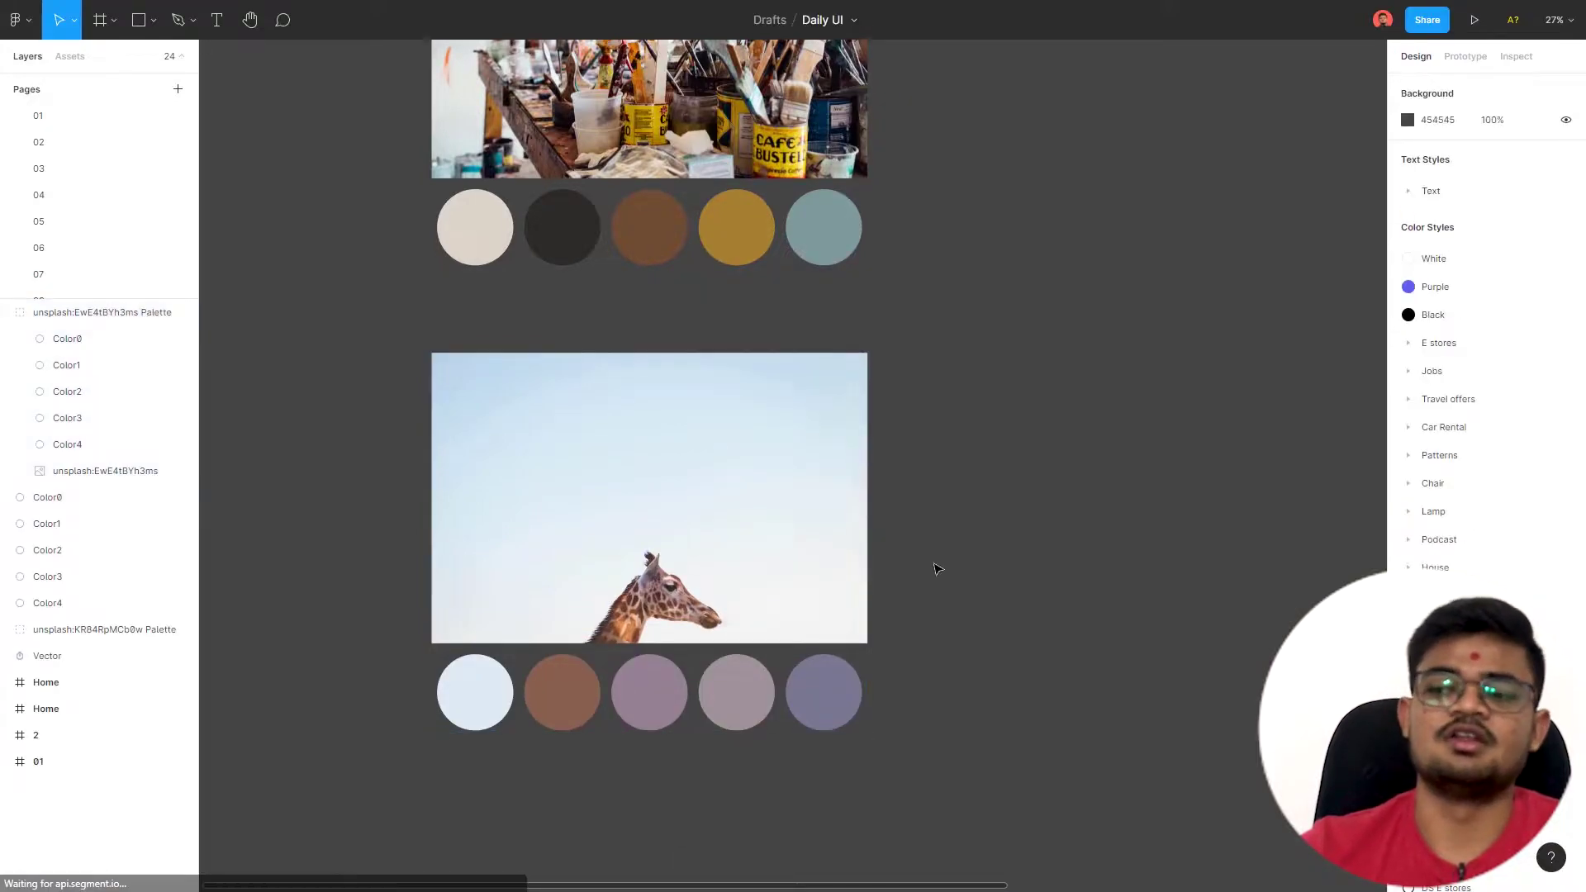
{"action": "scroll", "coordinate": [826, 562], "scroll_direction": "down", "scroll_amount": 2}
{"action": "left_click", "coordinate": [775, 528]}
{"action": "left_click", "coordinate": [124, 342]}
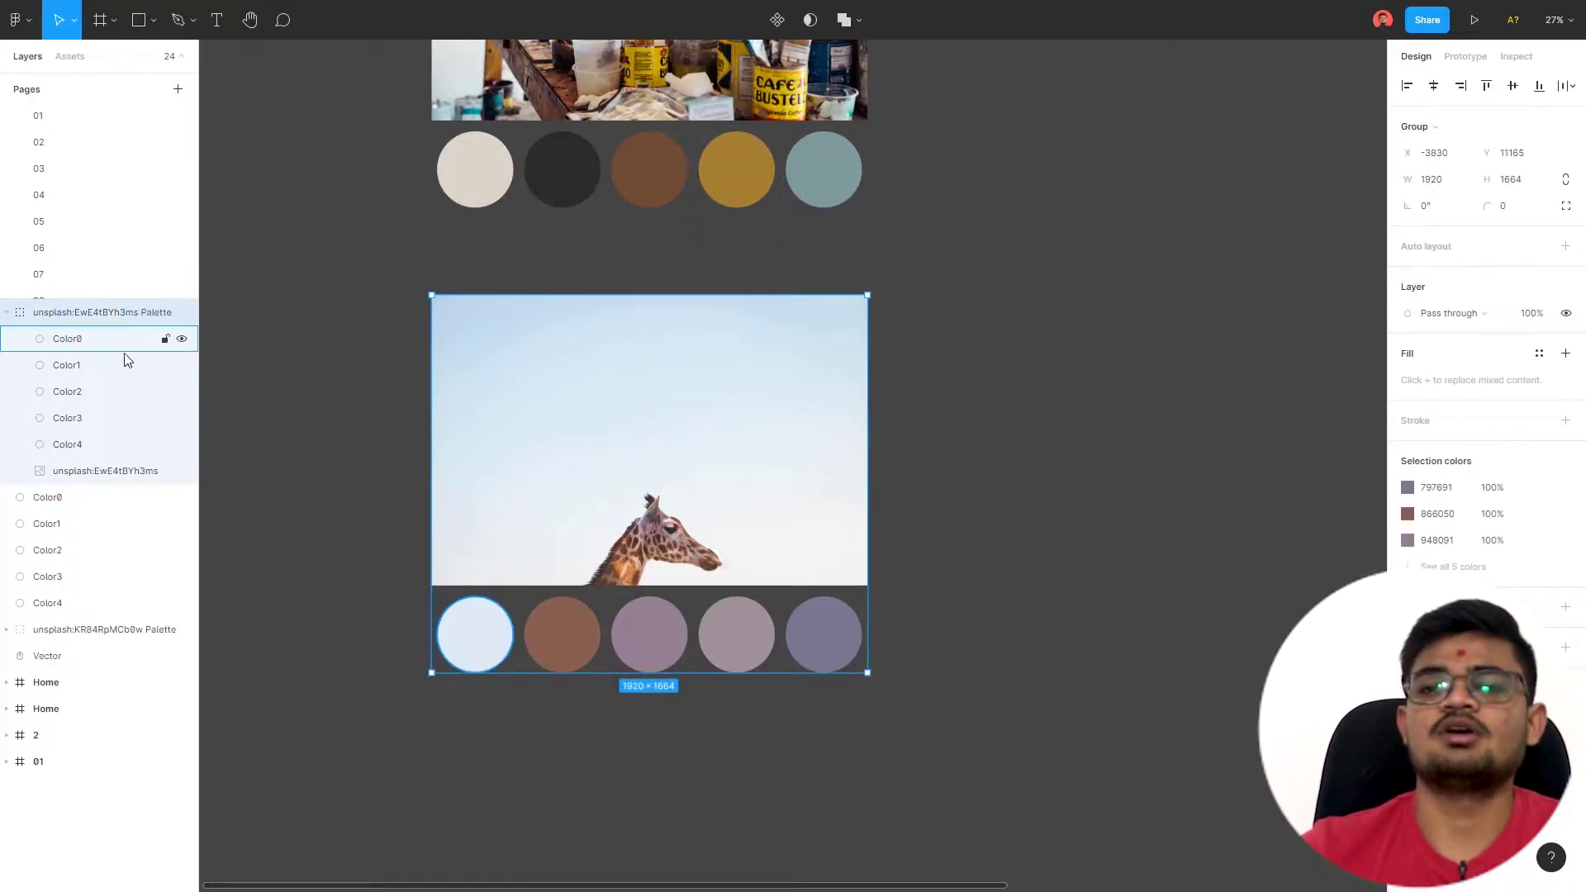
{"action": "left_click", "coordinate": [106, 444], "text": "shift"}
{"action": "left_click_drag", "start_coordinate": [92, 340], "coordinate": [99, 298]}
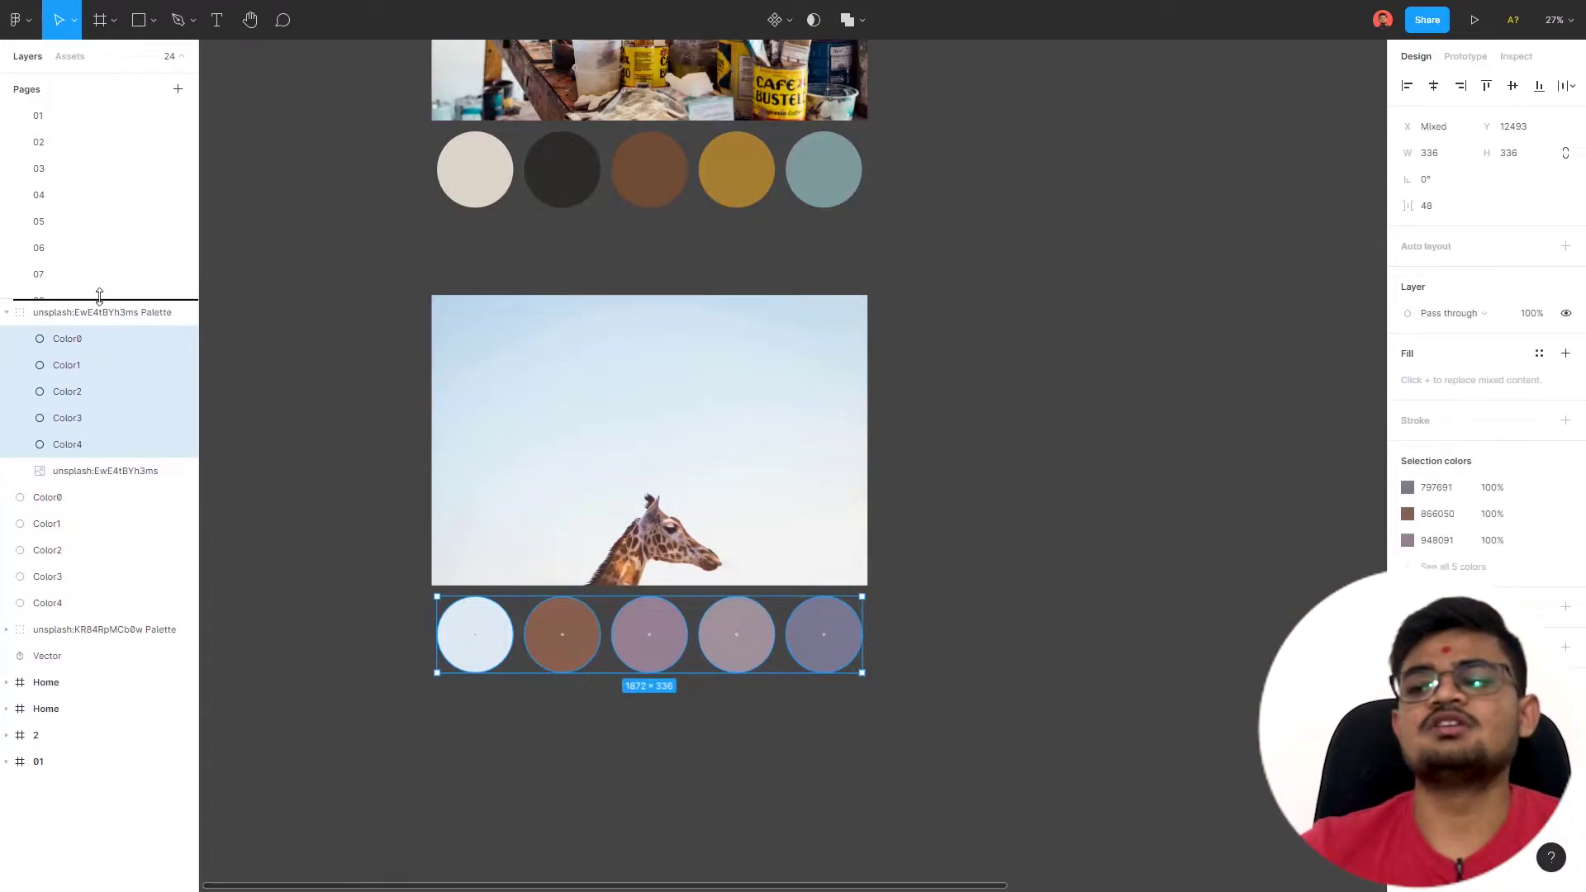
Step: Marquee-select both palette groups and delete them
{"action": "left_click", "coordinate": [957, 457]}
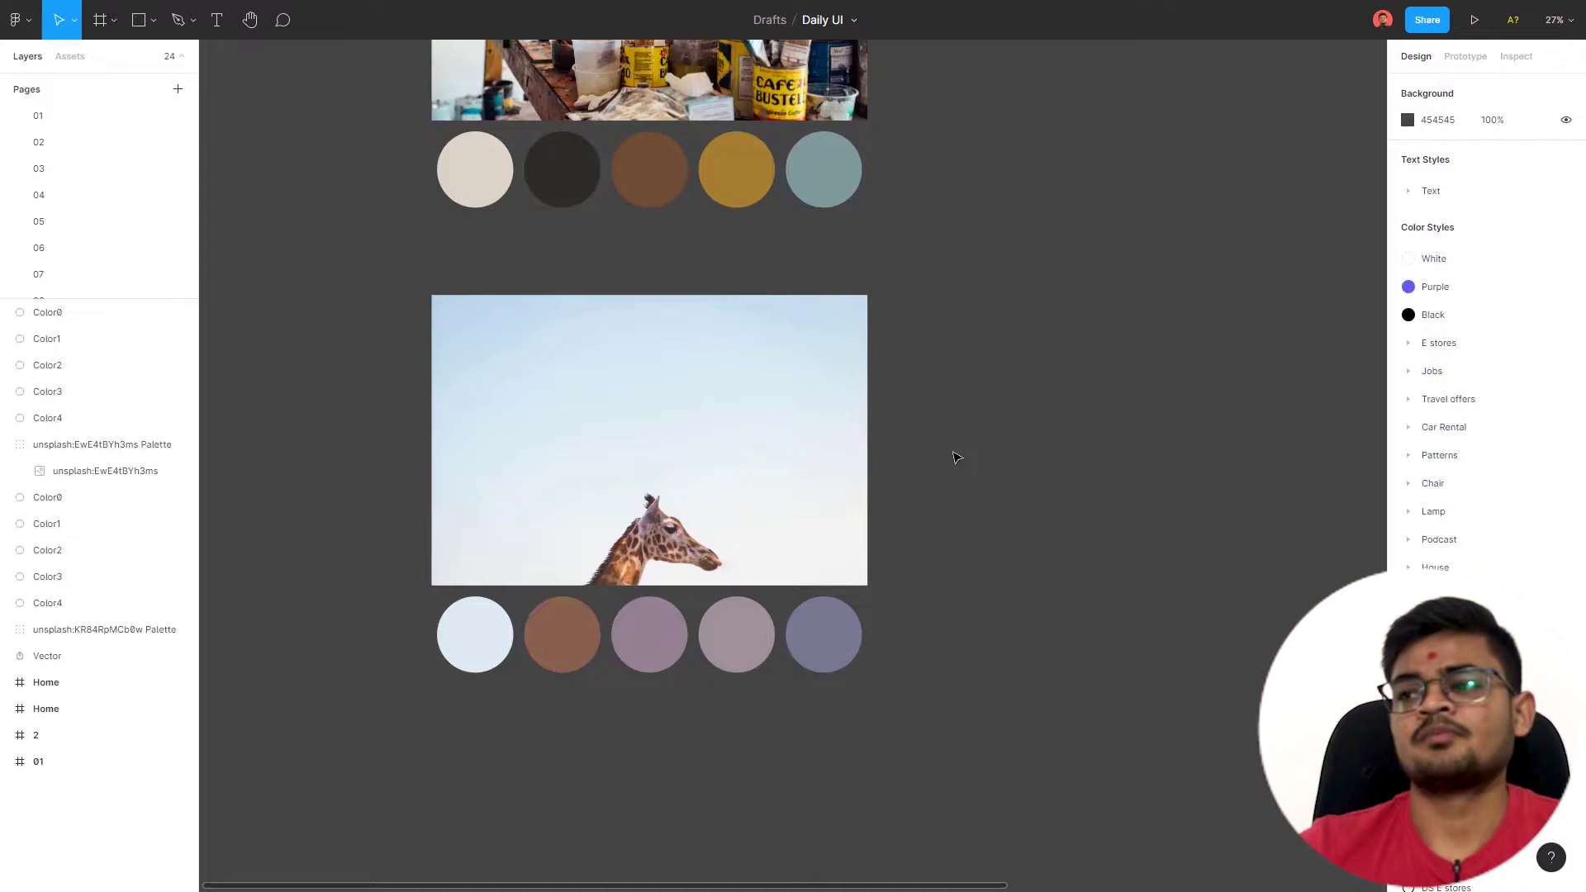
{"action": "scroll", "coordinate": [959, 479], "scroll_direction": "up", "scroll_amount": 2}
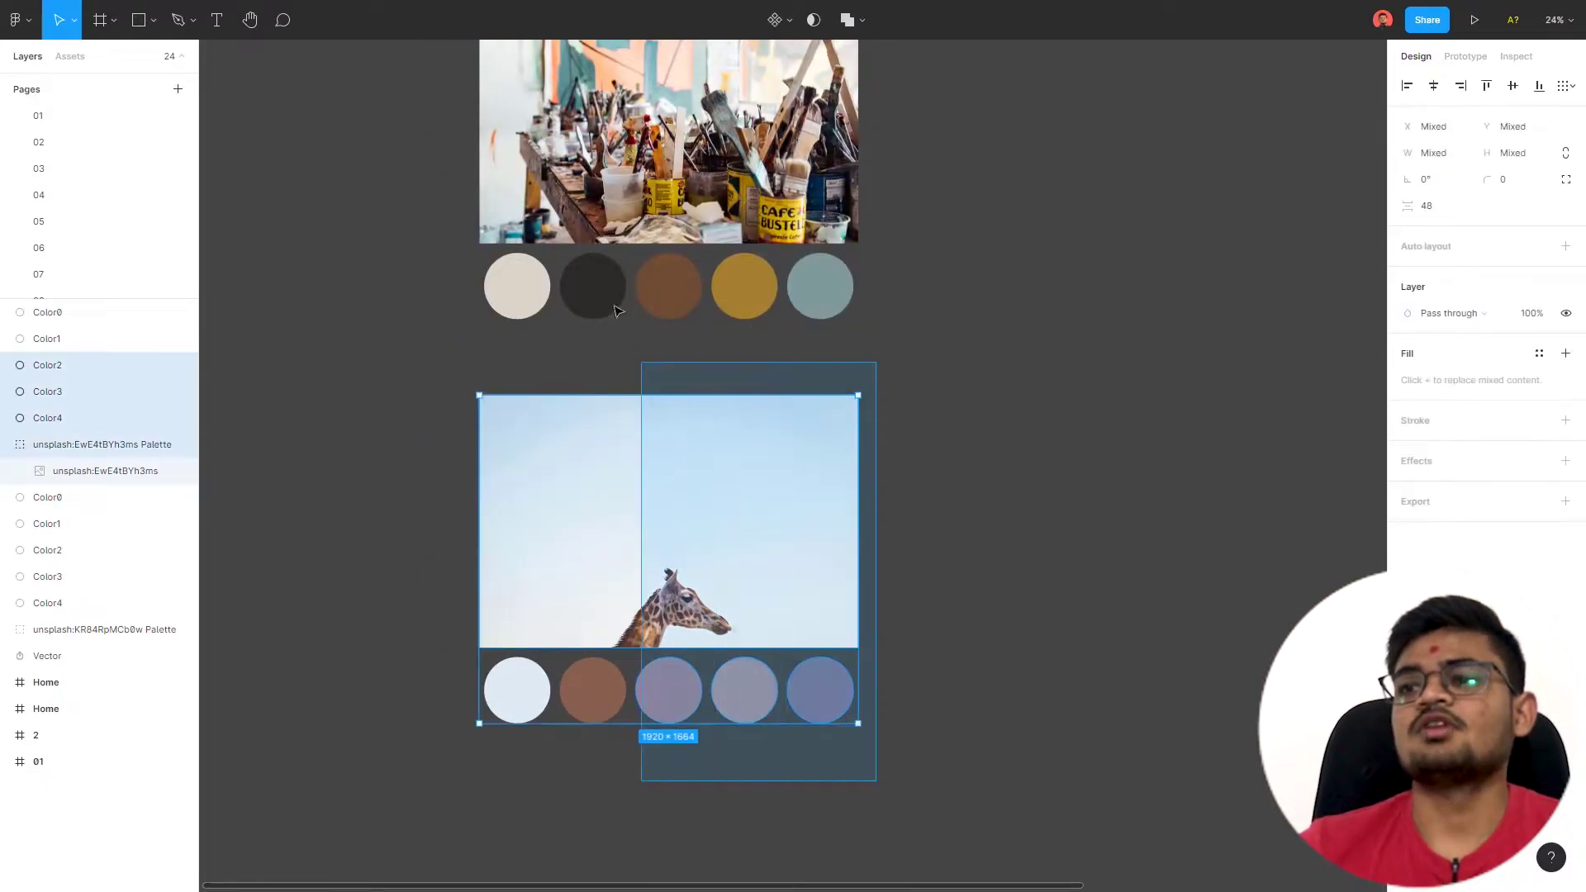
{"action": "left_click_drag", "start_coordinate": [871, 775], "coordinate": [476, 100]}
{"action": "key", "text": "Delete"}
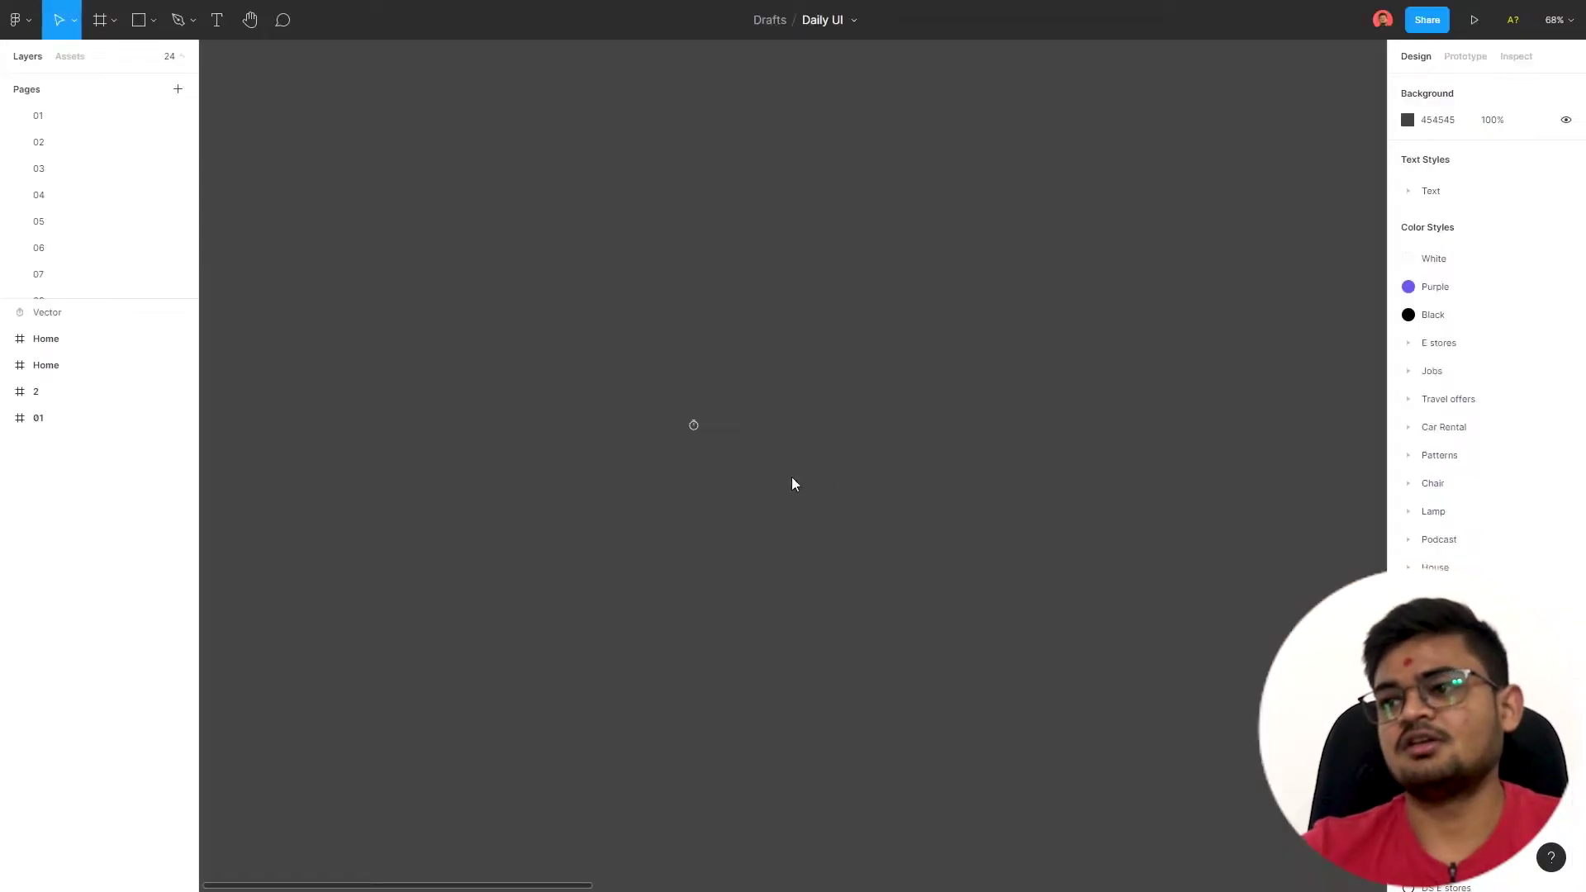
Step: Back in the Daily UI file, open the canvas actions menu on empty space
{"action": "right_click", "coordinate": [793, 474]}
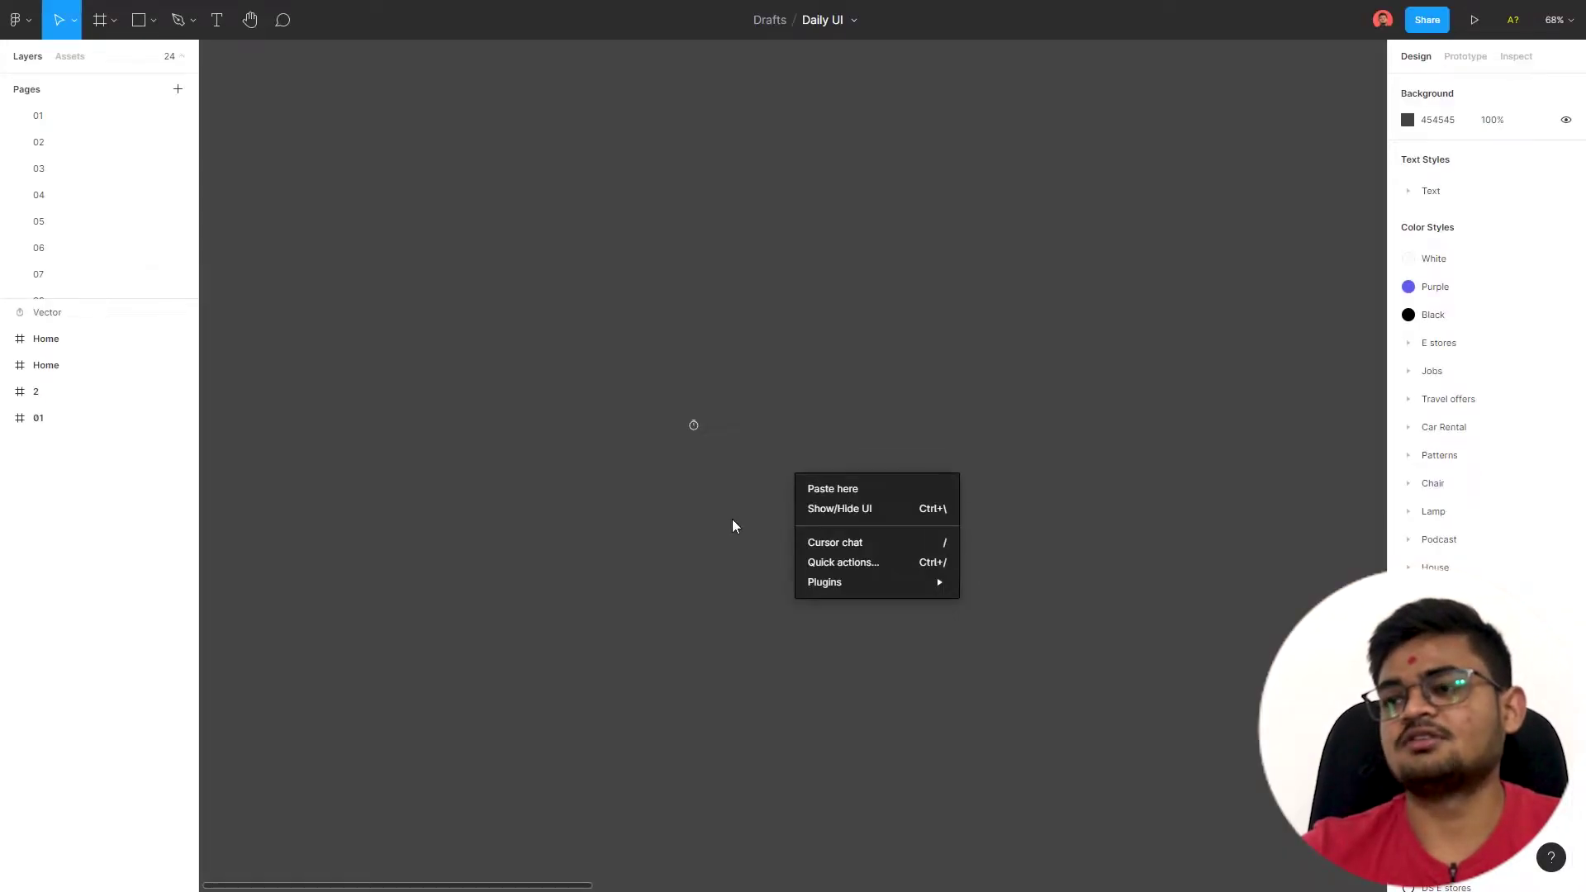
Step: Bring up the Noise plugin from the canvas actions menu
{"action": "scroll", "coordinate": [843, 482], "scroll_direction": "up", "scroll_amount": 3}
{"action": "scroll", "coordinate": [679, 489], "scroll_direction": "up", "scroll_amount": 3}
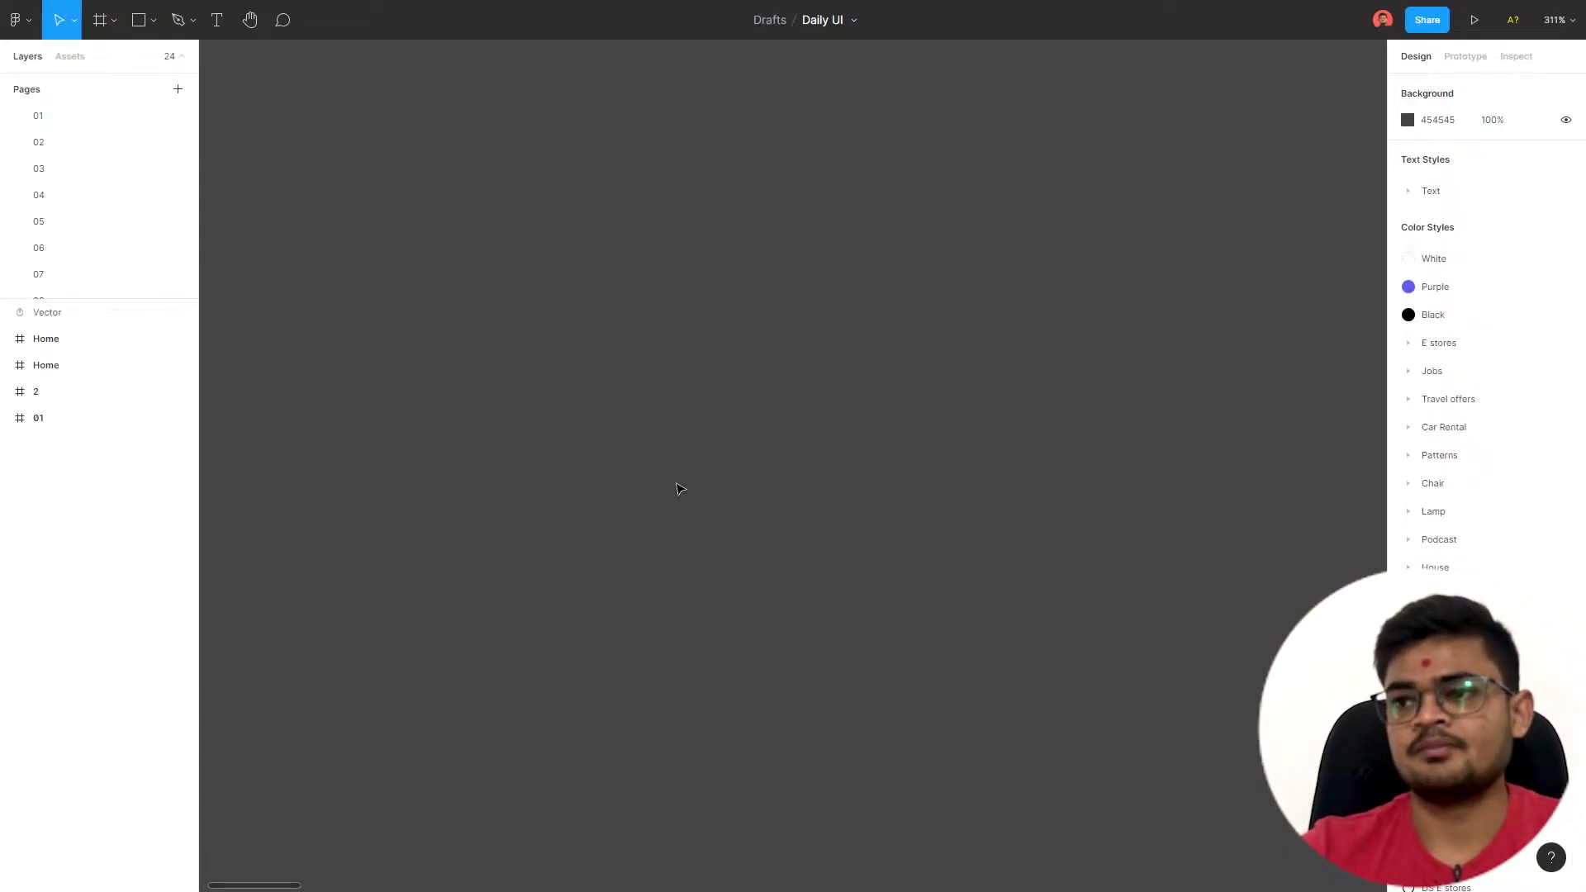
{"action": "key", "text": "f"}
{"action": "key", "text": "v"}
{"action": "right_click", "coordinate": [650, 360]}
{"action": "mouse_move", "coordinate": [731, 464]}
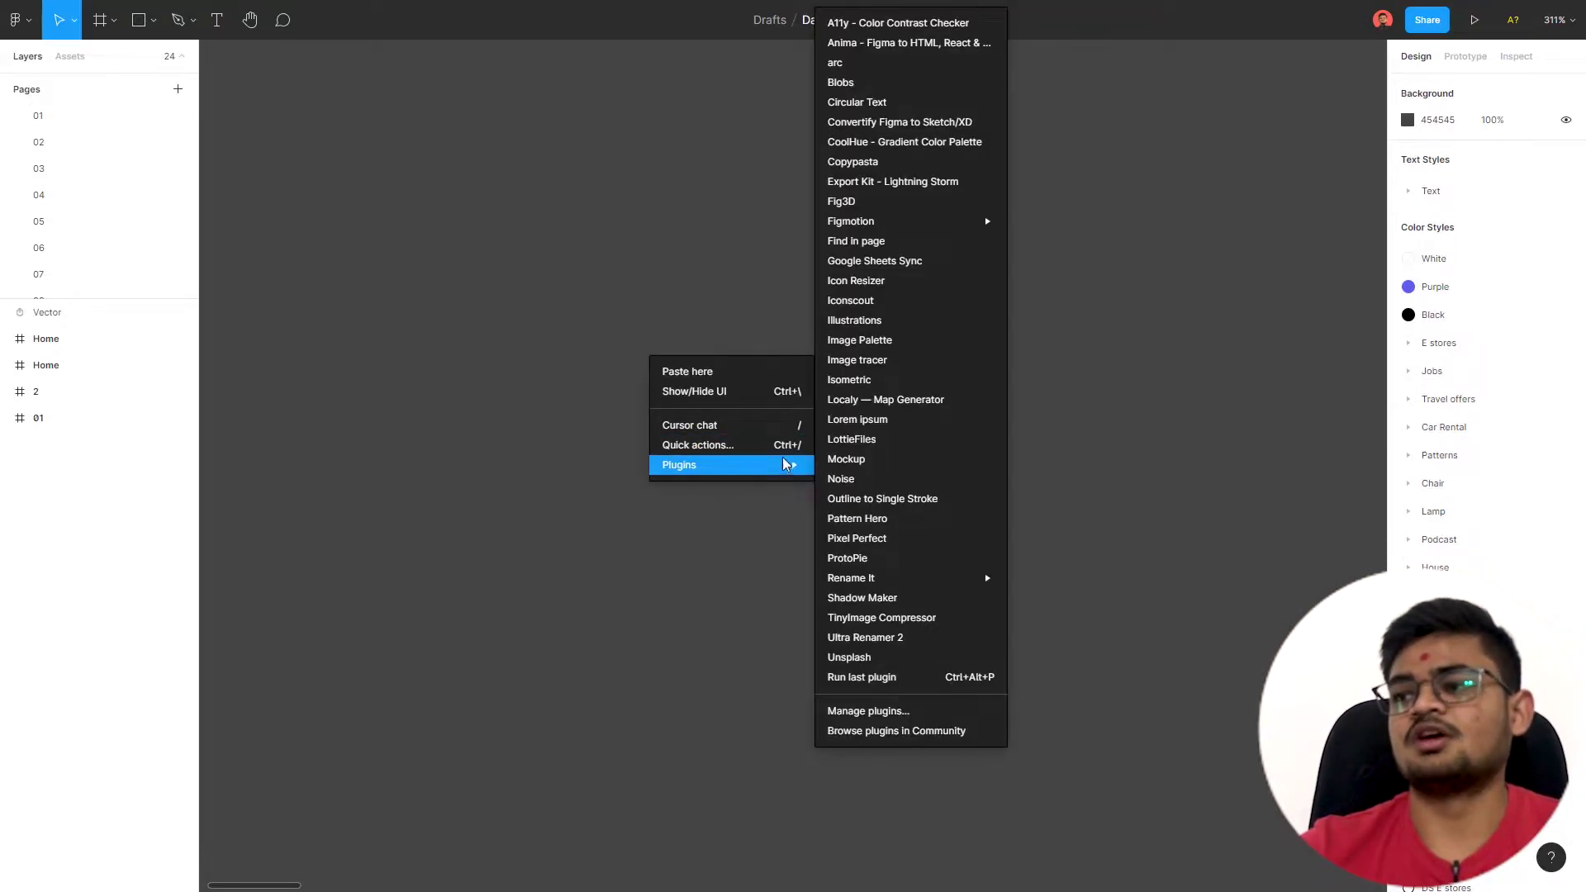
{"action": "key", "text": "Escape"}
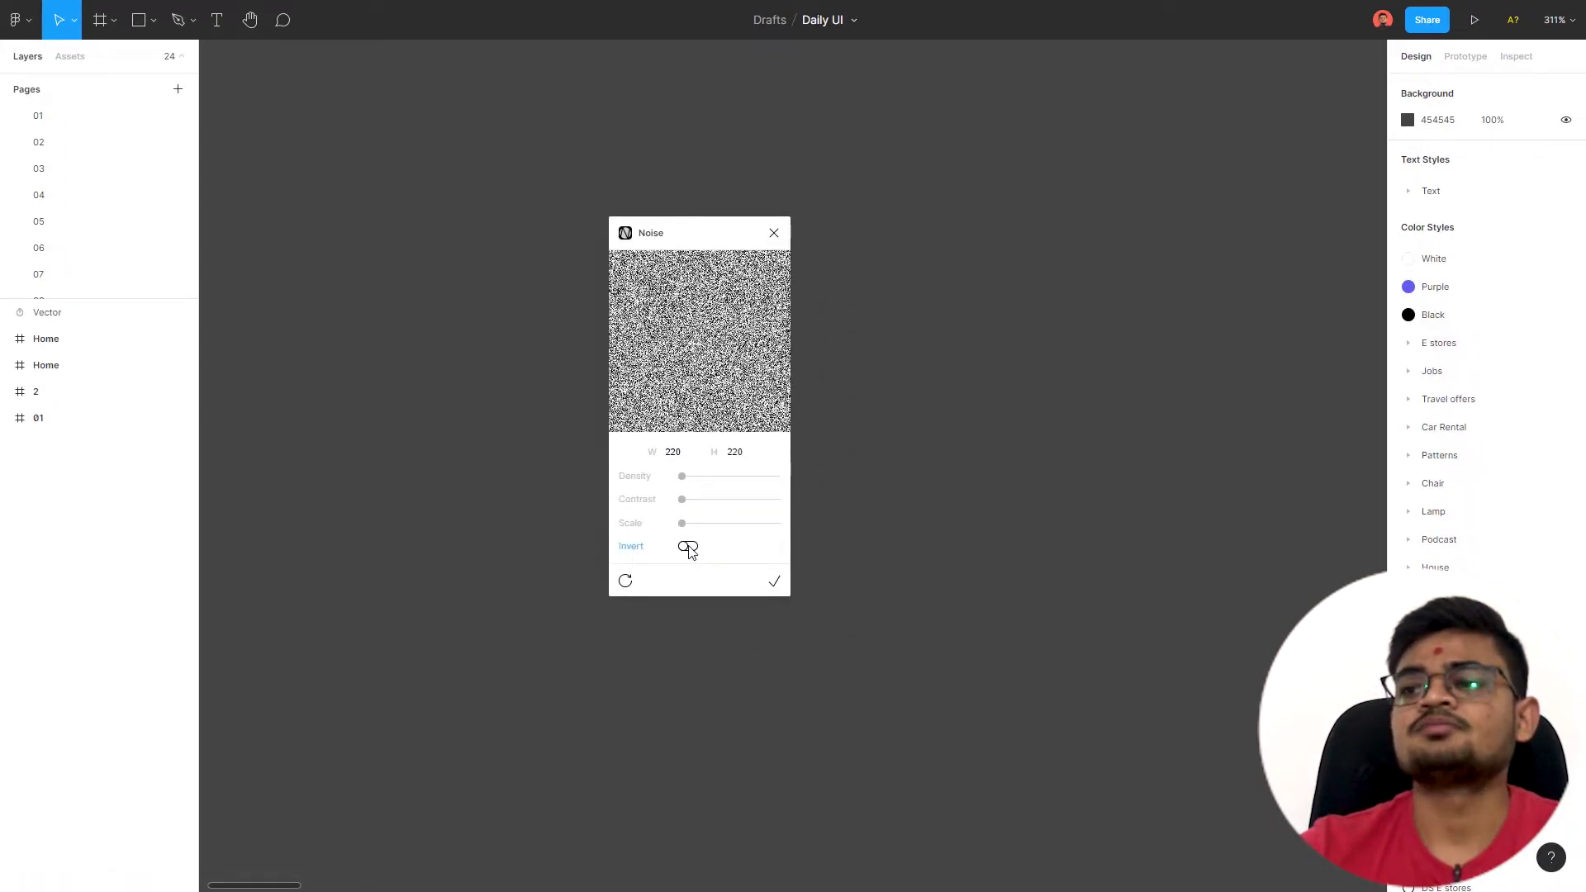
Step: Toggle the Noise Invert option and adjust the Density and Contrast sliders
{"action": "left_click", "coordinate": [687, 547]}
{"action": "left_click", "coordinate": [688, 548]}
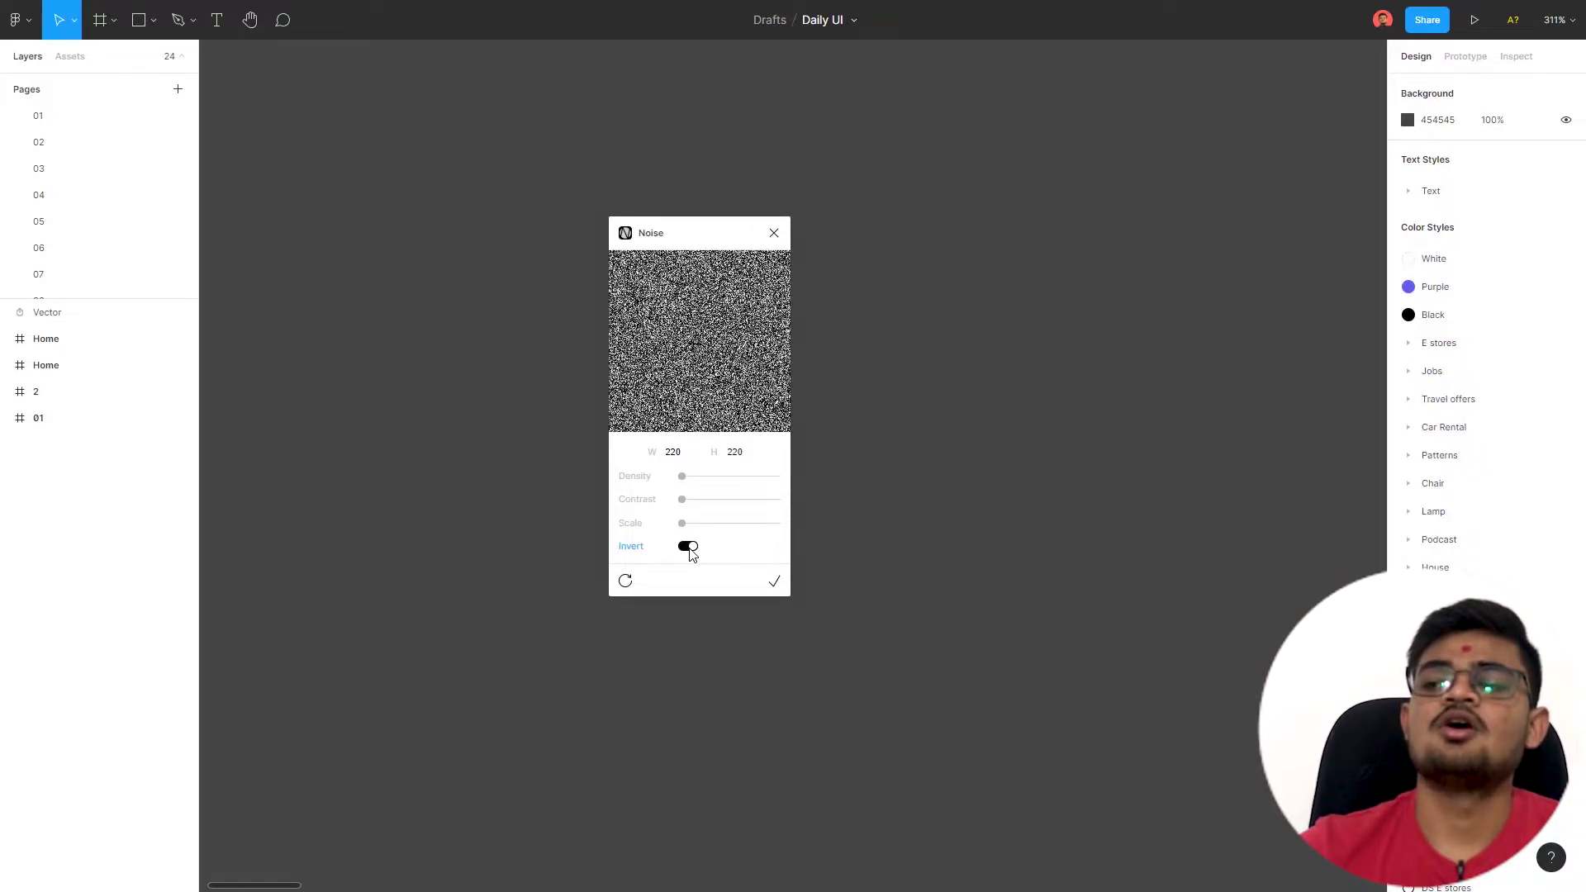
{"action": "left_click", "coordinate": [689, 548]}
{"action": "left_click", "coordinate": [689, 548]}
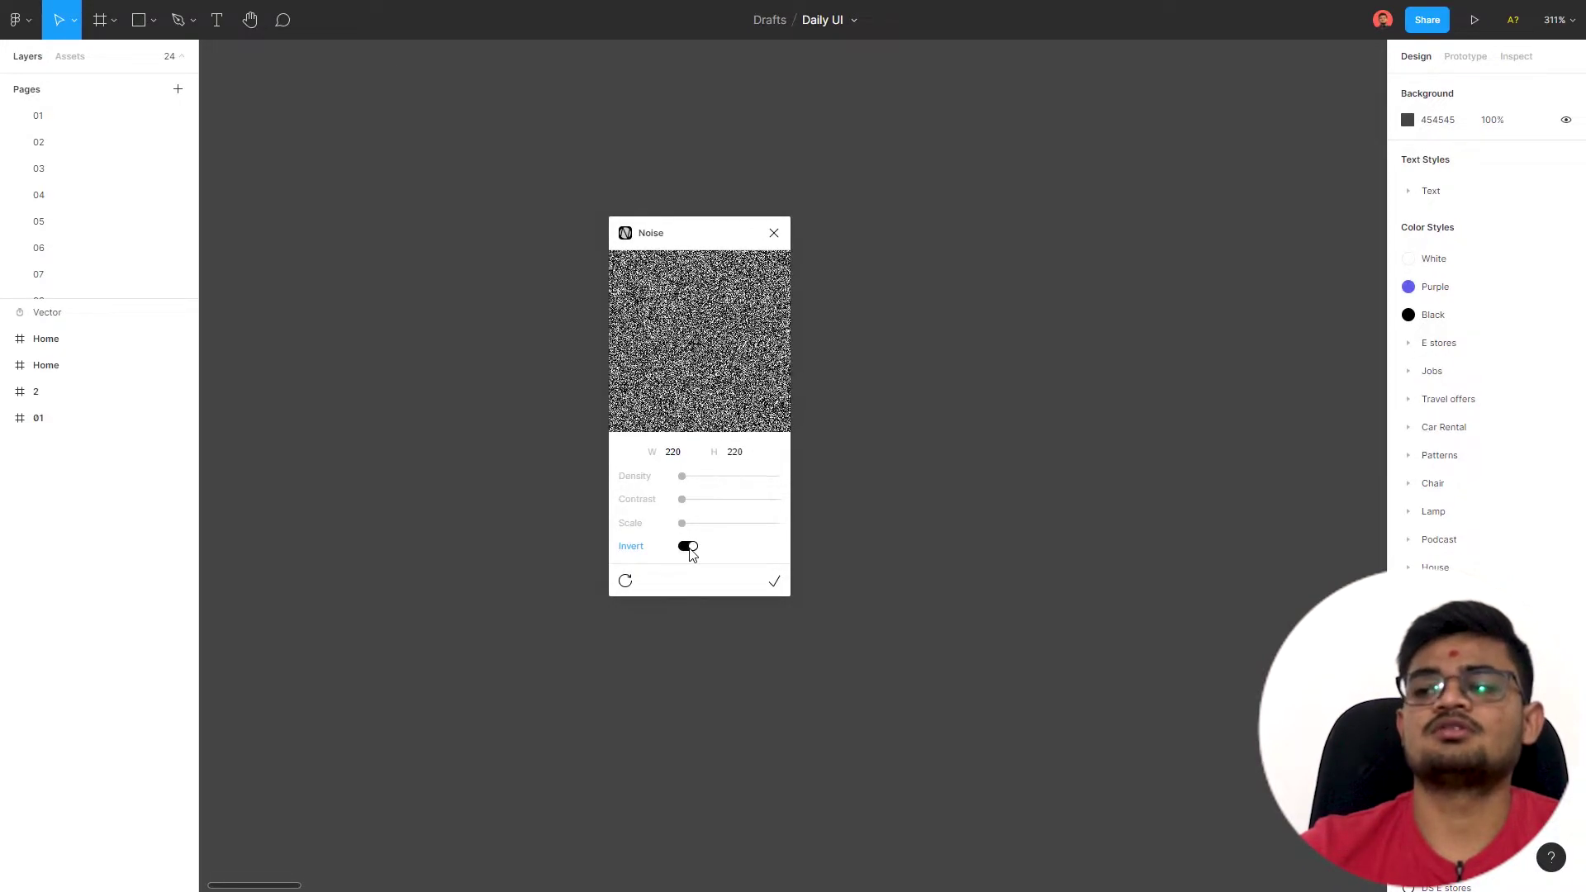
{"action": "left_click", "coordinate": [689, 548]}
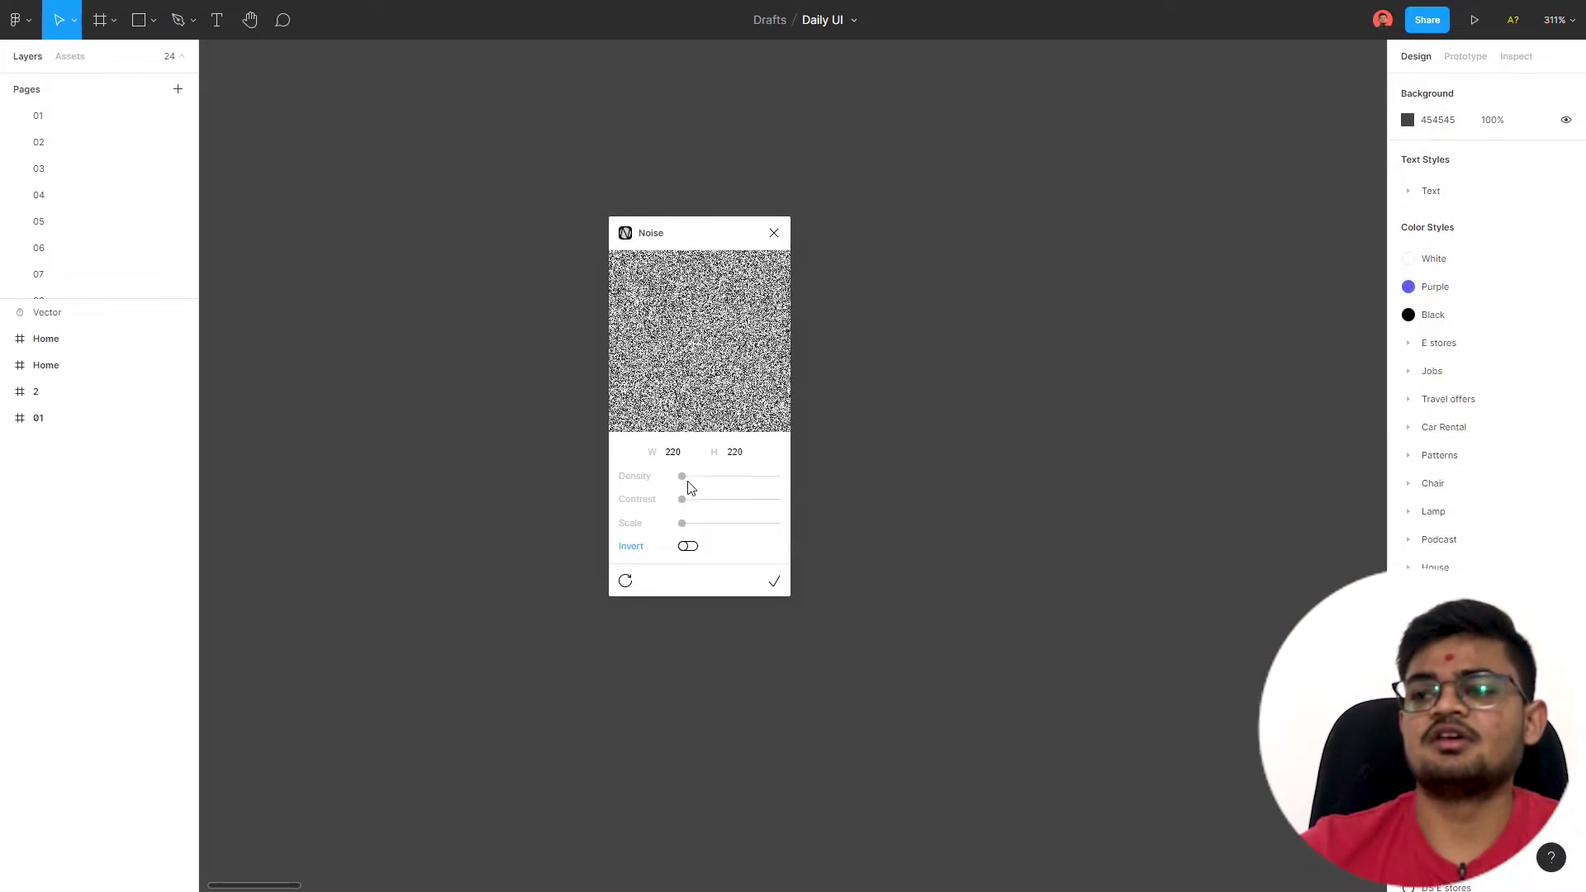
{"action": "mouse_move", "coordinate": [683, 479]}
{"action": "left_mouse_down"}
{"action": "mouse_move", "coordinate": [734, 486]}
{"action": "mouse_move", "coordinate": [681, 484]}
{"action": "left_mouse_up"}
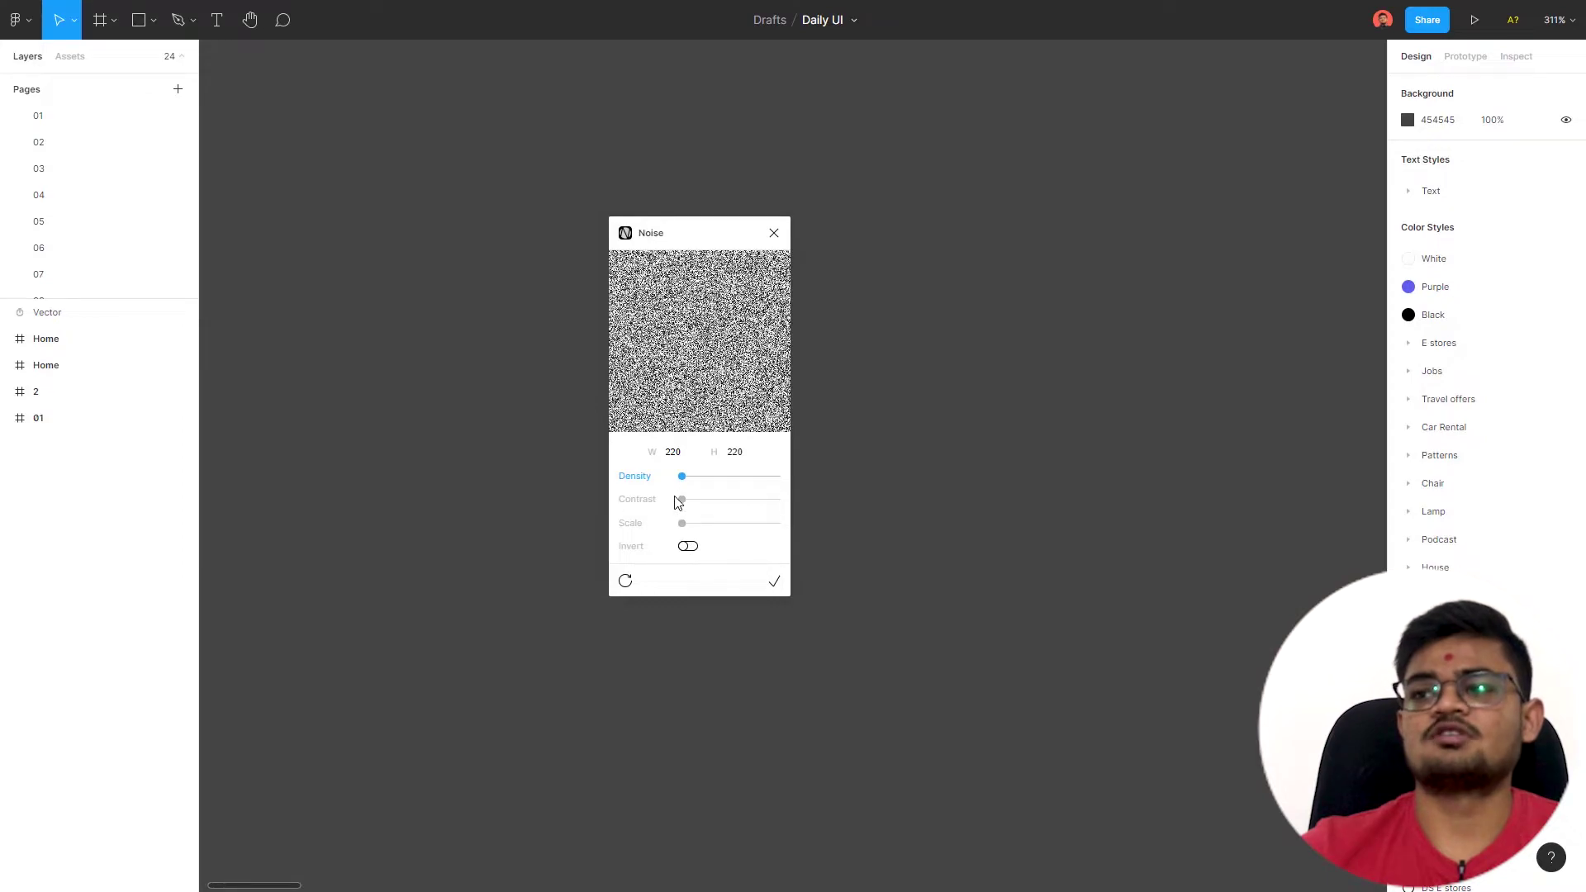
{"action": "left_click_drag", "start_coordinate": [692, 501], "coordinate": [681, 501]}
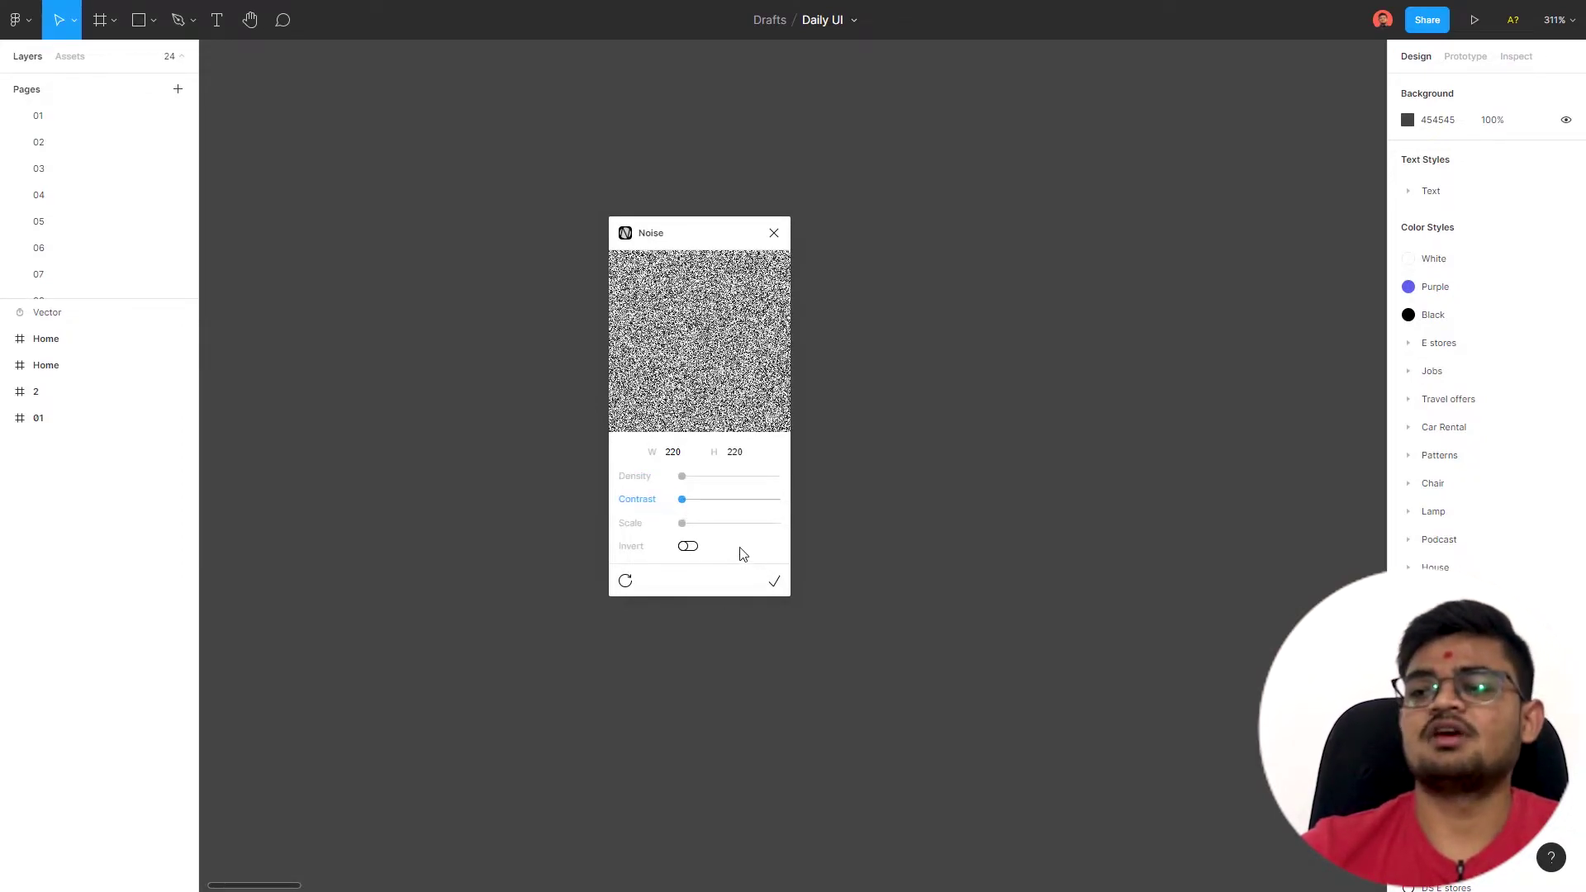
Step: Insert the 220×220 noise rectangle, close the plugin, and delete the rectangle
{"action": "left_click", "coordinate": [775, 583]}
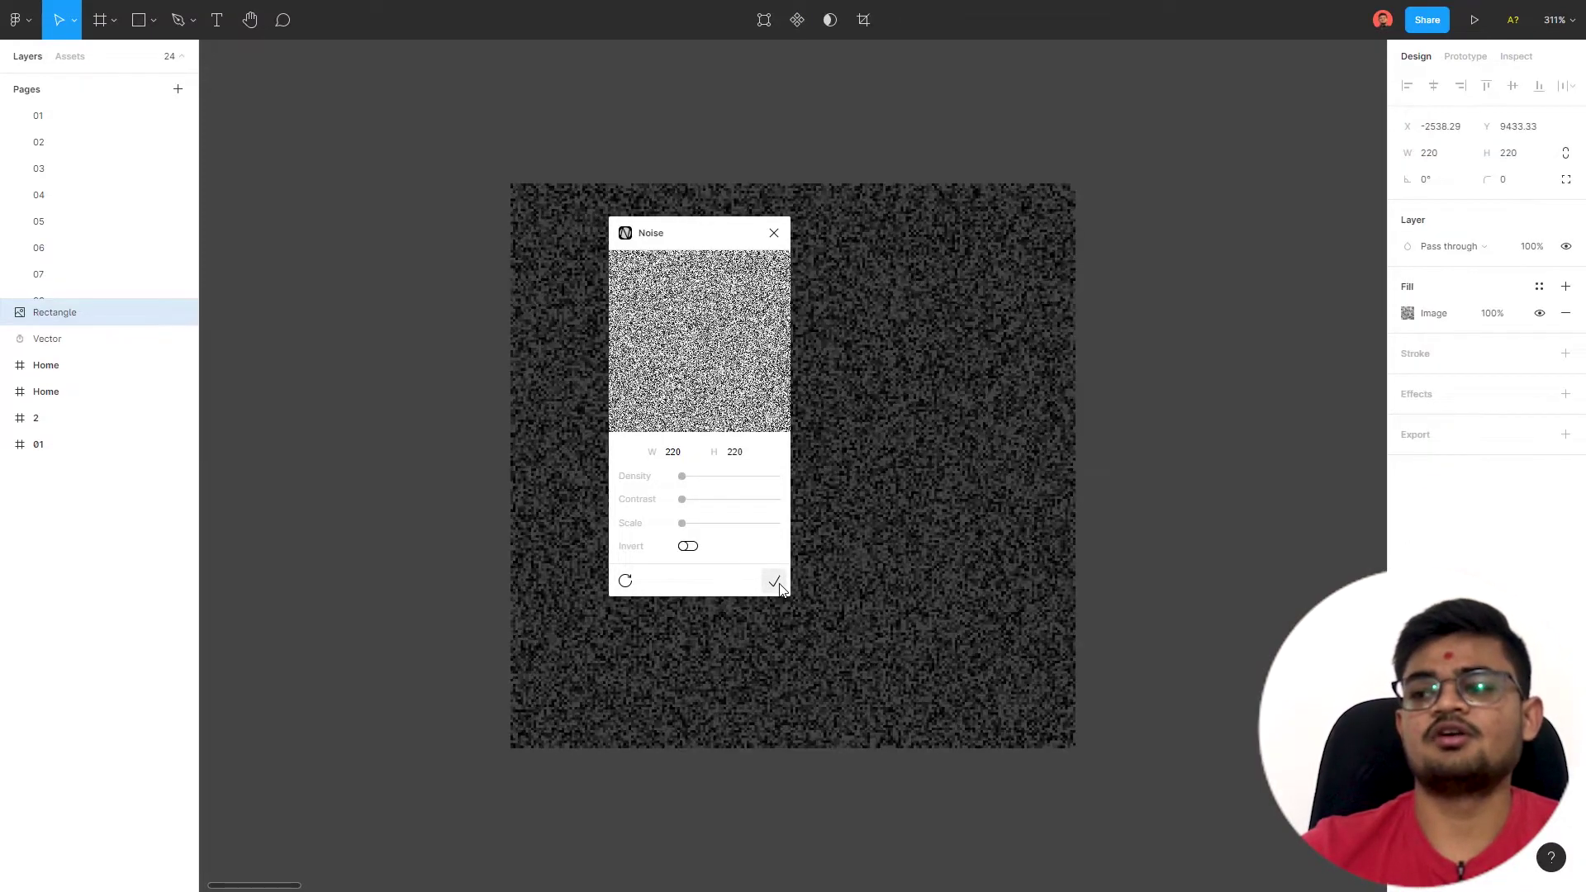
{"action": "left_click", "coordinate": [774, 233]}
{"action": "scroll", "coordinate": [656, 382], "scroll_direction": "down", "scroll_amount": 5}
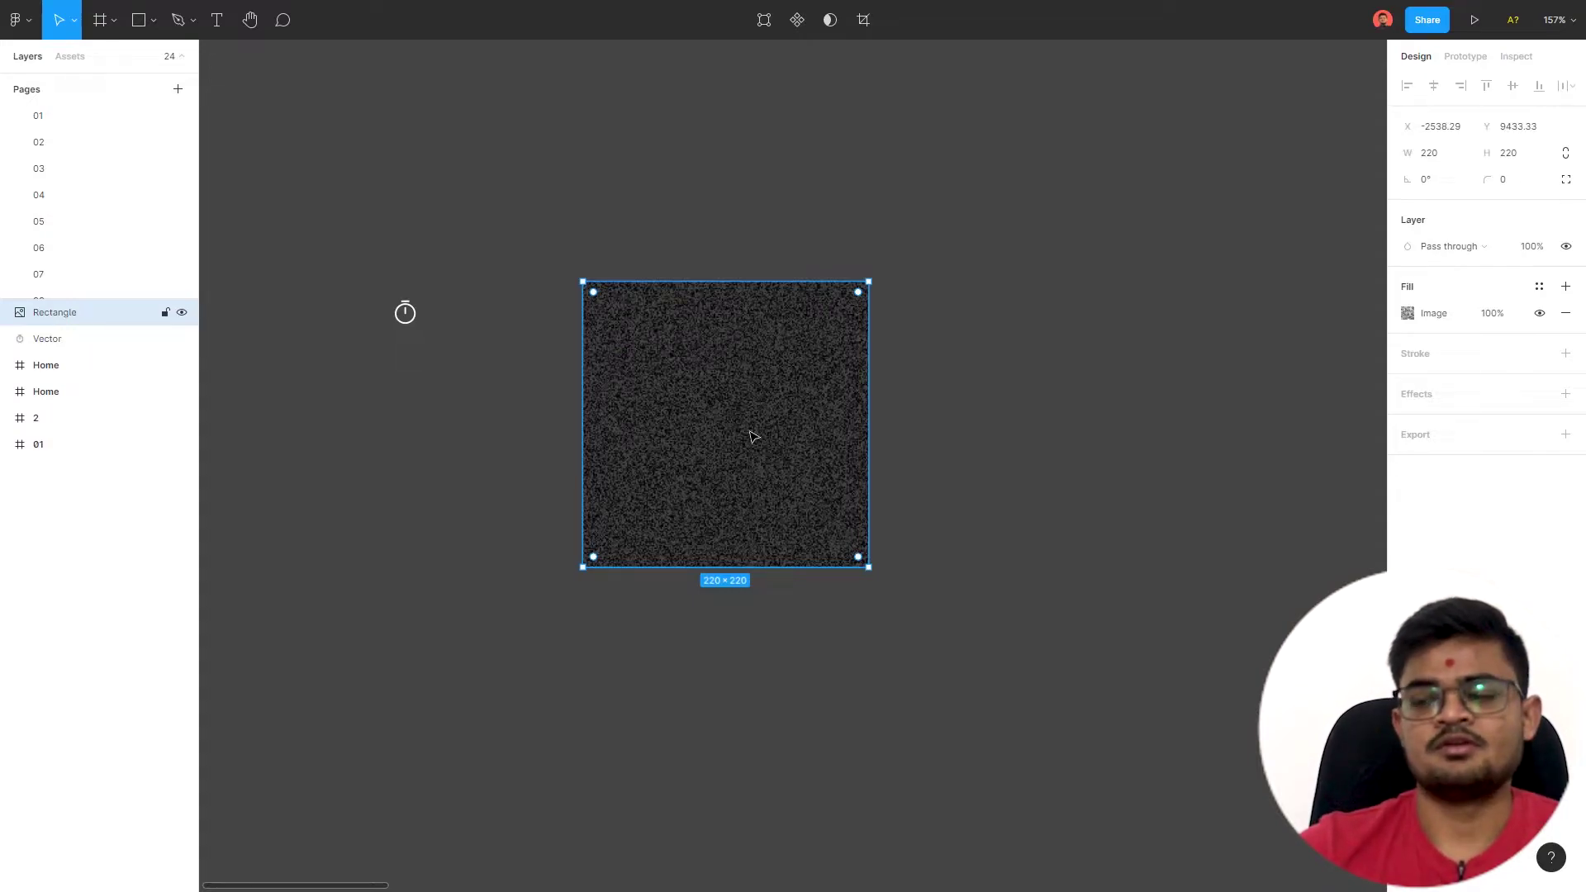
{"action": "key", "text": "Delete"}
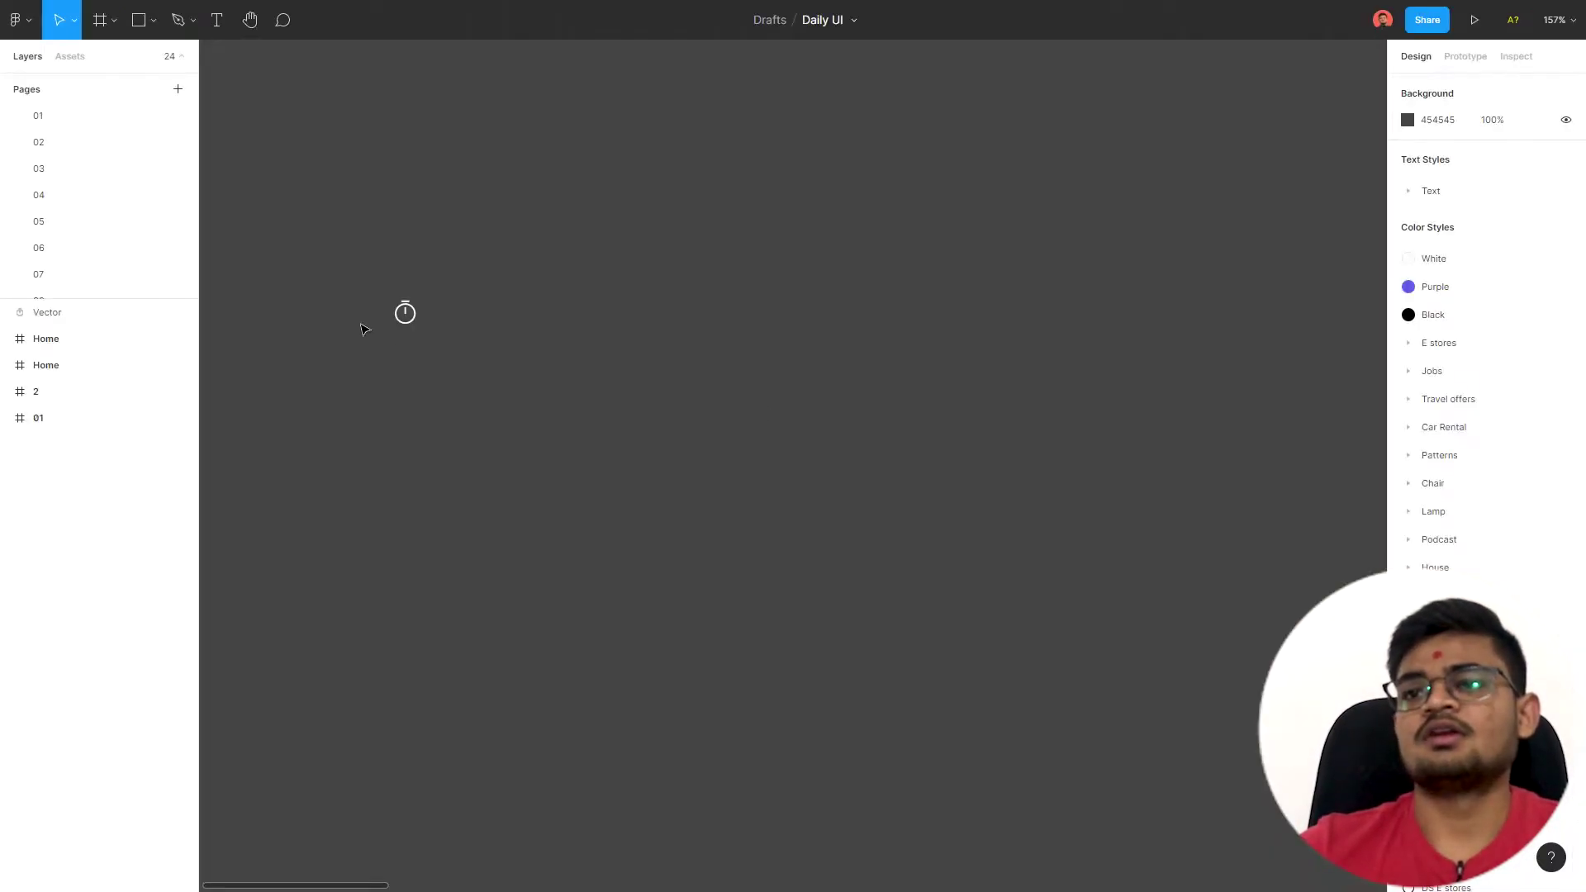
{"action": "scroll", "coordinate": [363, 329], "scroll_direction": "up", "scroll_amount": 2}
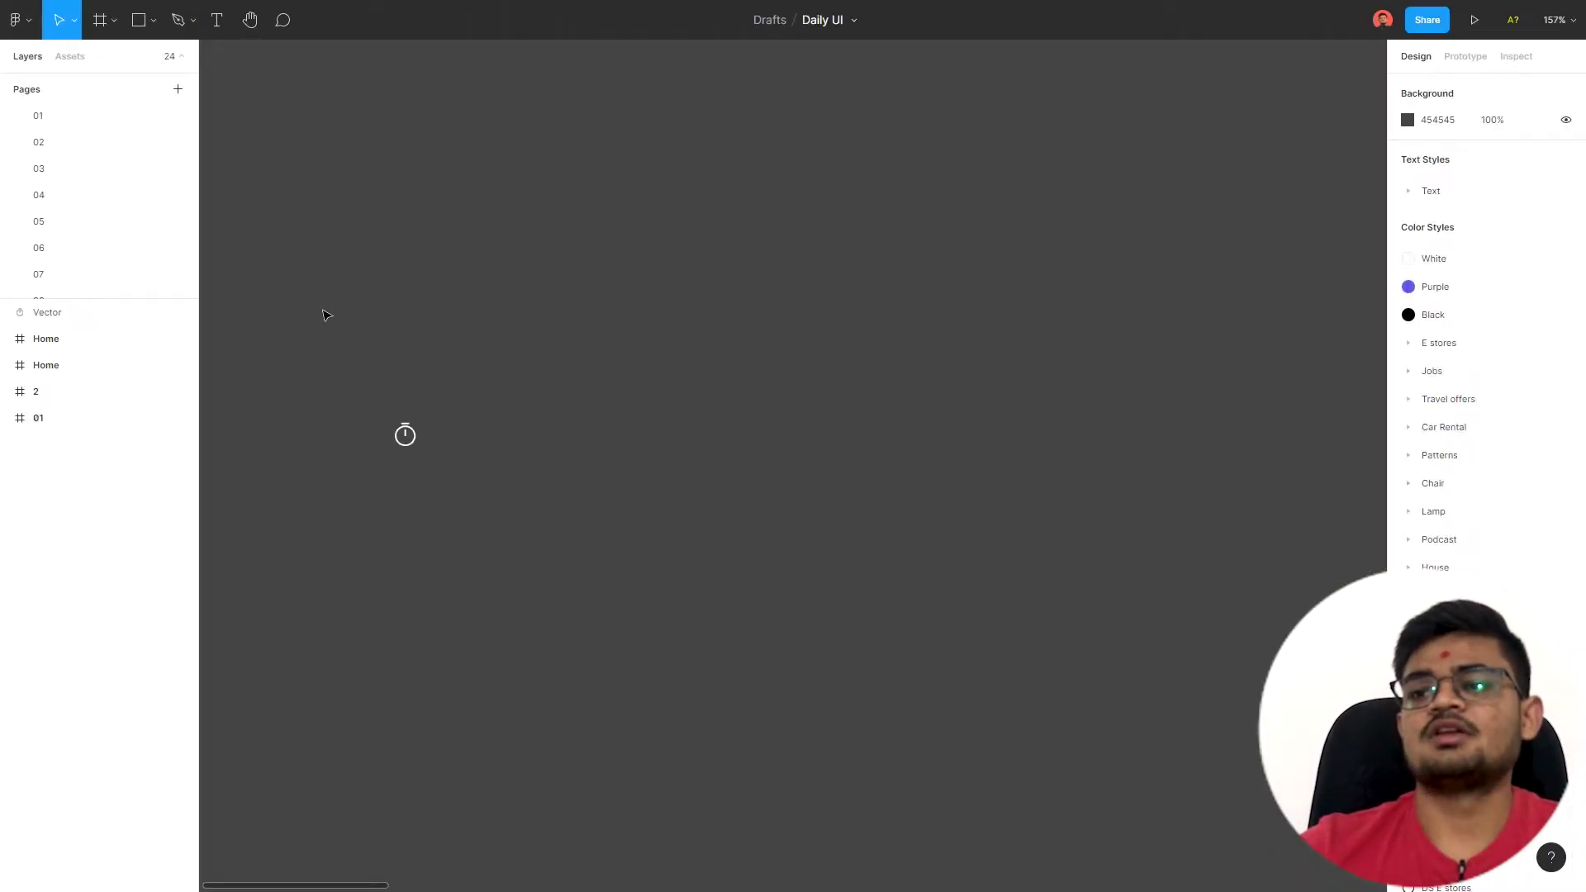
Step: Zoom into the stopwatch icon and marquee-select its anchor points in vector edit mode
{"action": "scroll", "coordinate": [446, 450], "scroll_direction": "up", "scroll_amount": 10, "text": "ctrl"}
{"action": "left_click", "coordinate": [446, 449]}
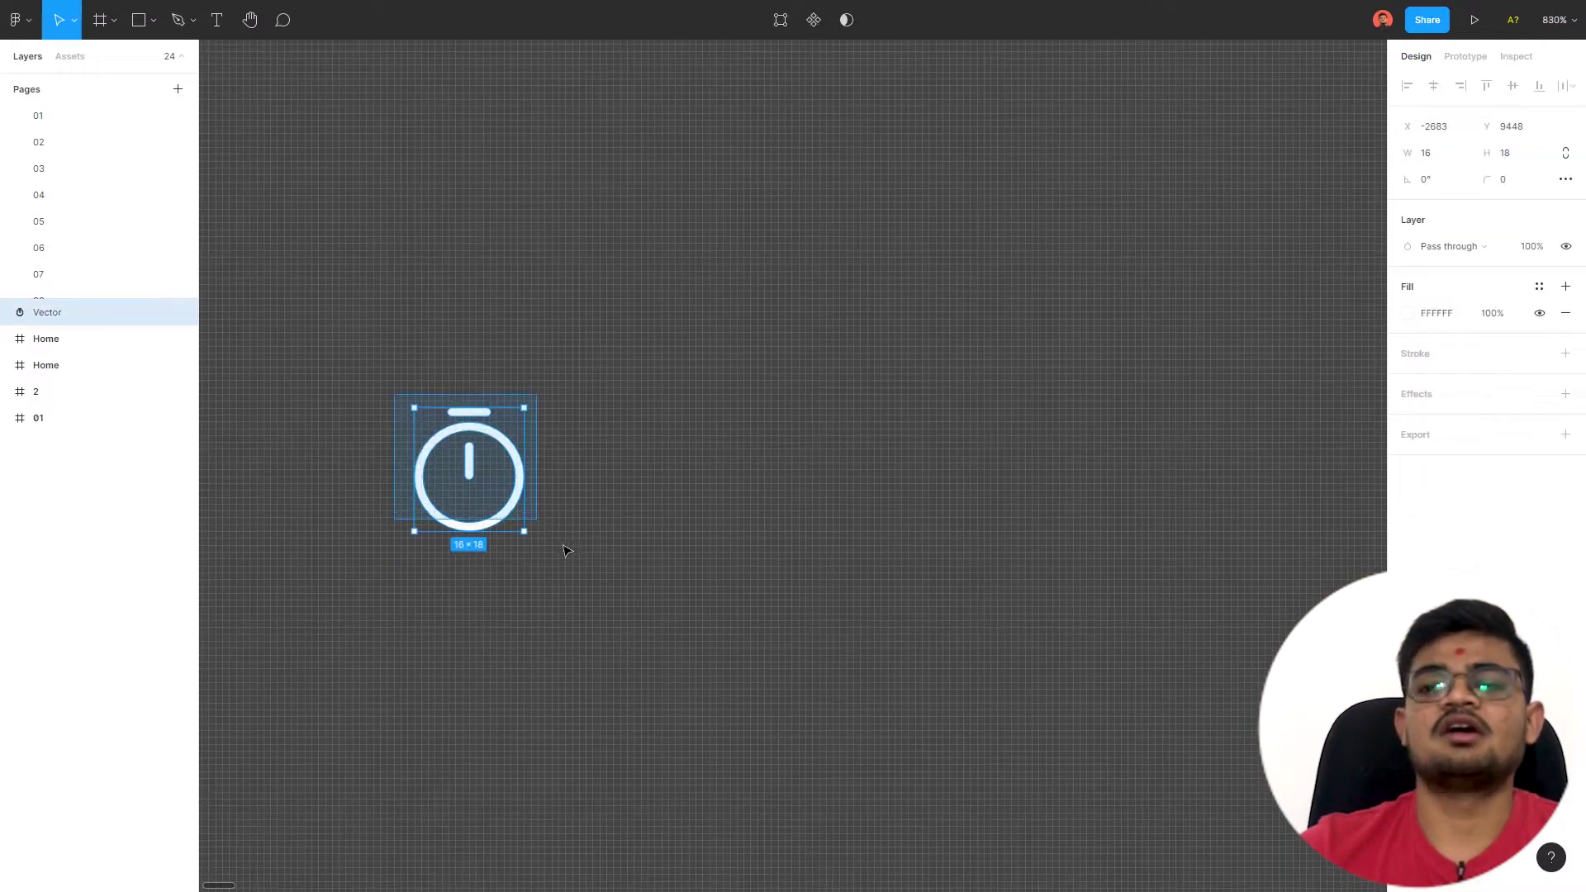
{"action": "scroll", "coordinate": [495, 512], "scroll_direction": "up", "scroll_amount": 2, "text": "ctrl"}
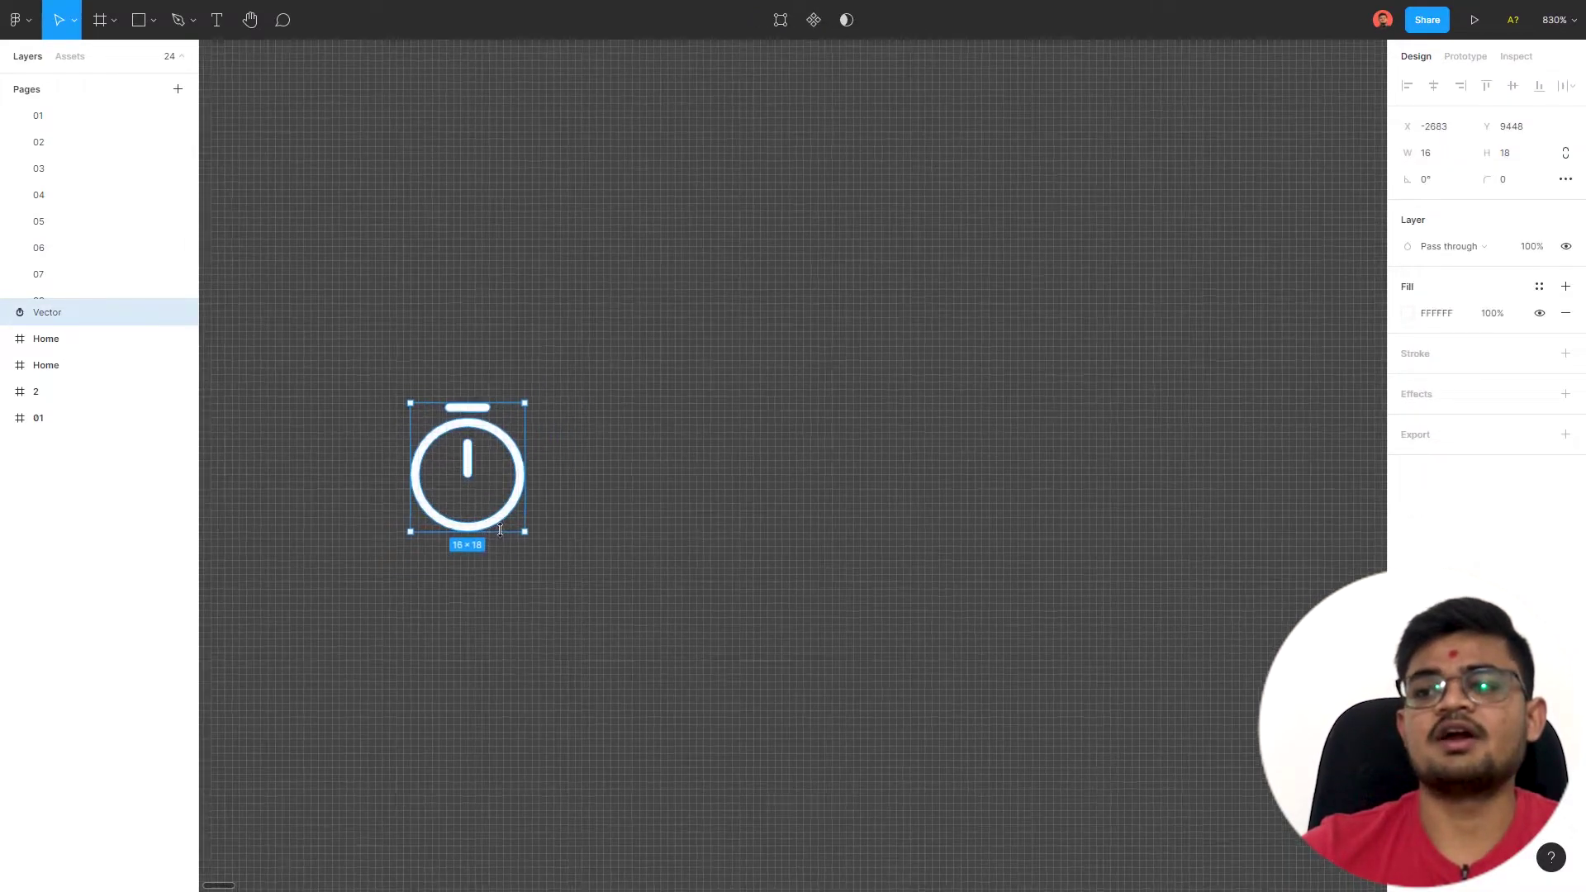
{"action": "scroll", "coordinate": [495, 512], "scroll_direction": "up", "scroll_amount": 2, "text": "ctrl"}
{"action": "double_click", "coordinate": [496, 513]}
{"action": "mouse_move", "coordinate": [567, 562]}
{"action": "left_mouse_down"}
{"action": "mouse_move", "coordinate": [413, 411]}
{"action": "mouse_move", "coordinate": [302, 342]}
{"action": "left_mouse_up"}
{"action": "scroll", "coordinate": [446, 446], "scroll_direction": "down", "scroll_amount": 2, "text": "ctrl"}
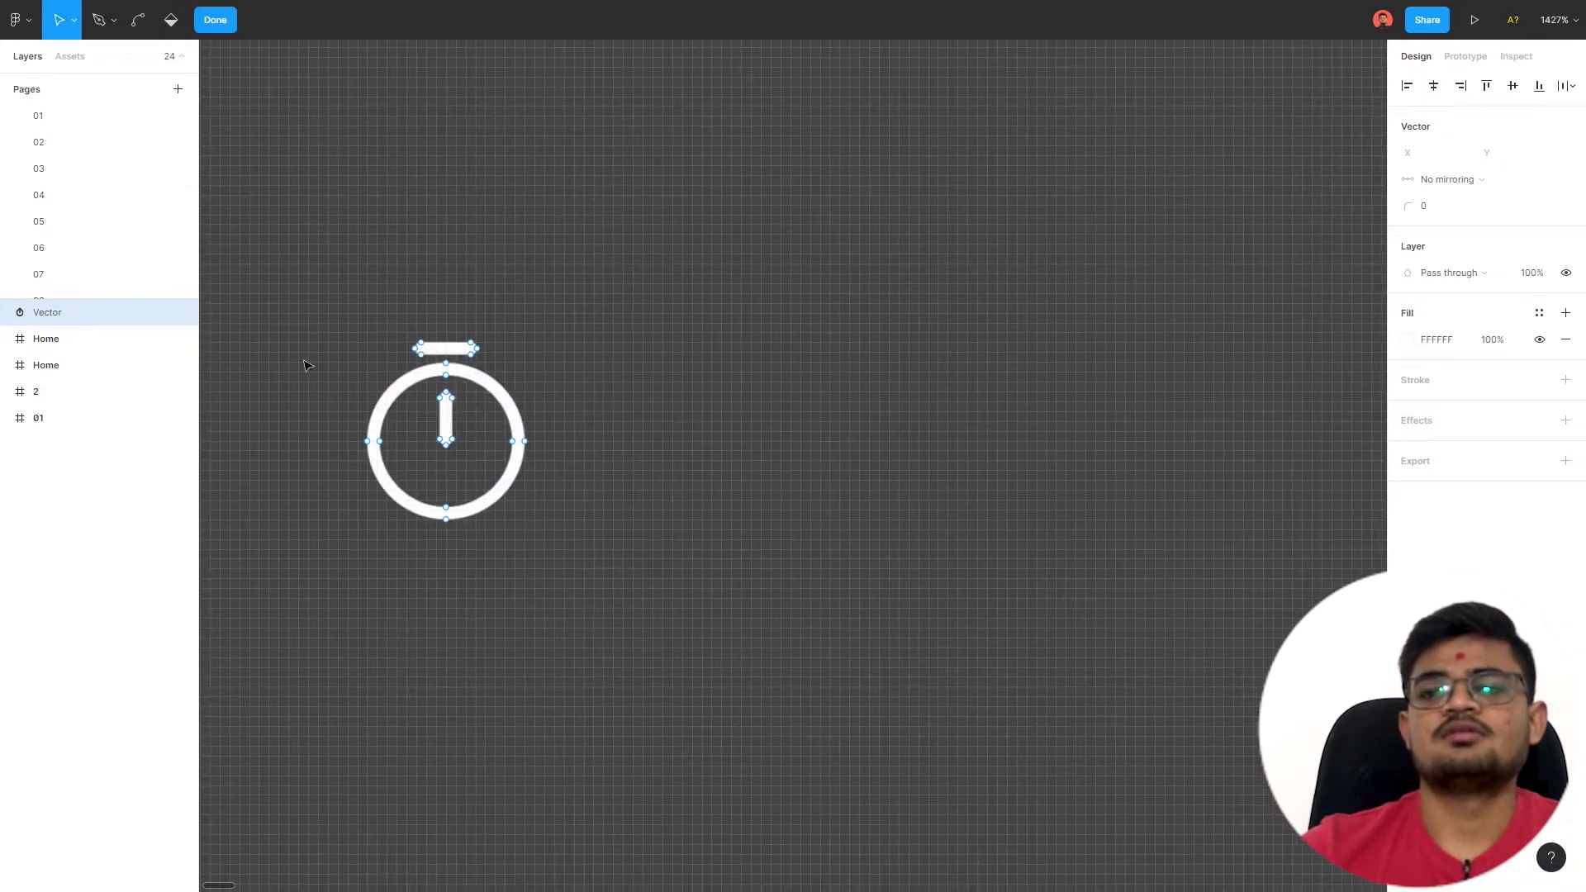
{"action": "left_click", "coordinate": [219, 23]}
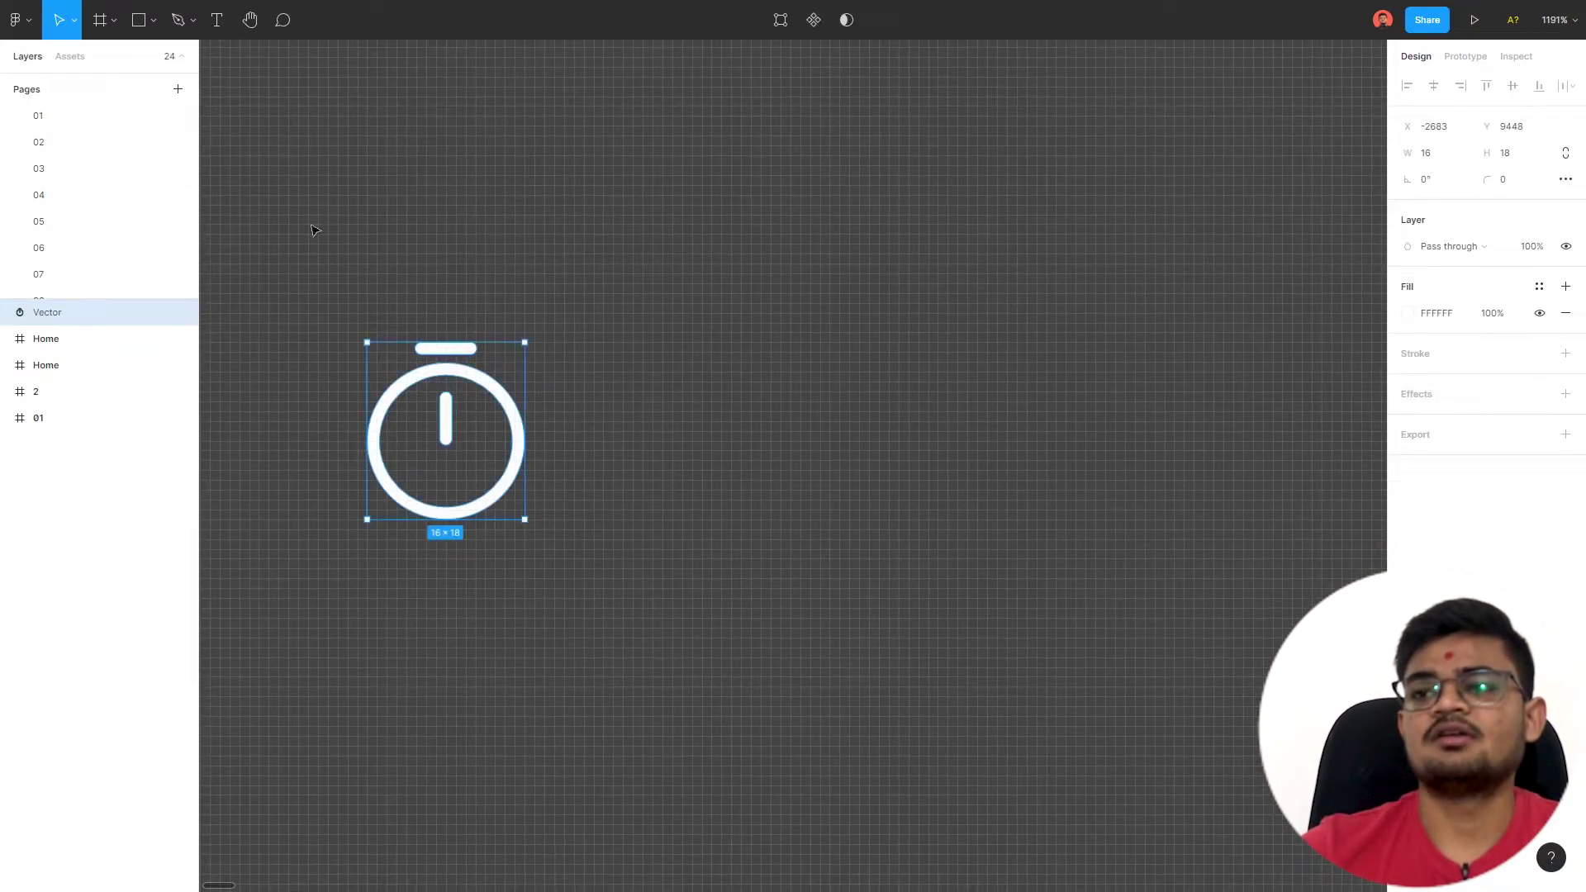
{"action": "right_click", "coordinate": [486, 384]}
{"action": "mouse_move", "coordinate": [568, 728]}
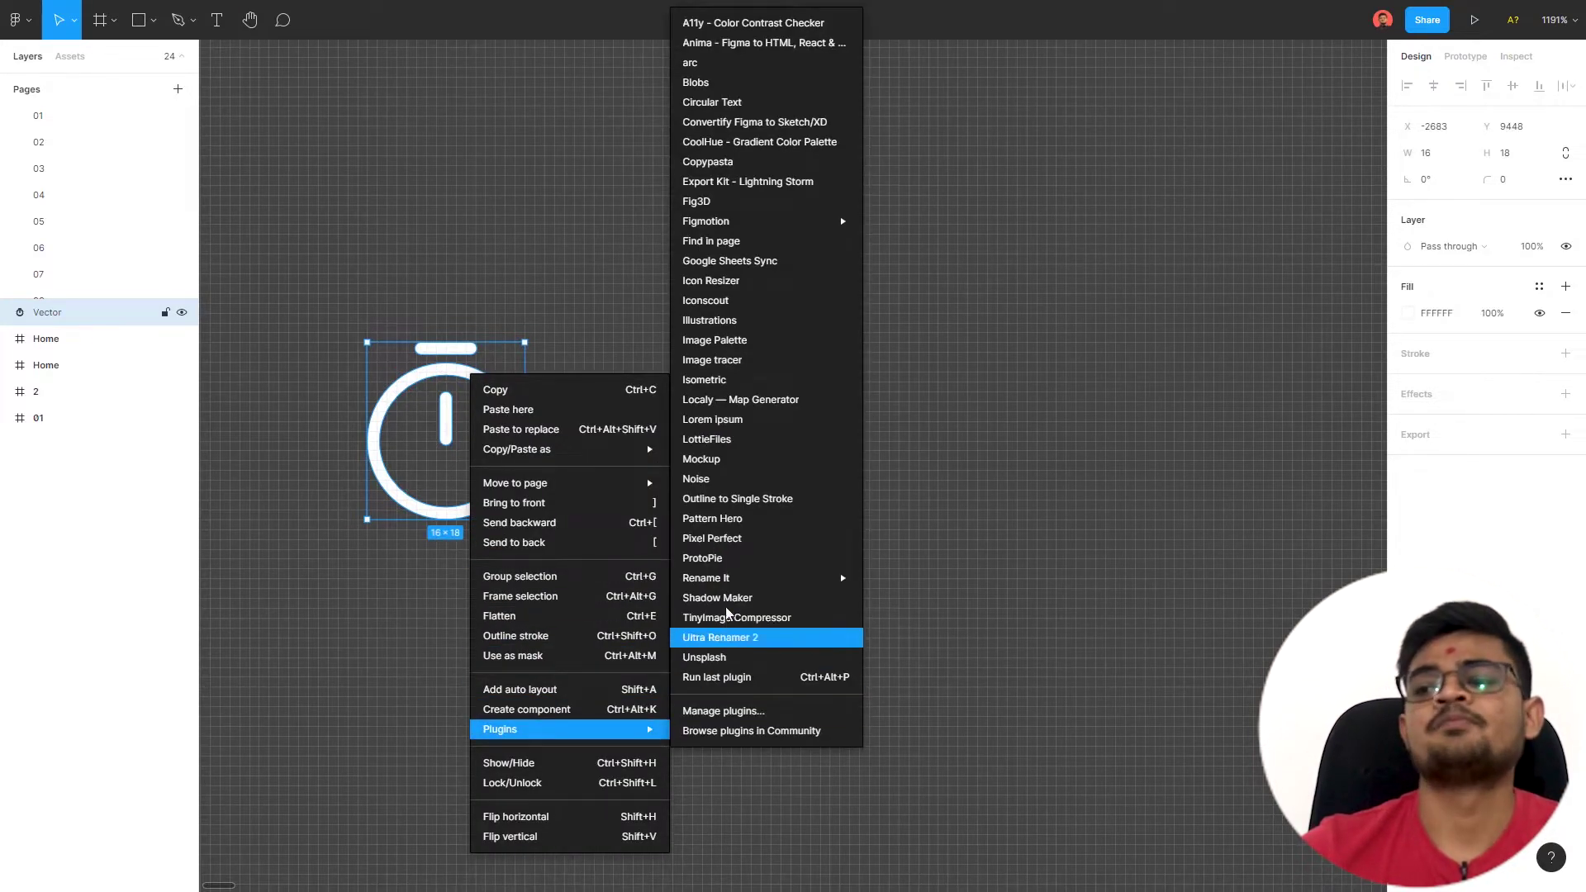
Step: Convert the stopwatch outline to a single stroke with stroke weight 1
{"action": "left_click", "coordinate": [760, 499]}
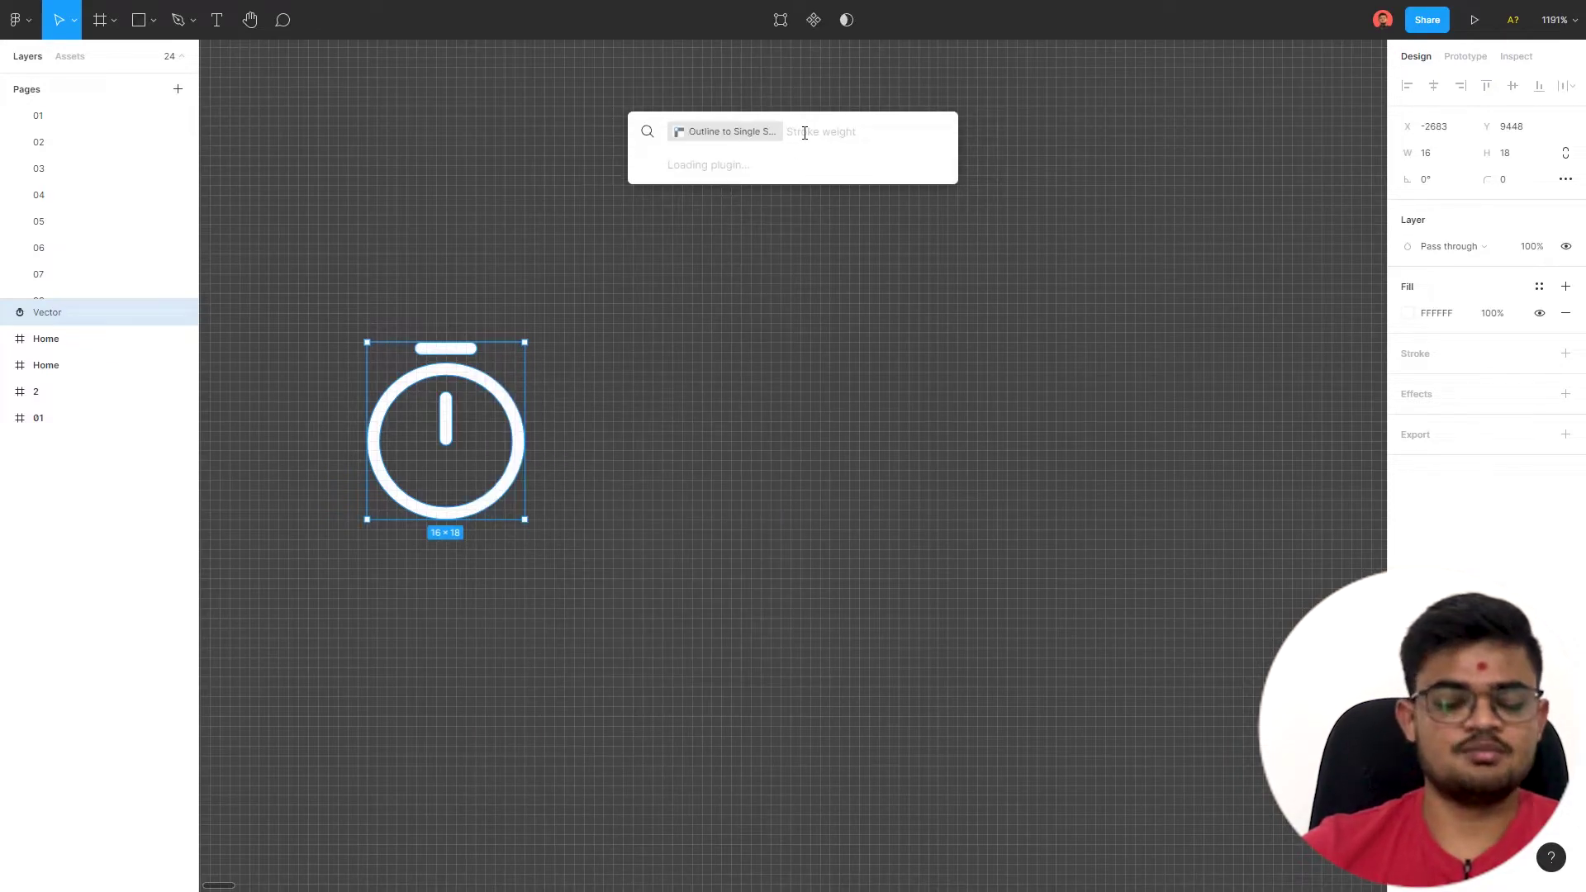
{"action": "type", "text": "1"}
{"action": "key", "text": "BackSpace"}
{"action": "type", "text": "1"}
{"action": "key", "text": "BackSpace"}
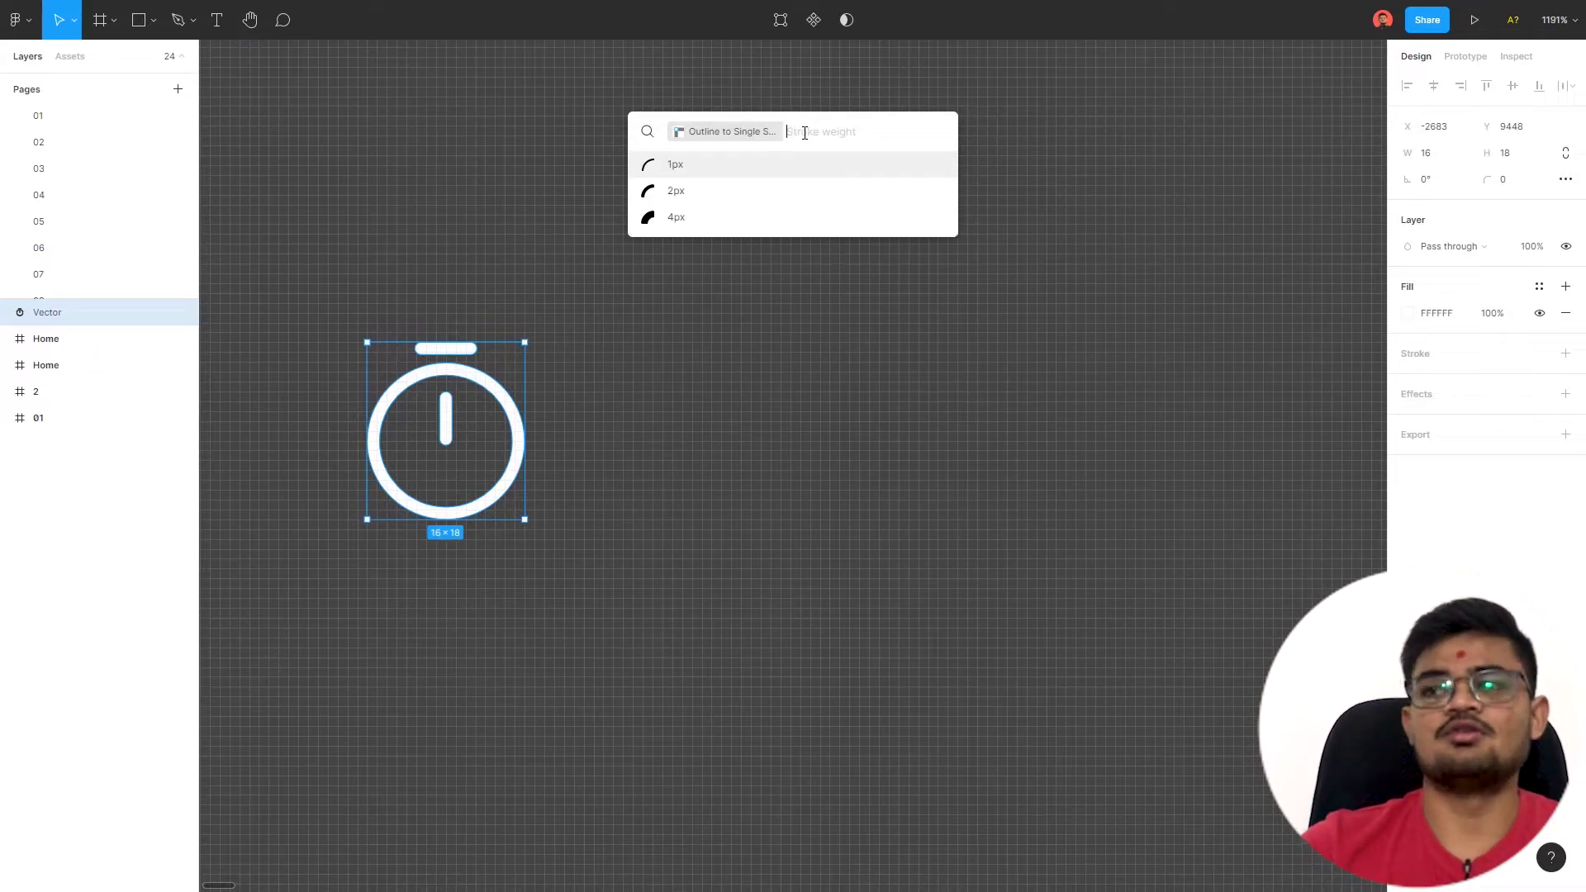
{"action": "type", "text": "1"}
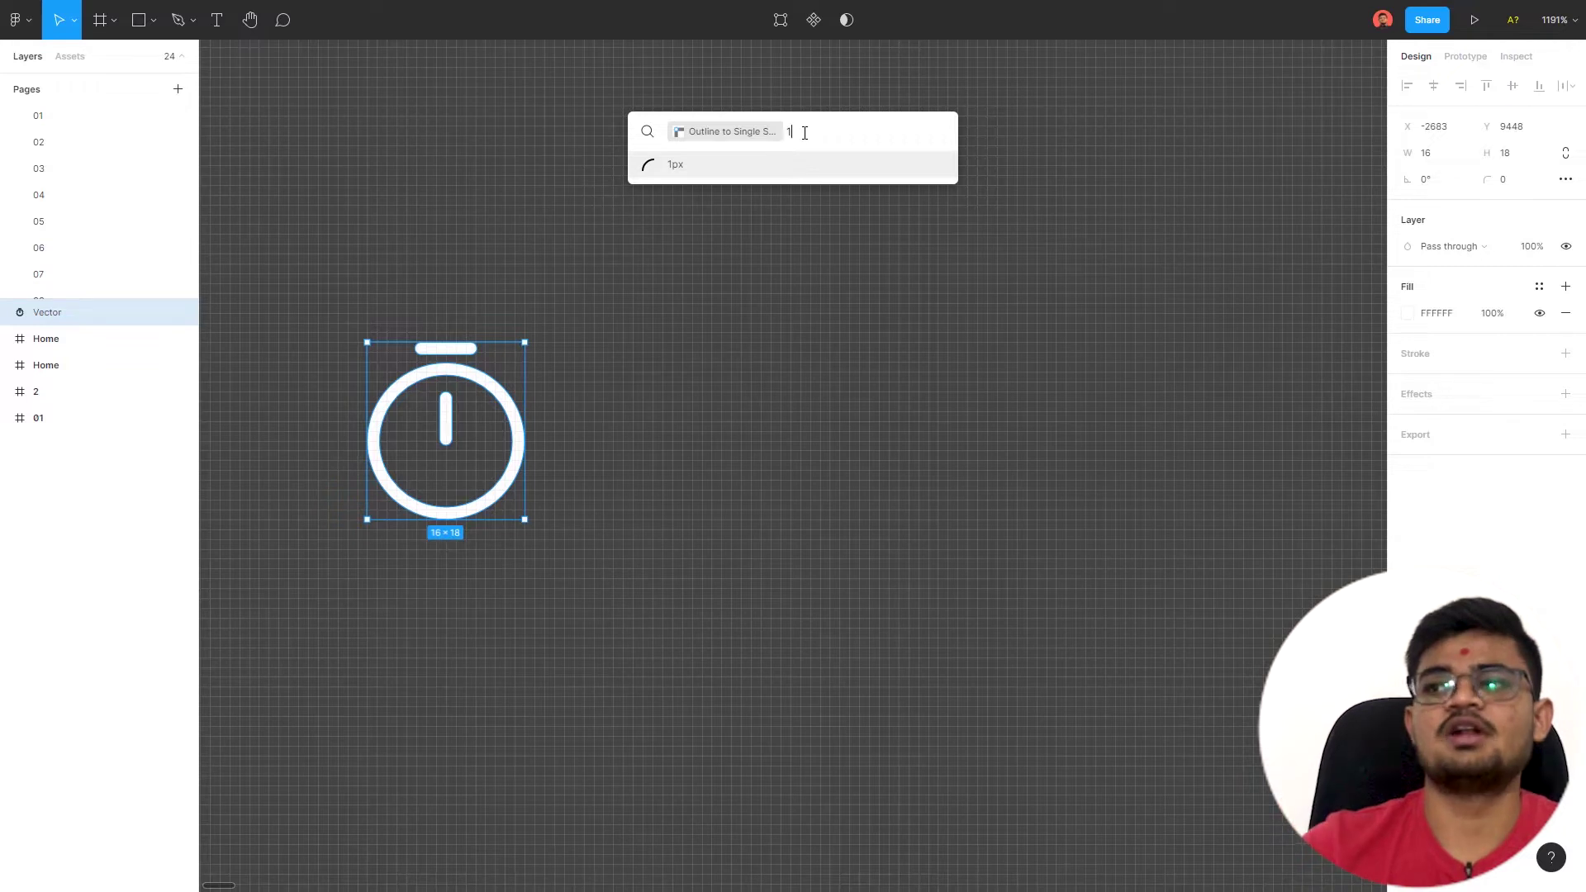
{"action": "left_click", "coordinate": [764, 171]}
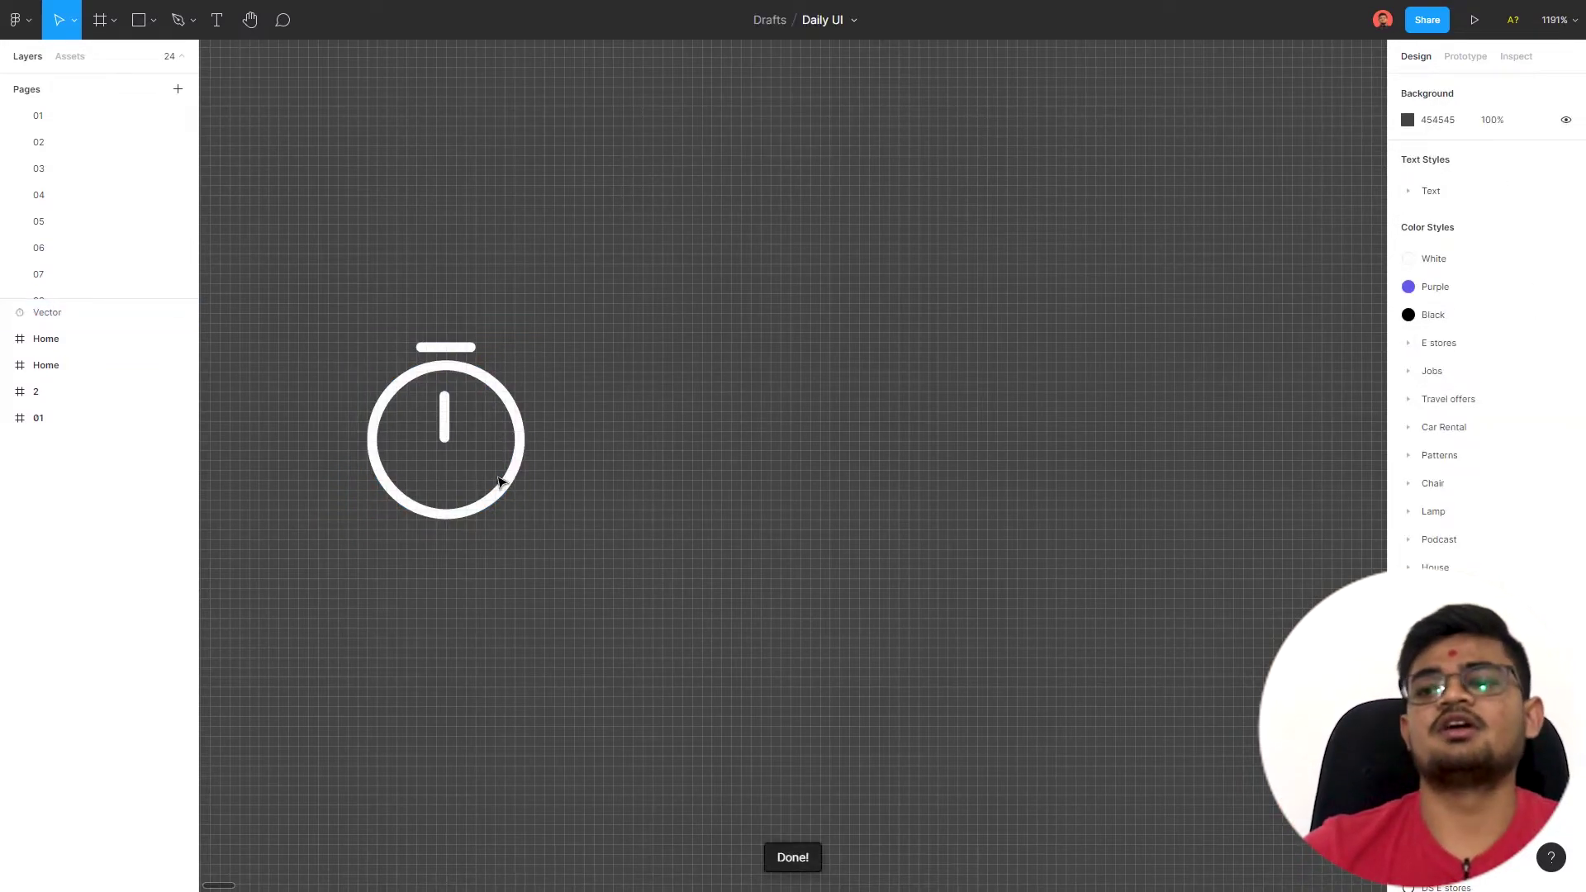
Step: Try stroke weight 2 on the stopwatch, then set it back to 1 px
{"action": "left_click", "coordinate": [531, 469]}
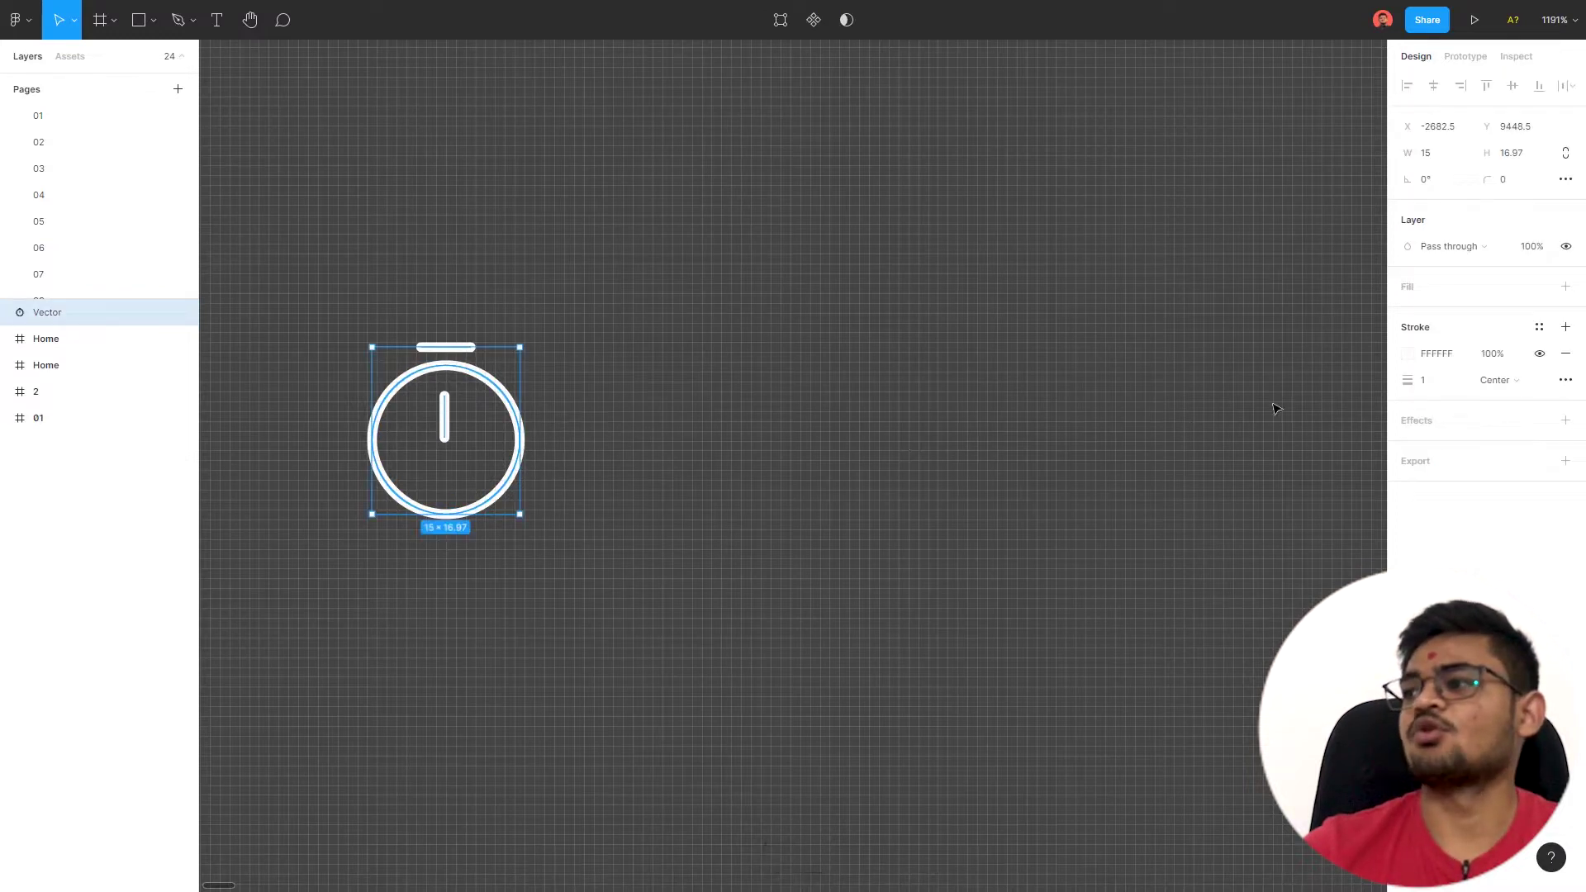
{"action": "left_click", "coordinate": [1428, 389]}
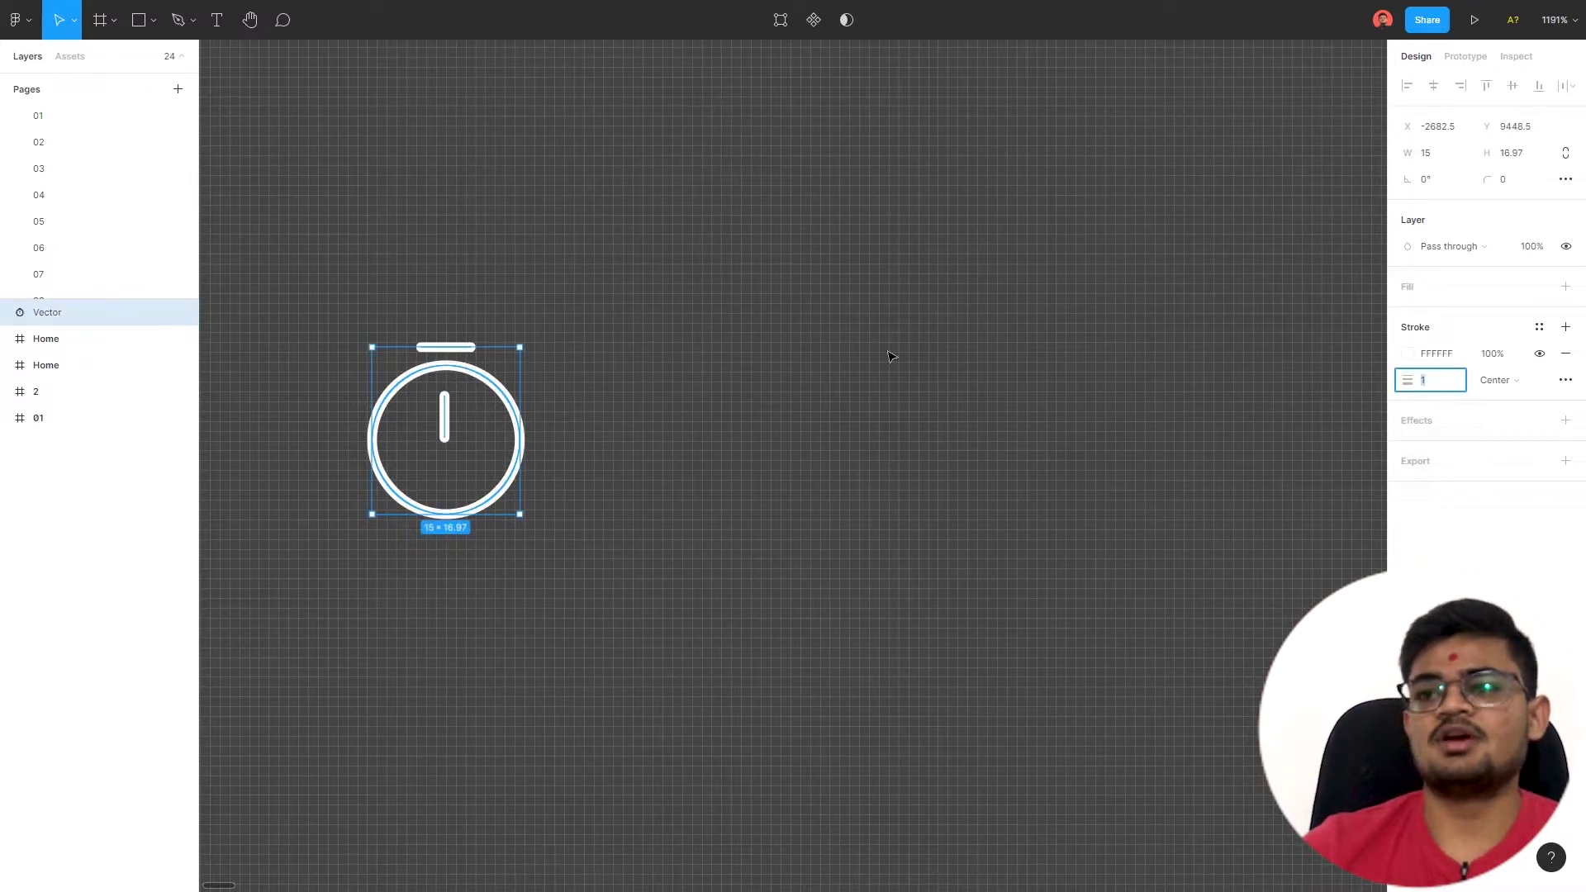
{"action": "left_click", "coordinate": [788, 409]}
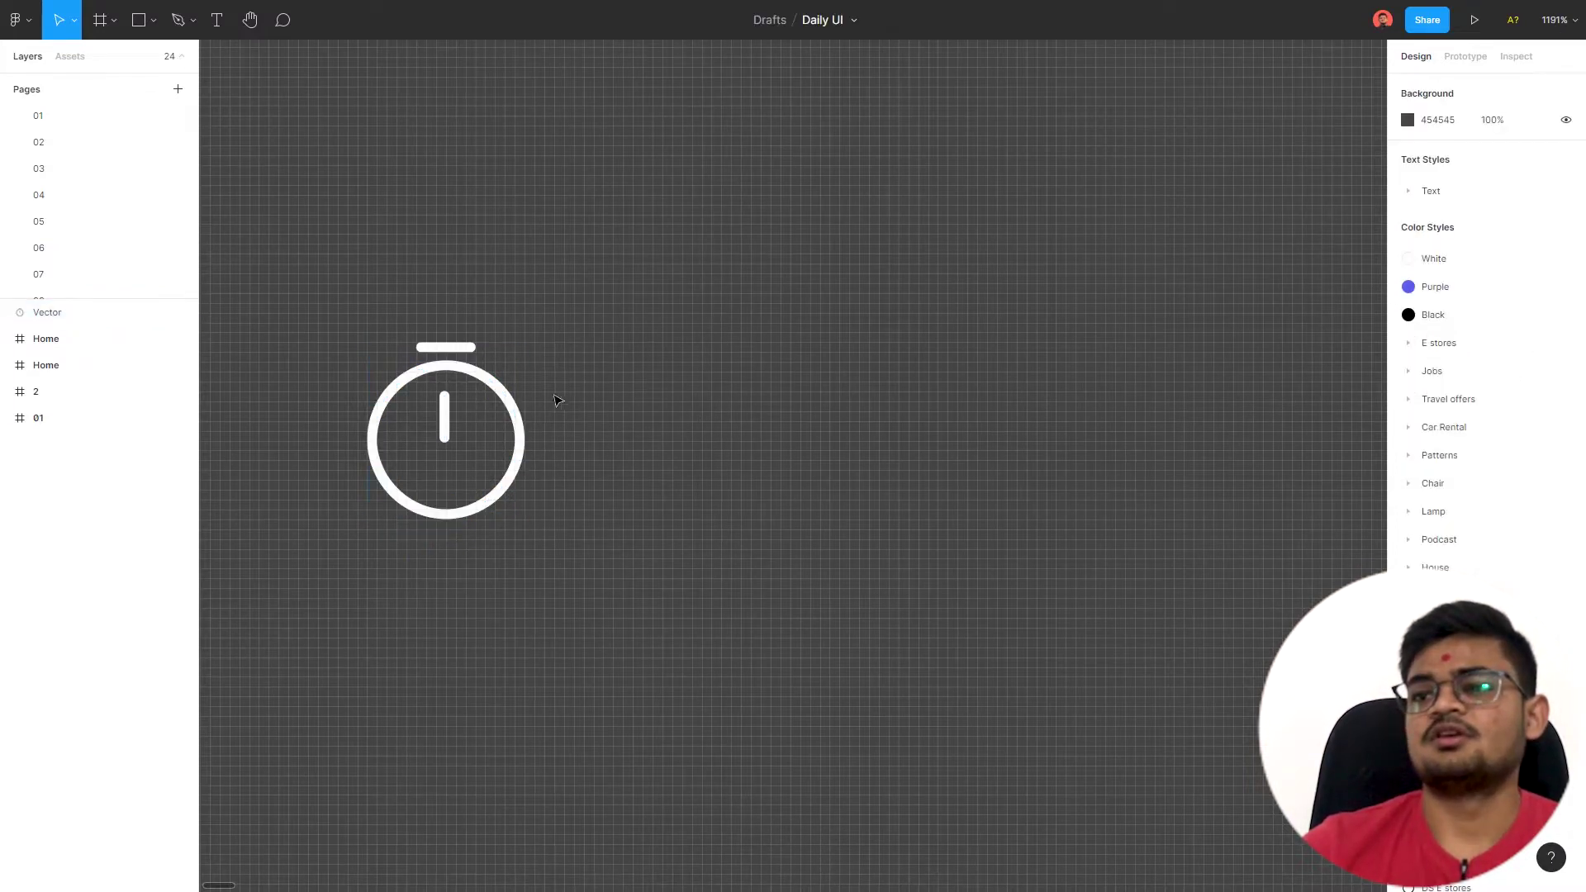
{"action": "left_click", "coordinate": [514, 411]}
{"action": "left_click", "coordinate": [1438, 381]}
{"action": "type", "text": "2"}
{"action": "key", "text": "Return"}
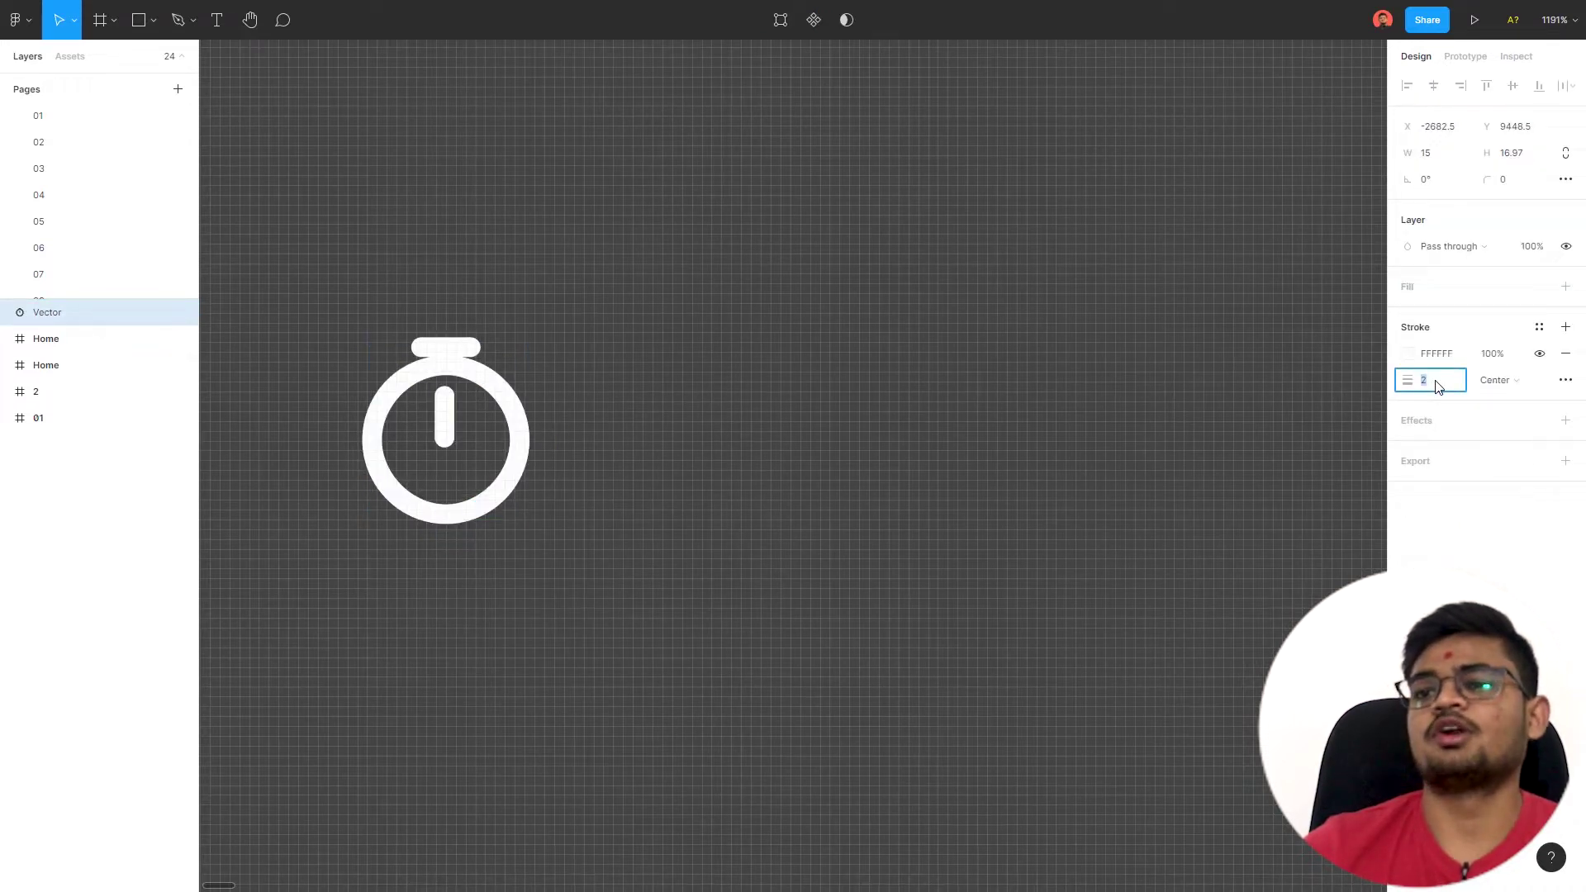
{"action": "type", "text": "1"}
{"action": "key", "text": "Return"}
{"action": "key", "text": "Down"}
{"action": "key", "text": "Up"}
{"action": "key", "text": "Escape"}
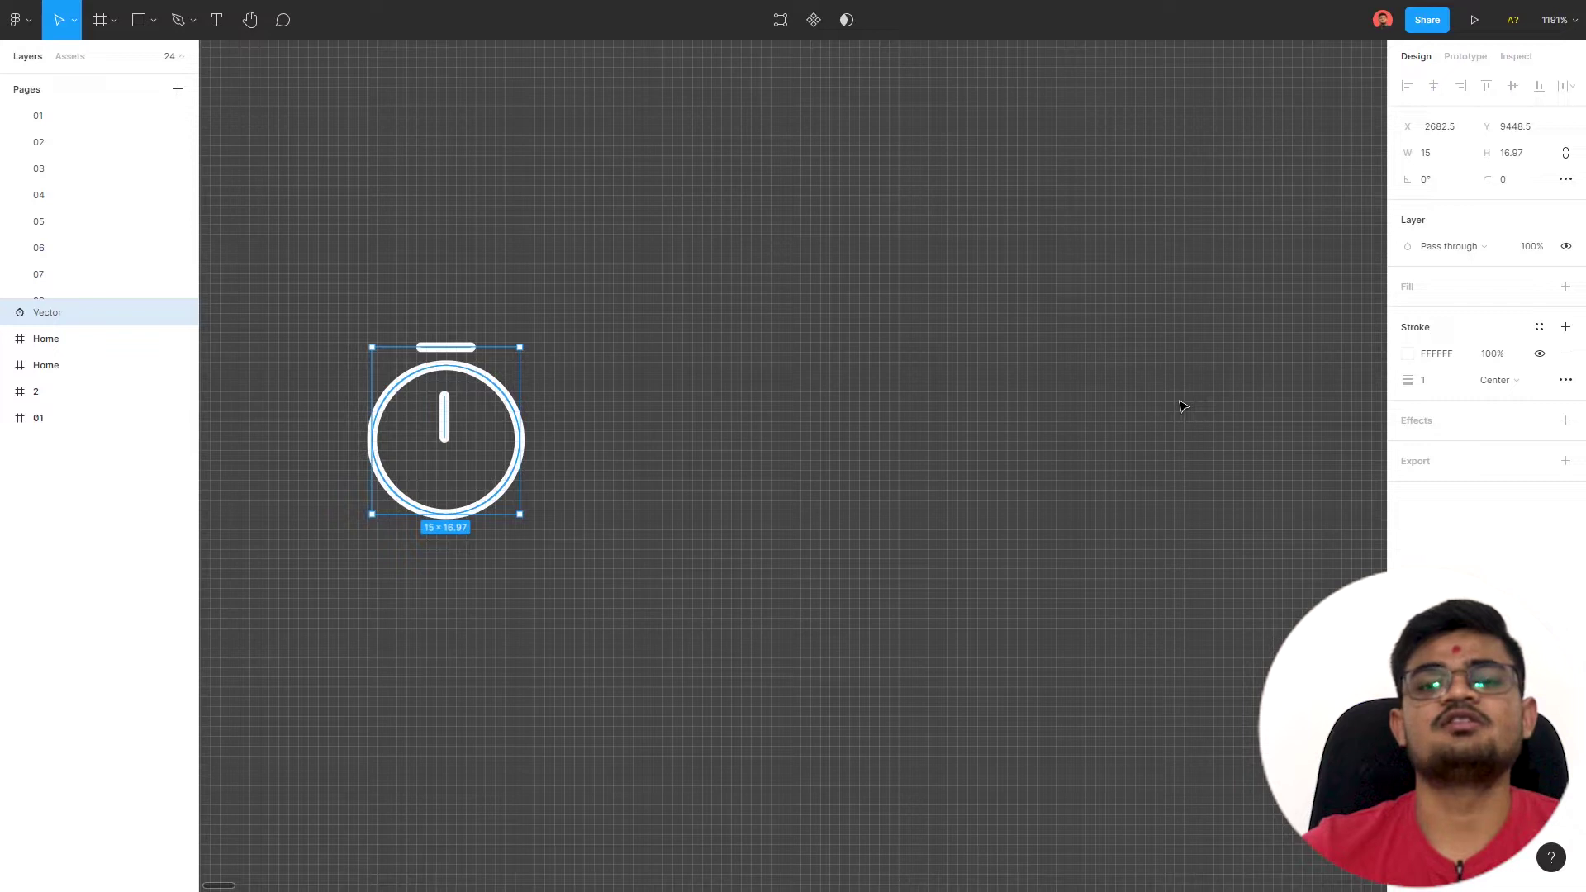
{"action": "left_click", "coordinate": [1183, 405]}
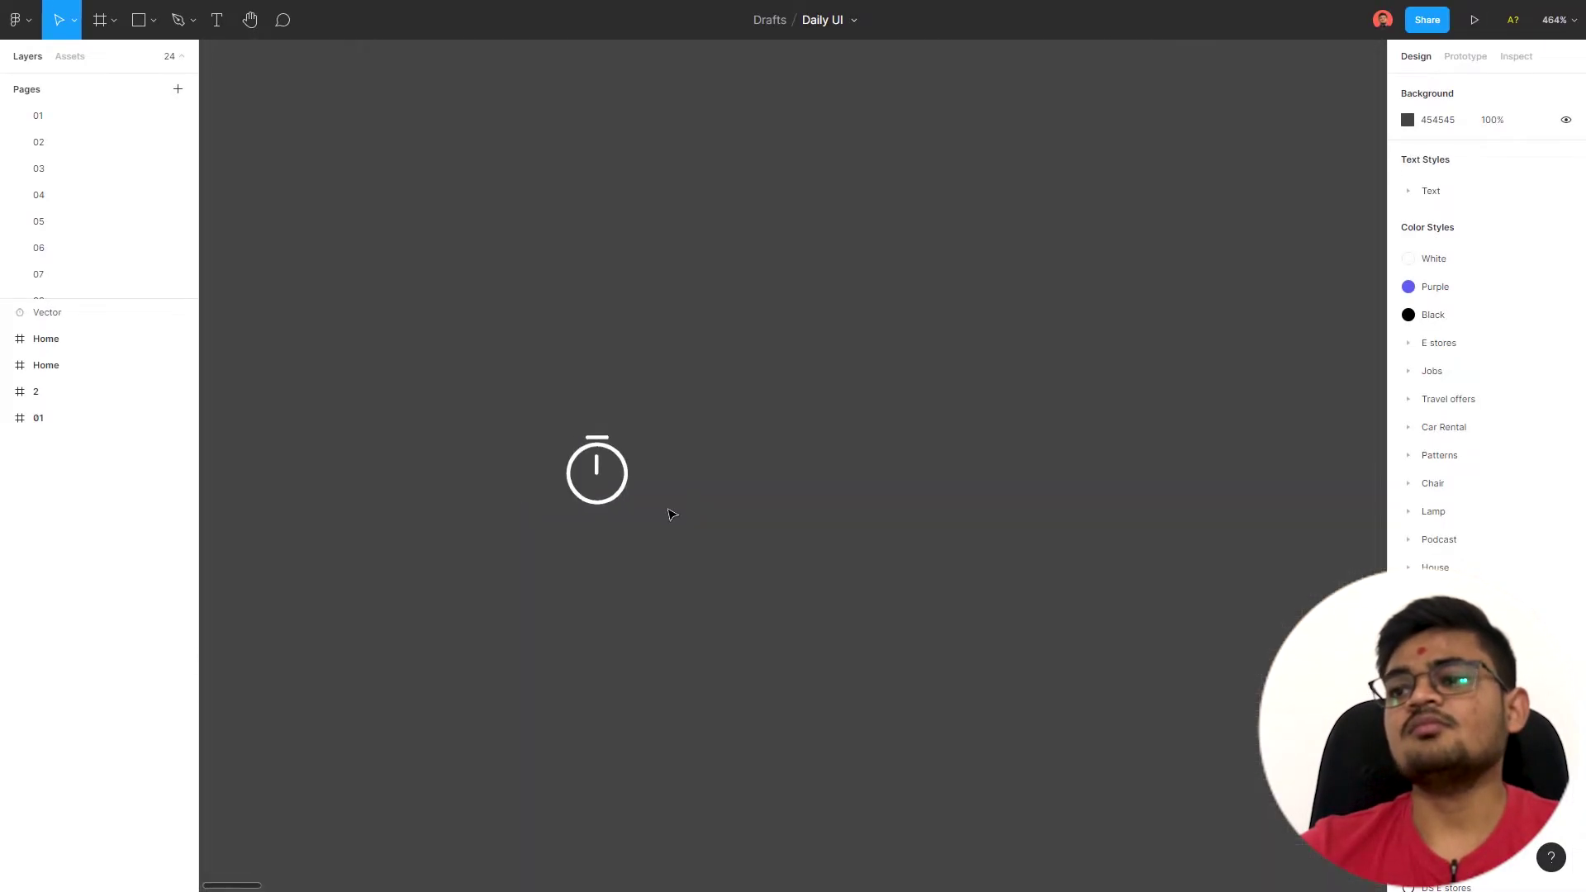
Step: Zoom out and marquee-select design frames 01 and 2
{"action": "scroll", "coordinate": [671, 515], "scroll_direction": "down", "scroll_amount": 10}
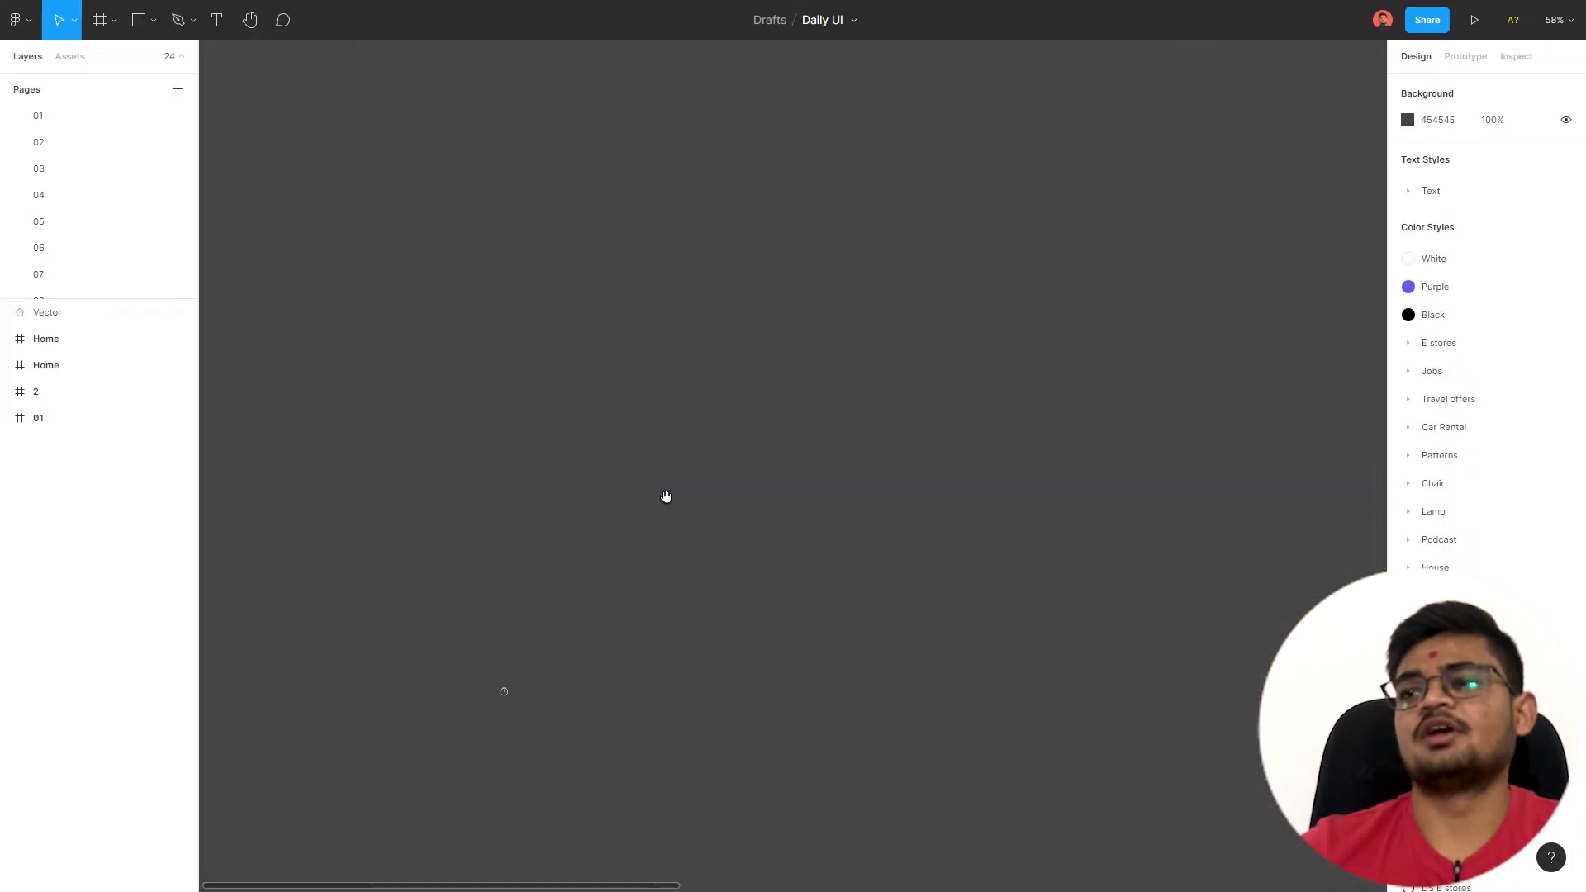
{"action": "scroll", "coordinate": [595, 471], "scroll_direction": "down", "scroll_amount": 10}
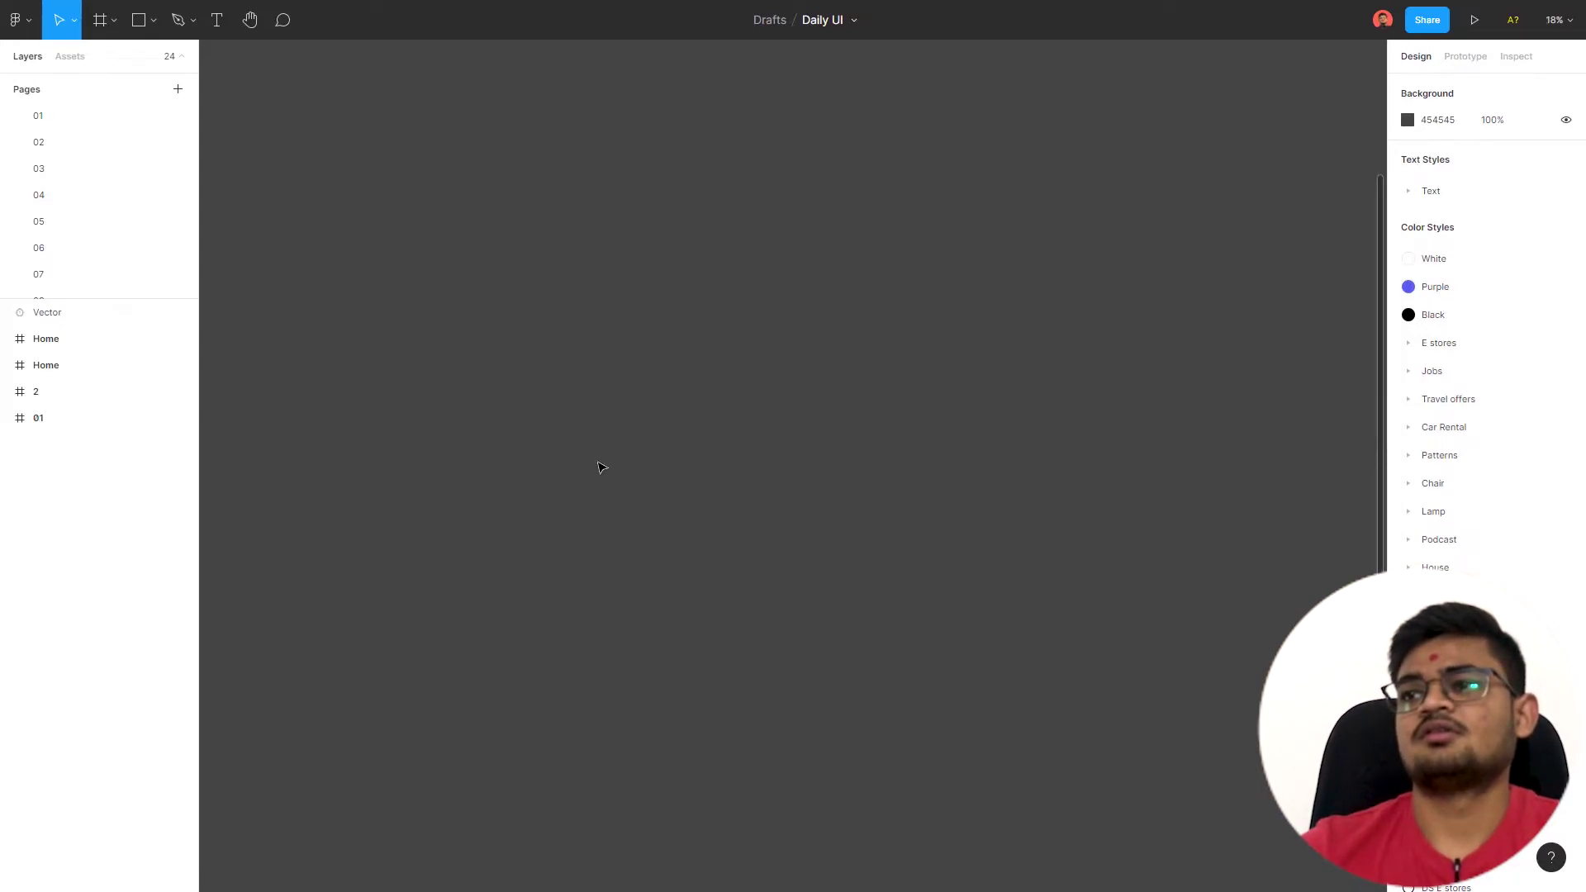
{"action": "scroll", "coordinate": [575, 327], "scroll_direction": "up", "scroll_amount": 10}
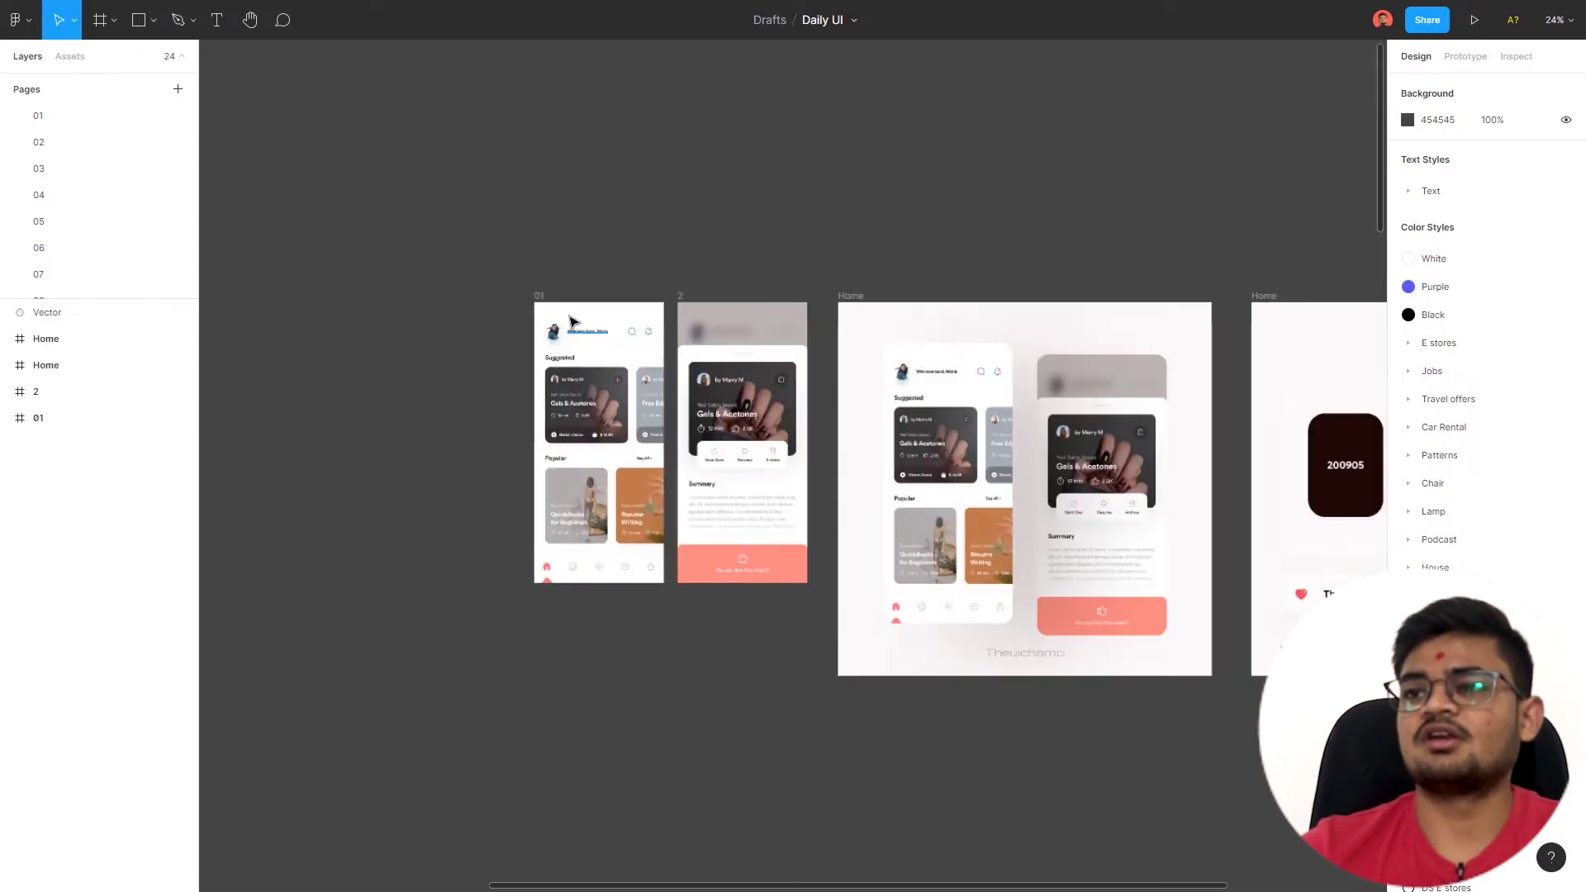
{"action": "left_click_drag", "start_coordinate": [514, 277], "coordinate": [813, 618]}
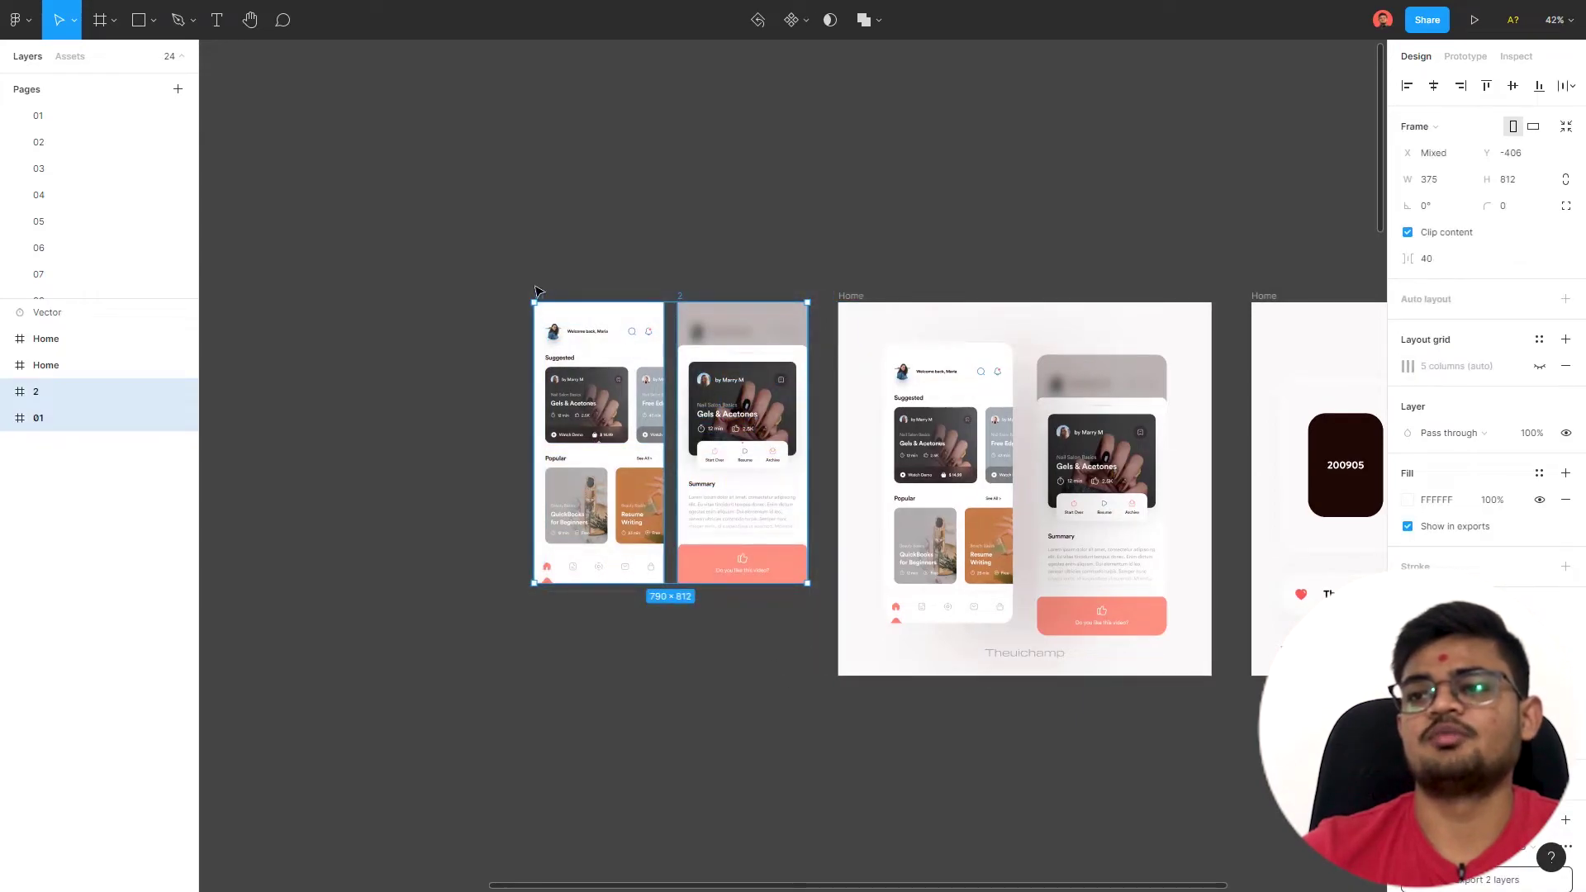
Step: Review Convertify's Sketch, XD and After Effects export options for the frames, then close it
{"action": "right_click", "coordinate": [538, 290]}
{"action": "mouse_move", "coordinate": [609, 389]}
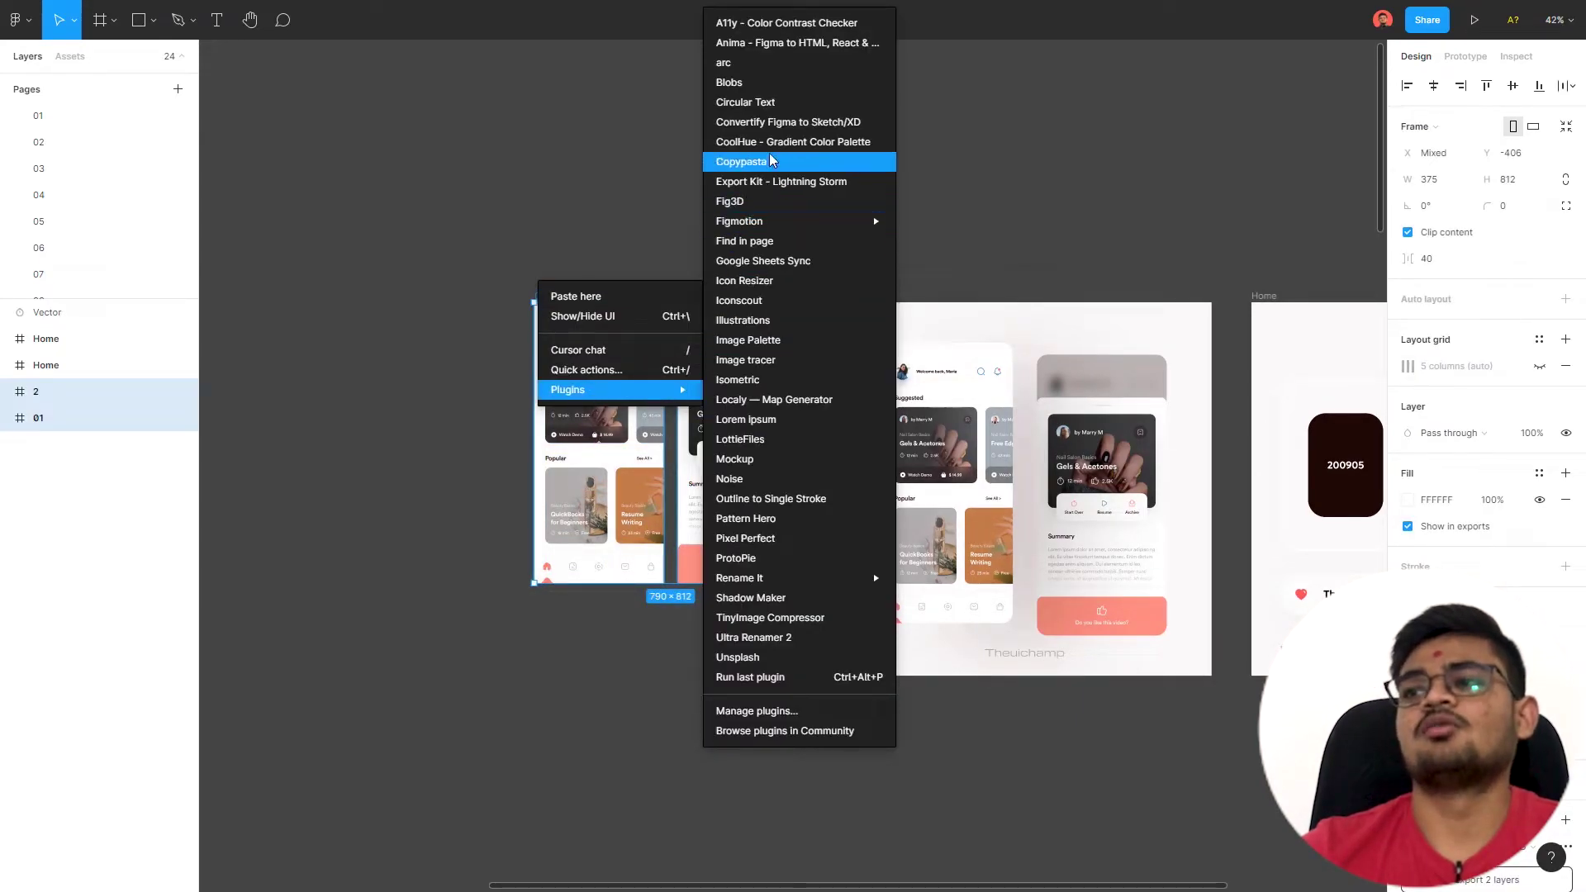
{"action": "left_click", "coordinate": [780, 124]}
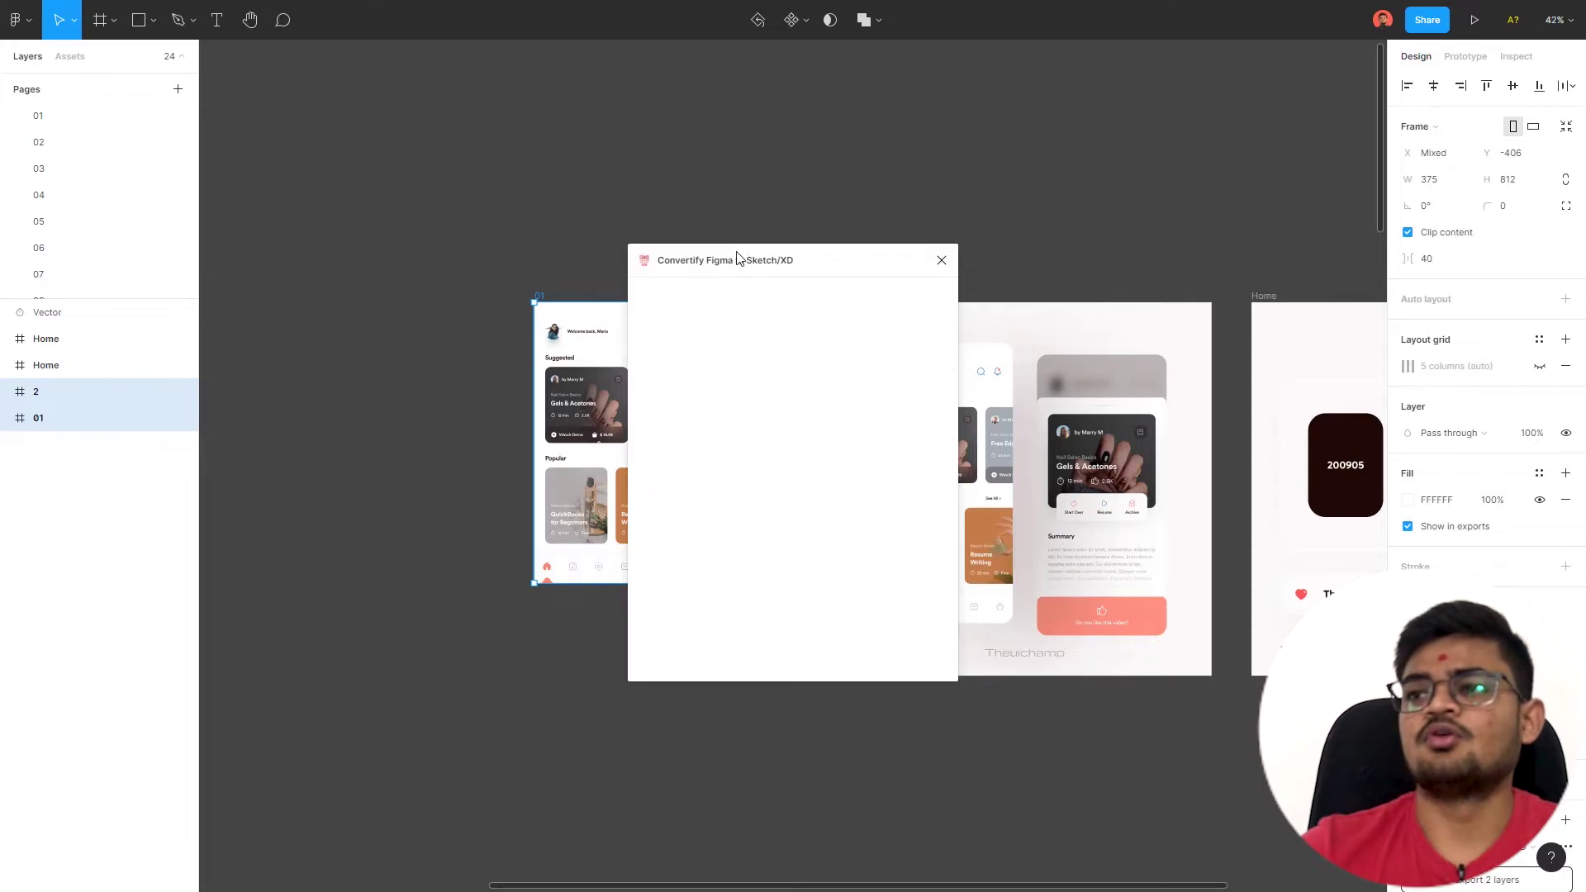
{"action": "left_click_drag", "start_coordinate": [737, 257], "coordinate": [598, 248]}
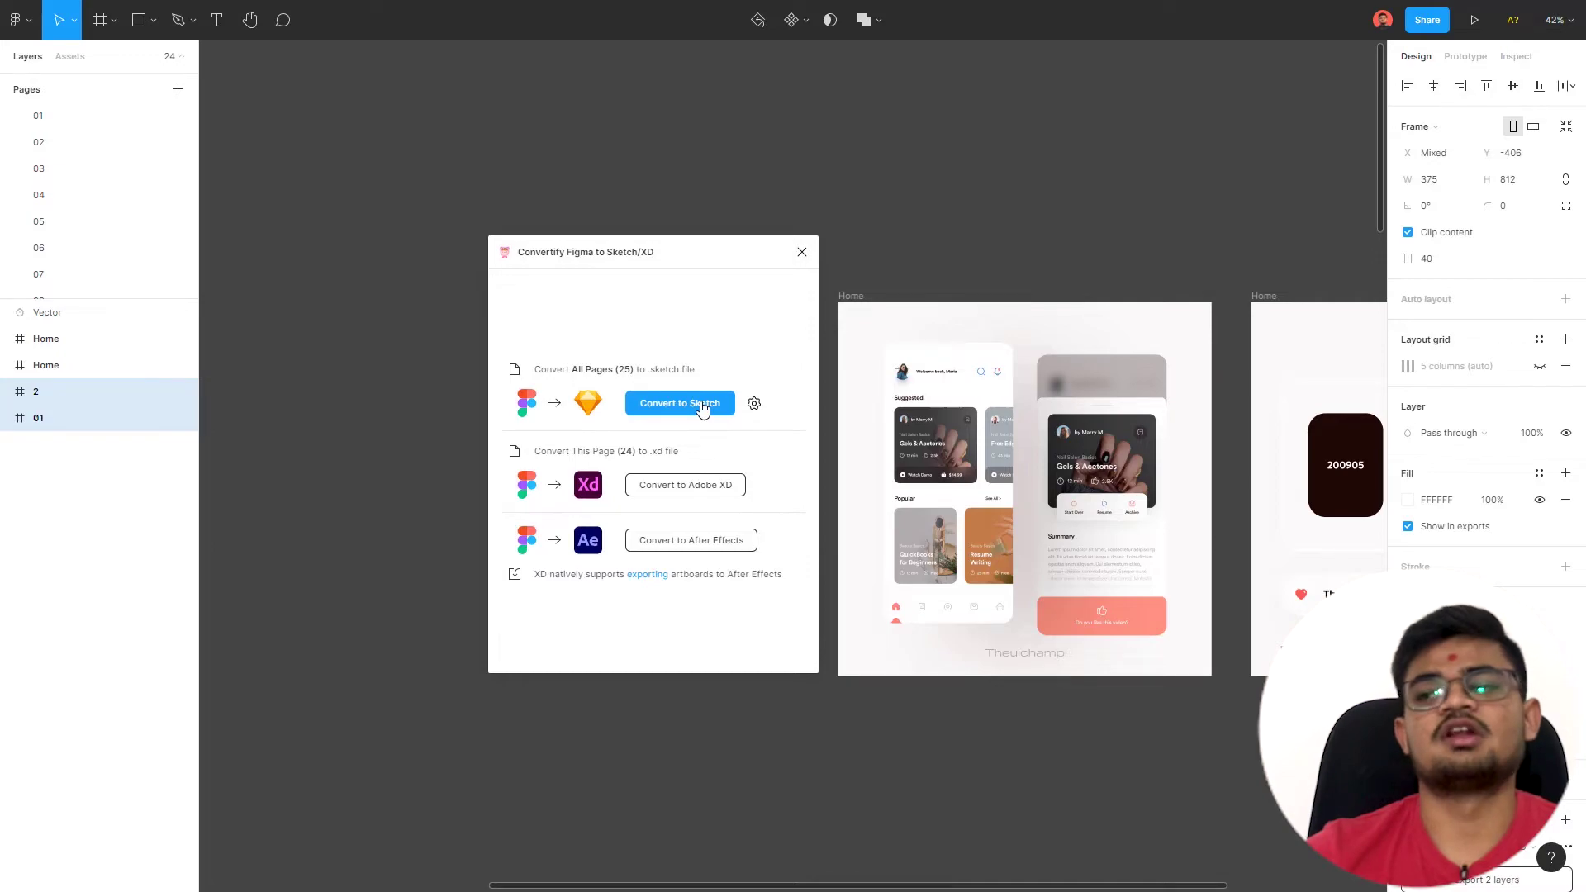
{"action": "left_click", "coordinate": [802, 252]}
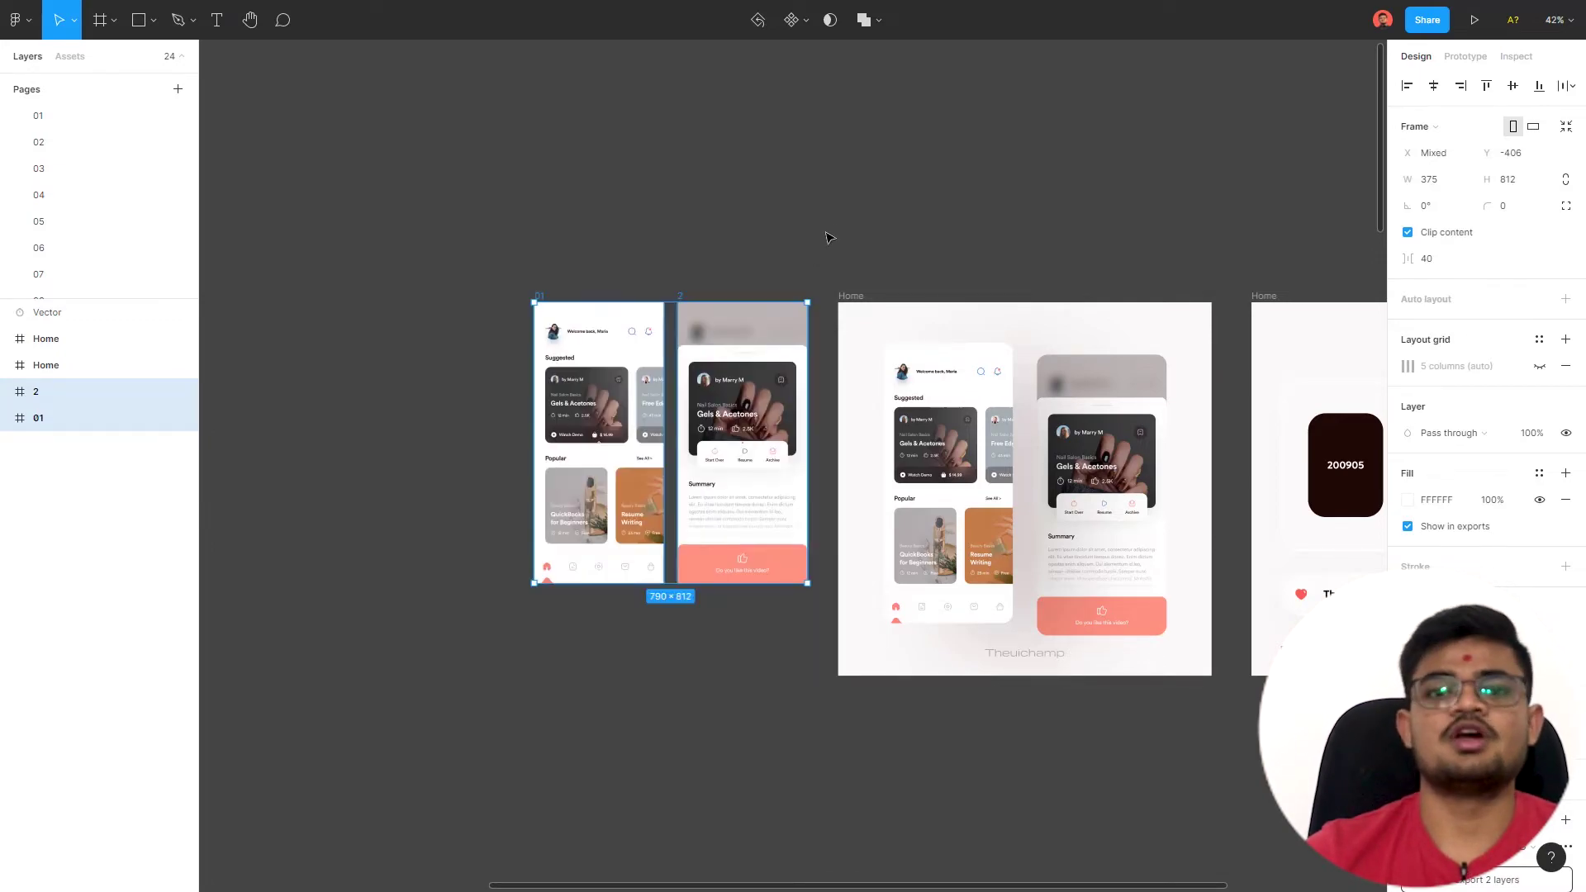
{"action": "left_click", "coordinate": [833, 223]}
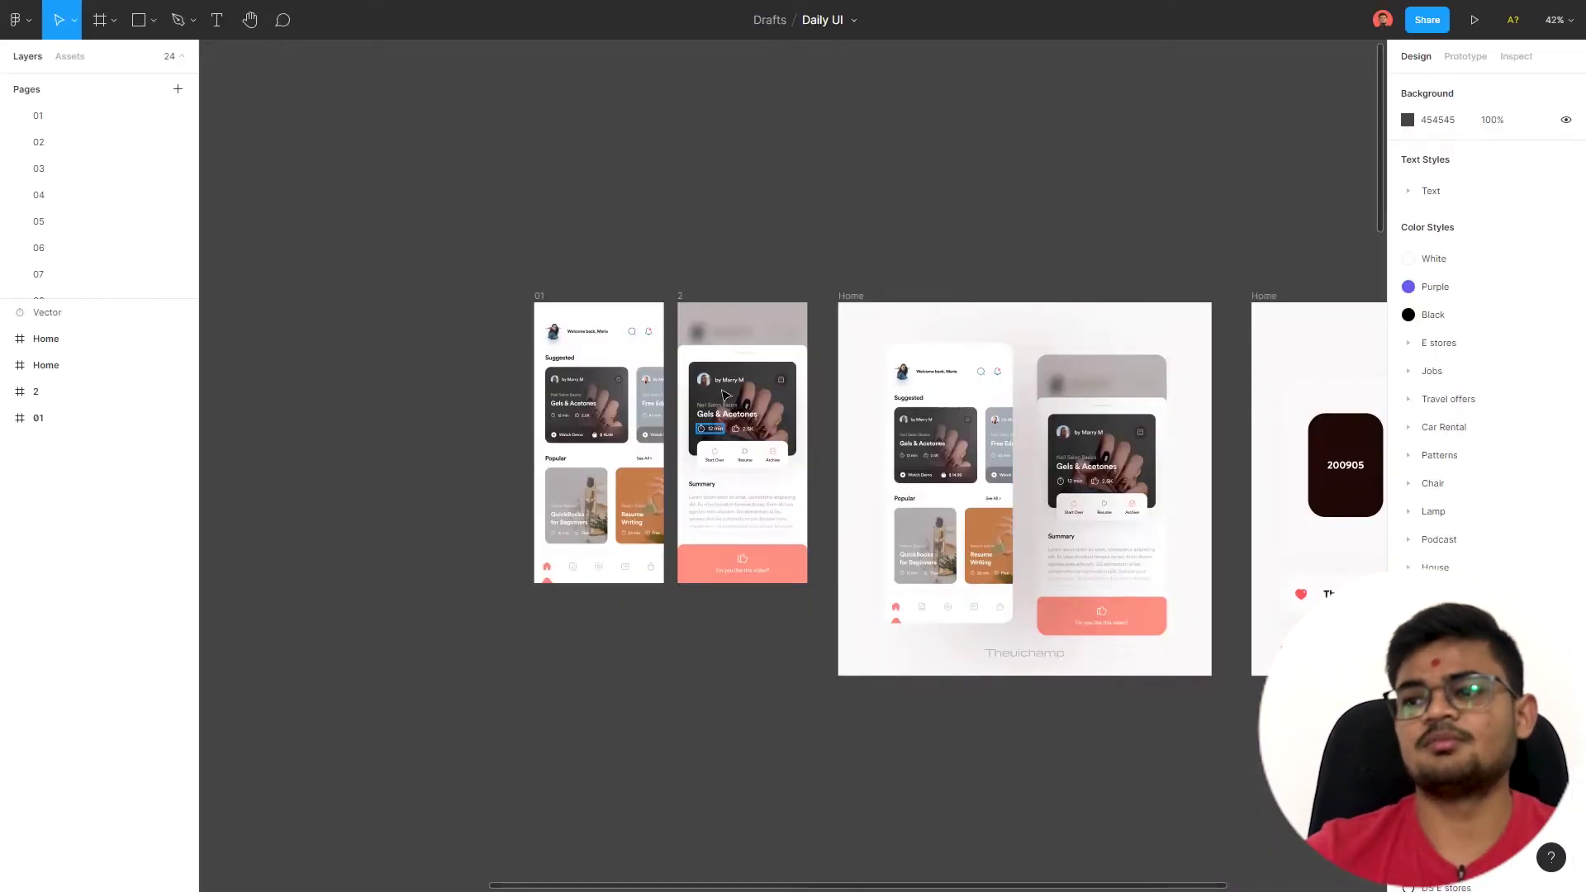
Step: Pan to empty canvas space and launch the Blobs plugin
{"action": "scroll", "coordinate": [729, 555], "scroll_direction": "down", "scroll_amount": 5}
{"action": "left_click_drag", "start_coordinate": [730, 556], "coordinate": [826, 442]}
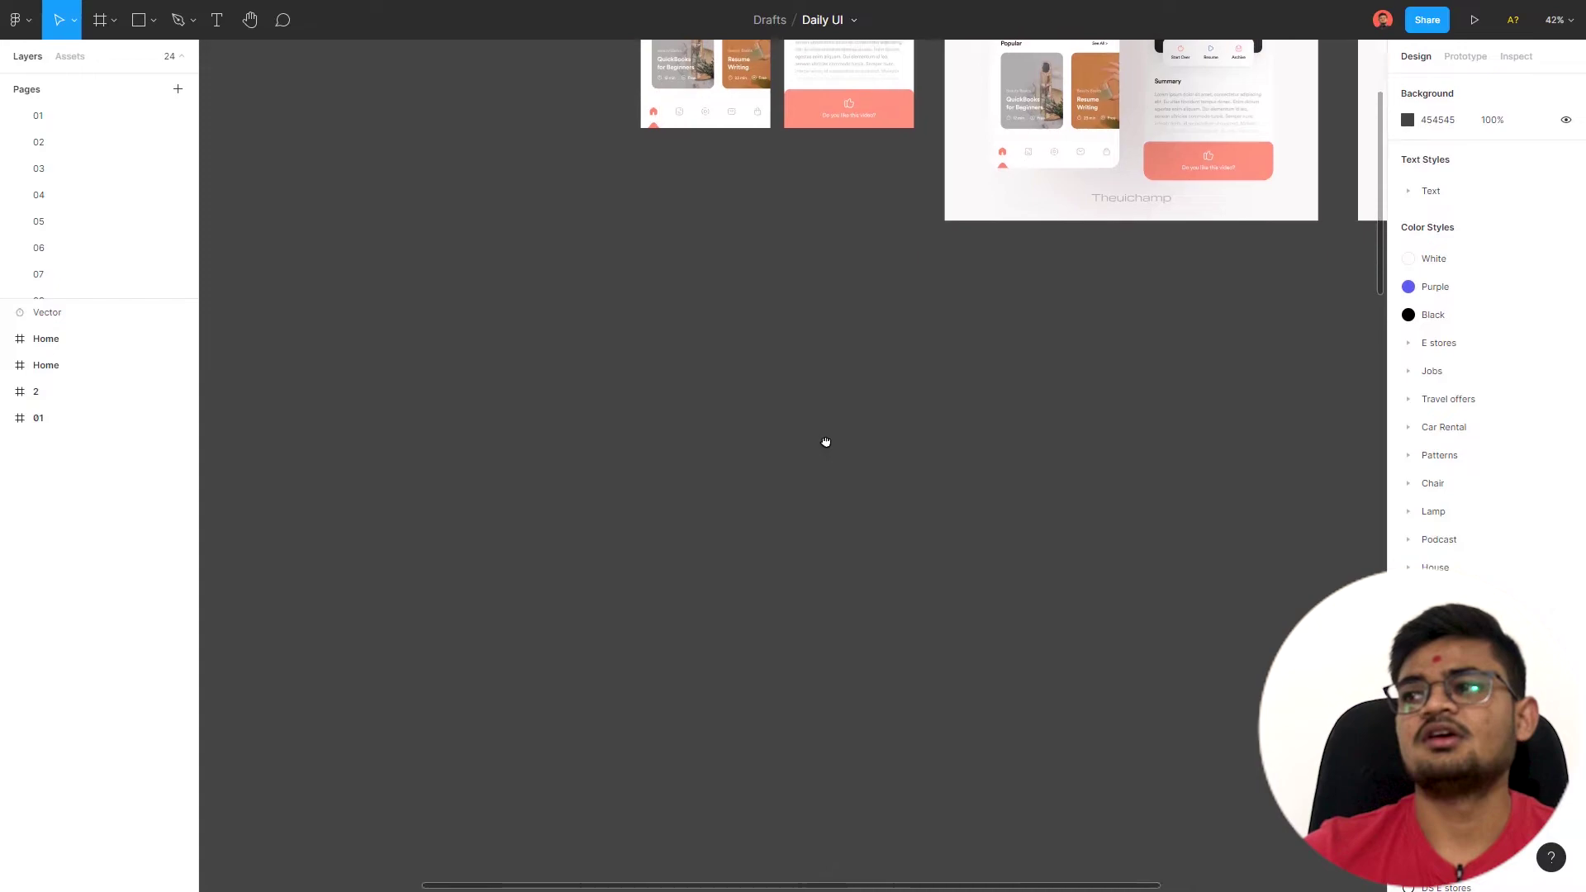
{"action": "scroll", "coordinate": [725, 488], "scroll_direction": "down", "scroll_amount": 5}
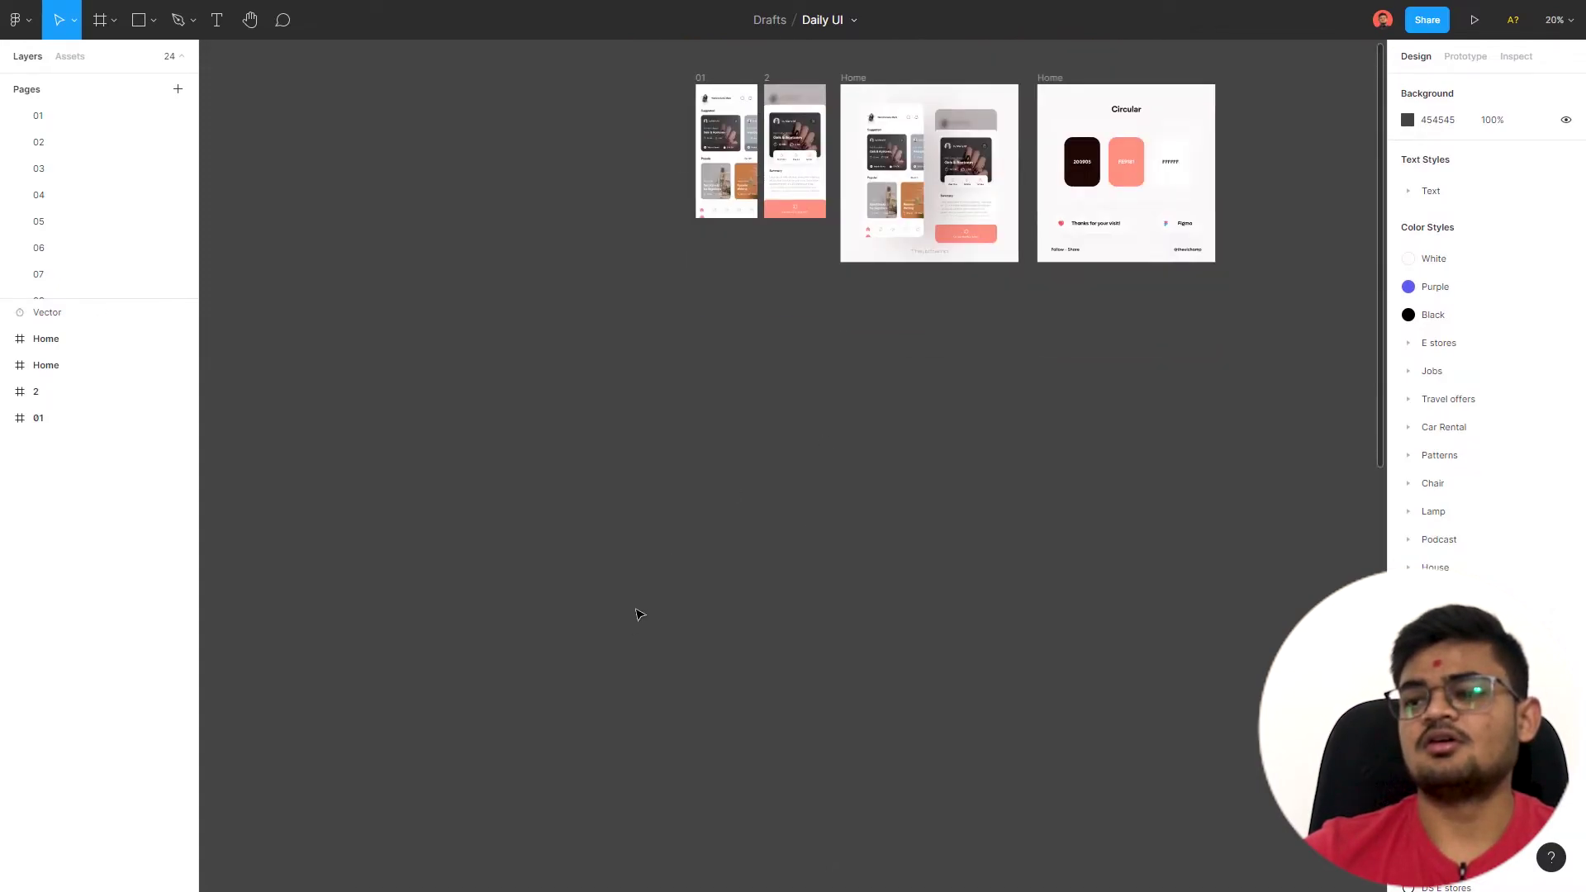
{"action": "scroll", "coordinate": [641, 614], "scroll_direction": "up", "scroll_amount": 2}
{"action": "right_click", "coordinate": [665, 538]}
{"action": "mouse_move", "coordinate": [737, 642]}
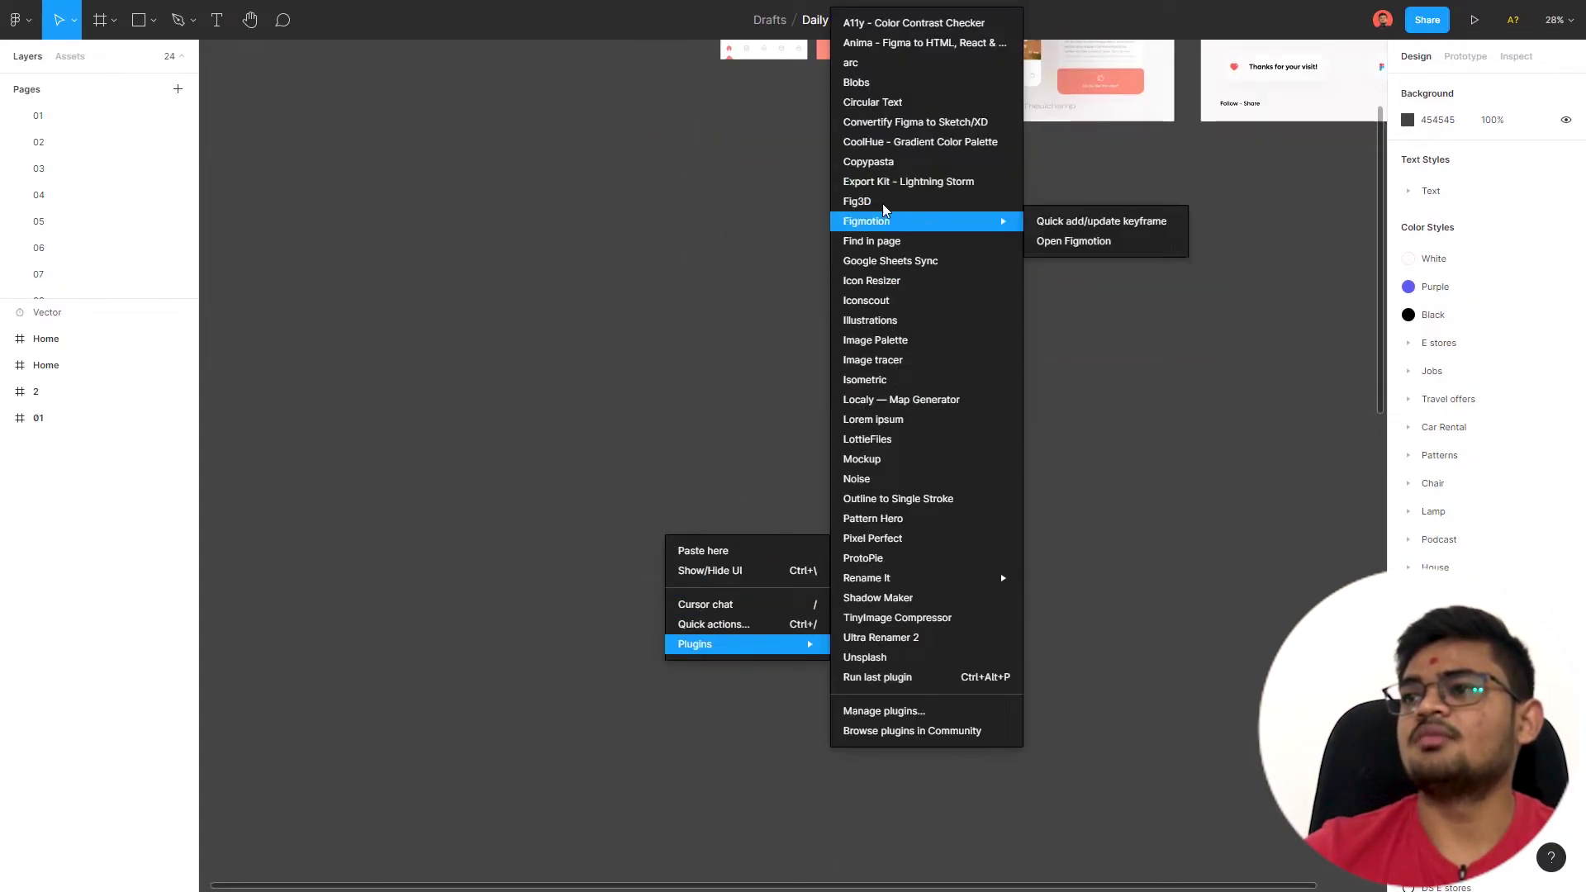
{"action": "left_click", "coordinate": [860, 82]}
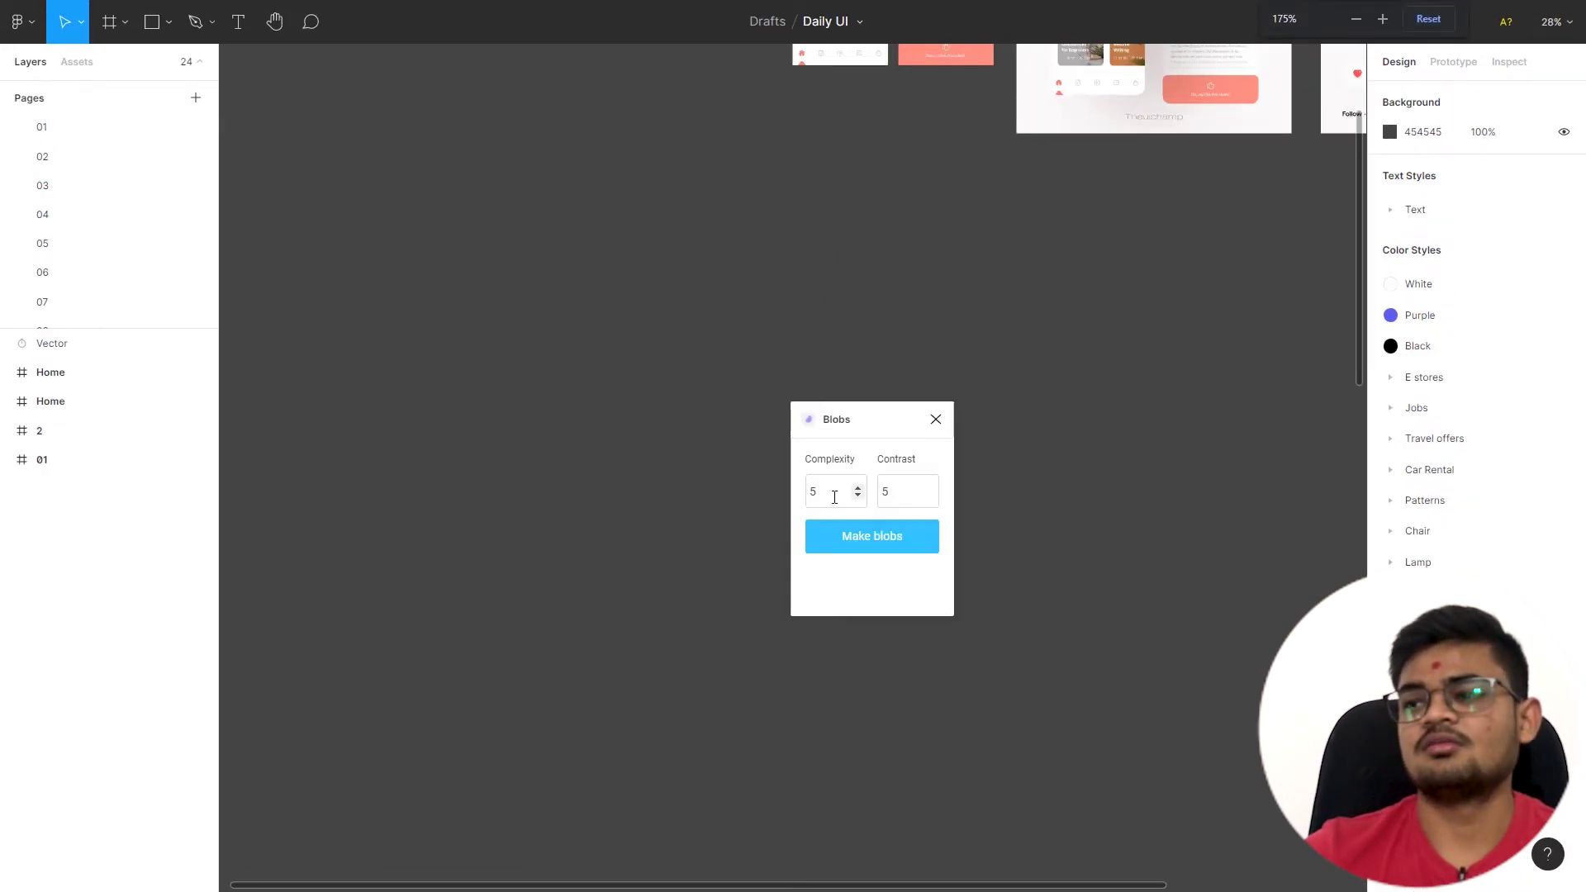
Step: Keep Complexity and Contrast at 5 and make a grey blob
{"action": "scroll", "coordinate": [727, 460], "scroll_direction": "down", "scroll_amount": 2}
{"action": "scroll", "coordinate": [727, 461], "scroll_direction": "down", "scroll_amount": 1}
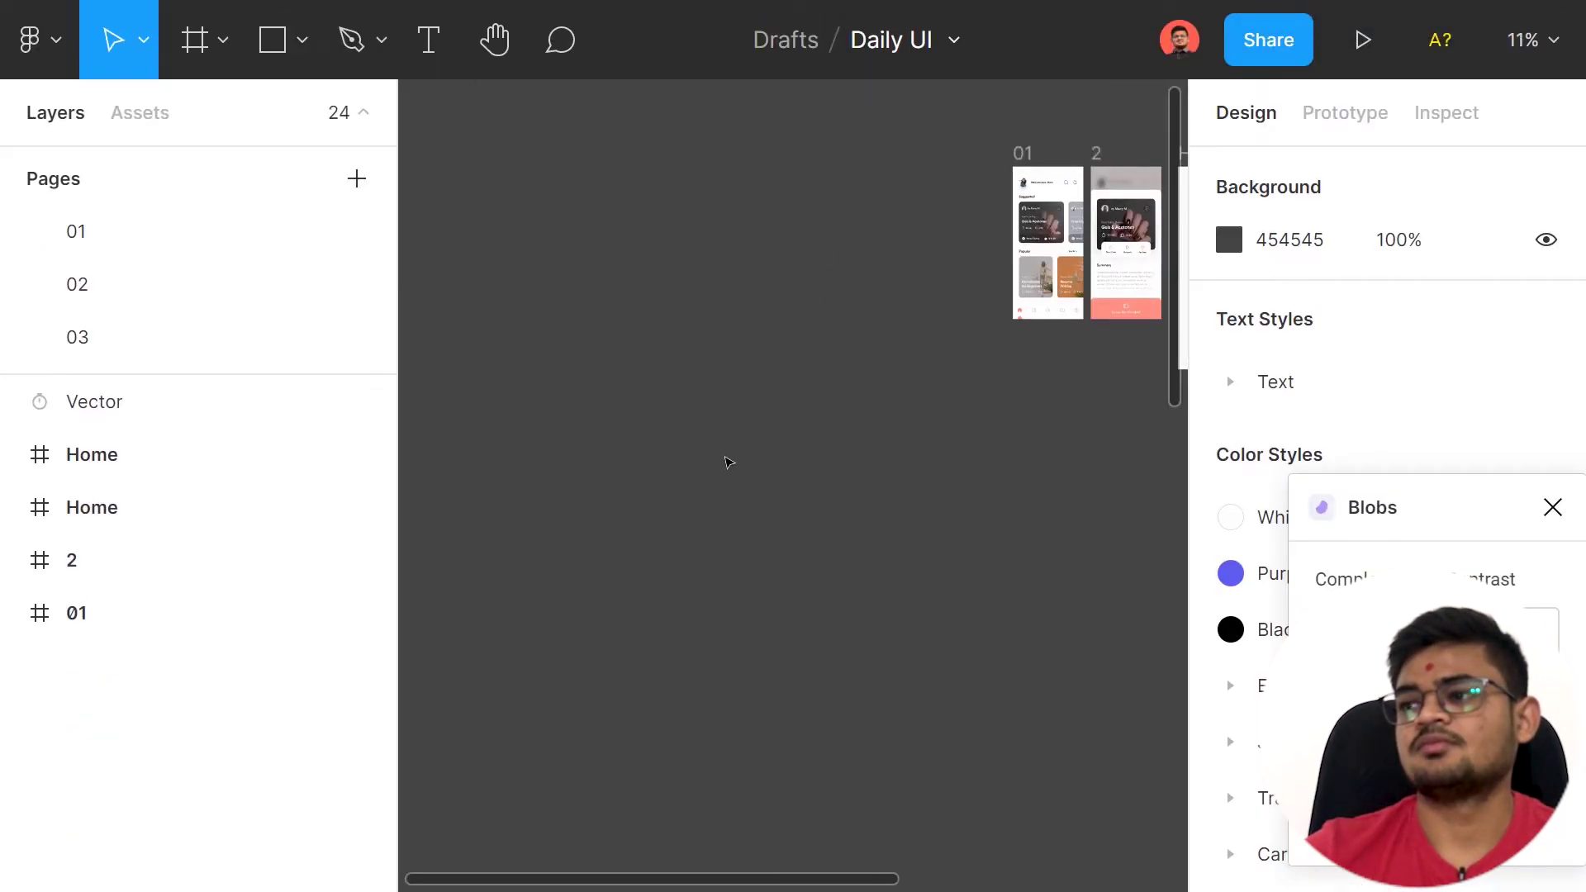
{"action": "scroll", "coordinate": [727, 461], "scroll_direction": "down", "scroll_amount": 2}
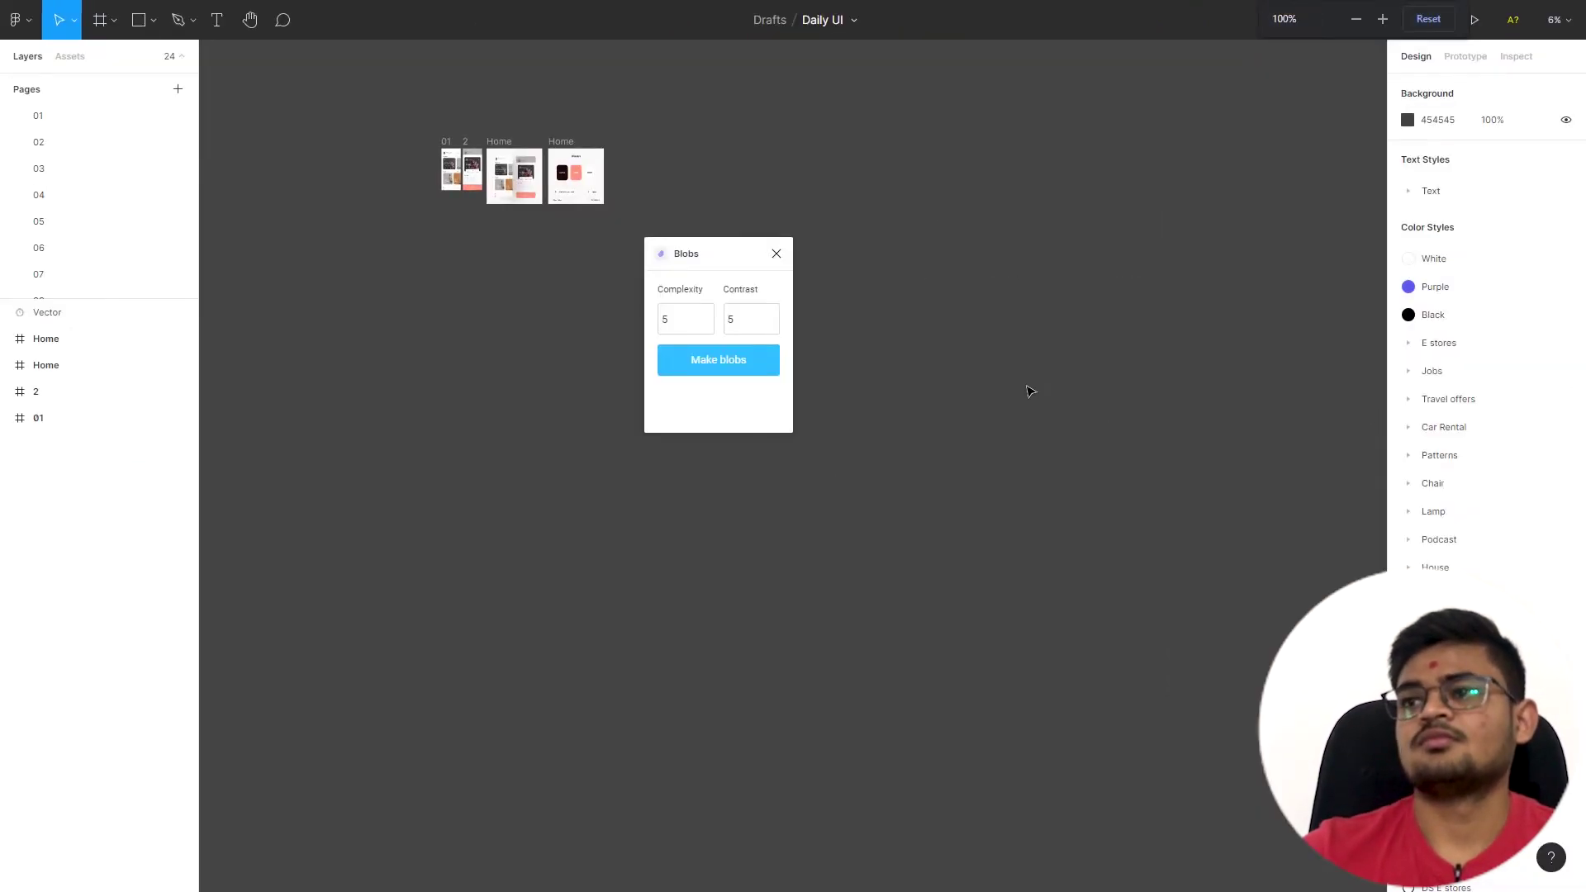
{"action": "left_click_drag", "start_coordinate": [735, 259], "coordinate": [653, 346]}
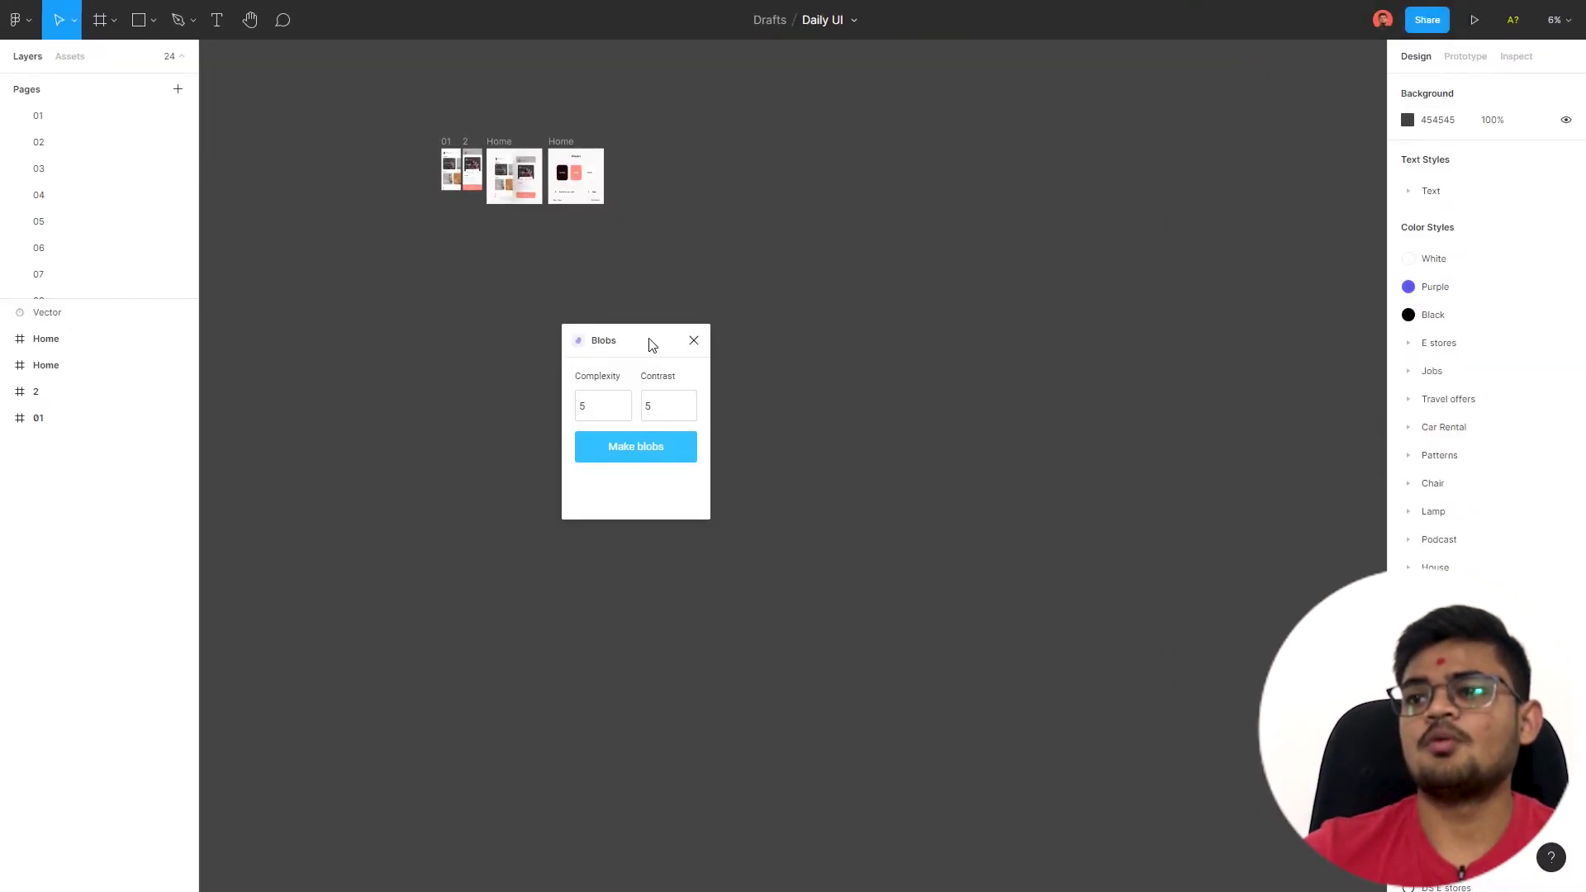
{"action": "left_click", "coordinate": [604, 401]}
{"action": "left_click", "coordinate": [670, 413]}
{"action": "left_click", "coordinate": [591, 401]}
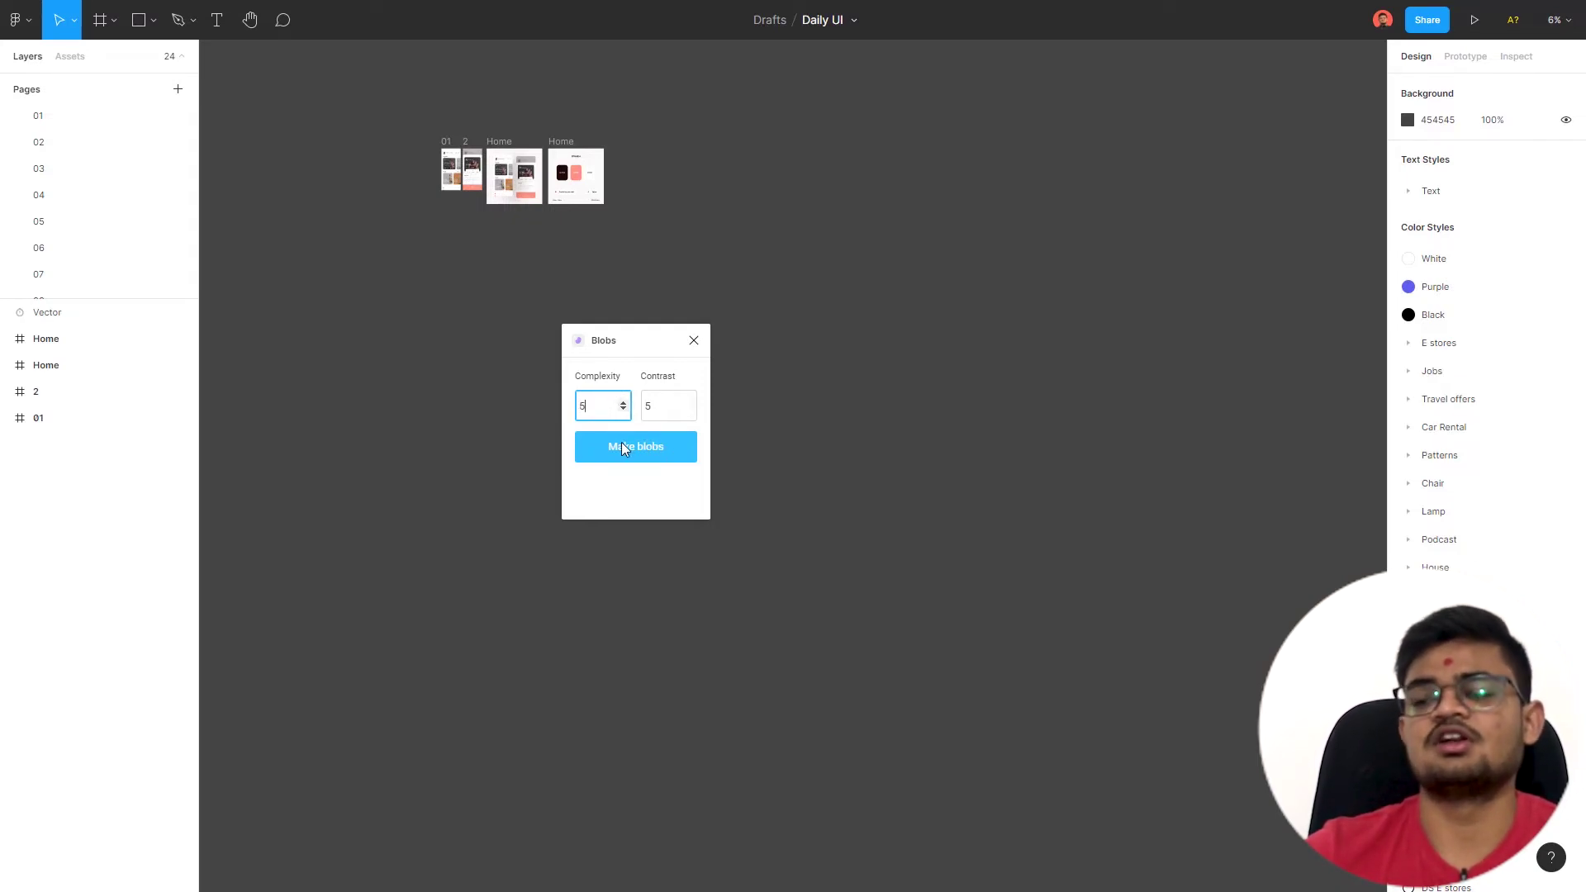
{"action": "left_click", "coordinate": [670, 438]}
{"action": "scroll", "coordinate": [822, 471], "scroll_direction": "up", "scroll_amount": 5}
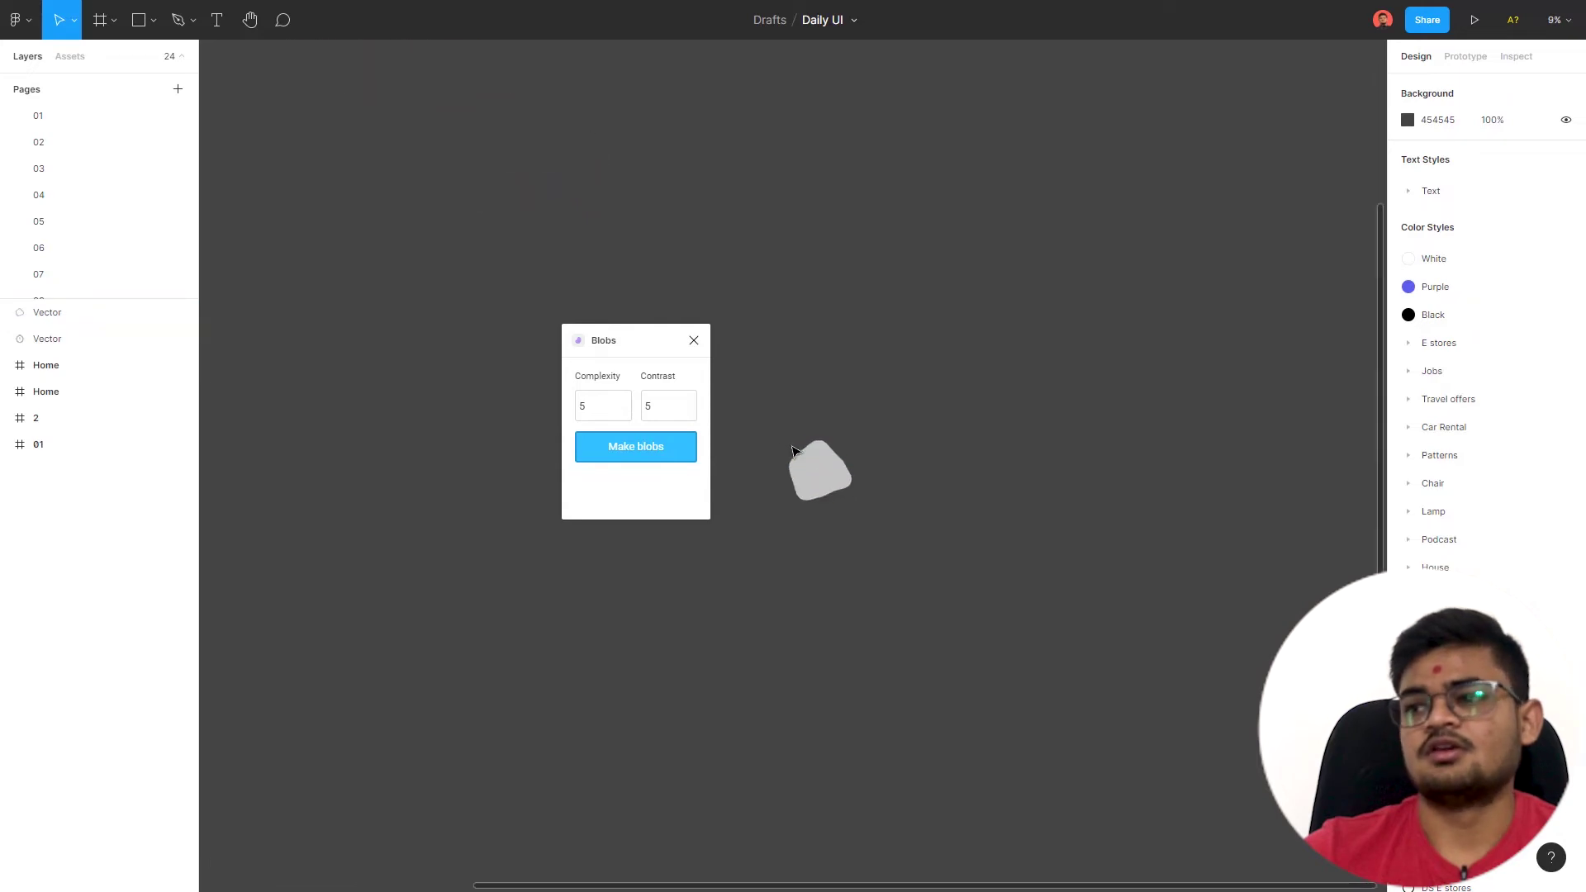
Step: Switch the blob's fill to a linear gradient and make the first stop orange
{"action": "left_click_drag", "start_coordinate": [776, 404], "coordinate": [902, 568]}
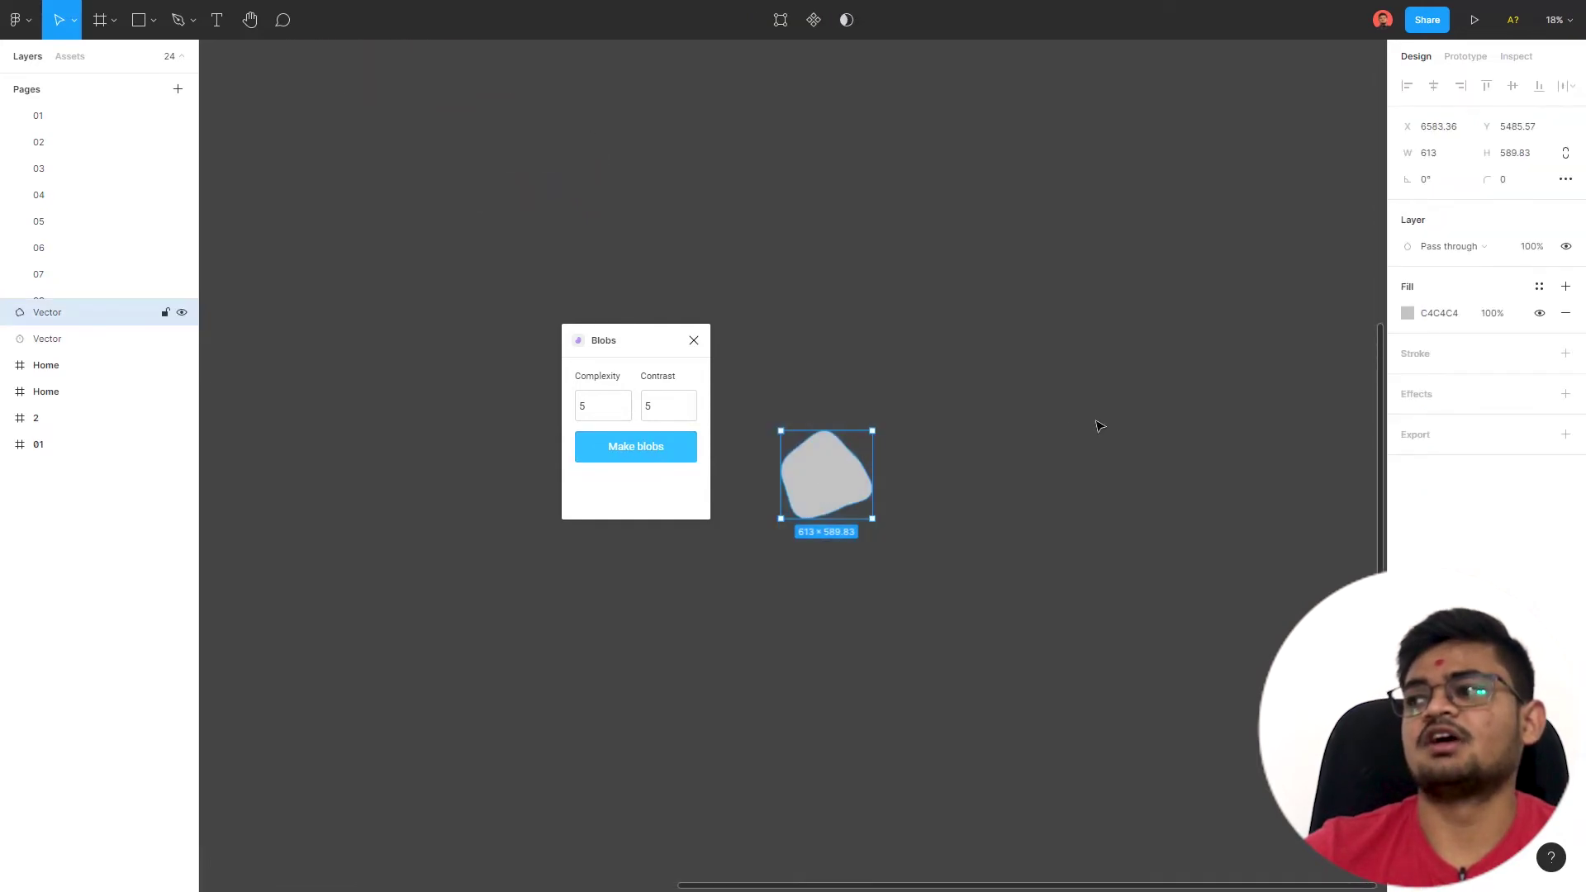
{"action": "left_click", "coordinate": [1407, 313]}
{"action": "left_click", "coordinate": [1236, 318]}
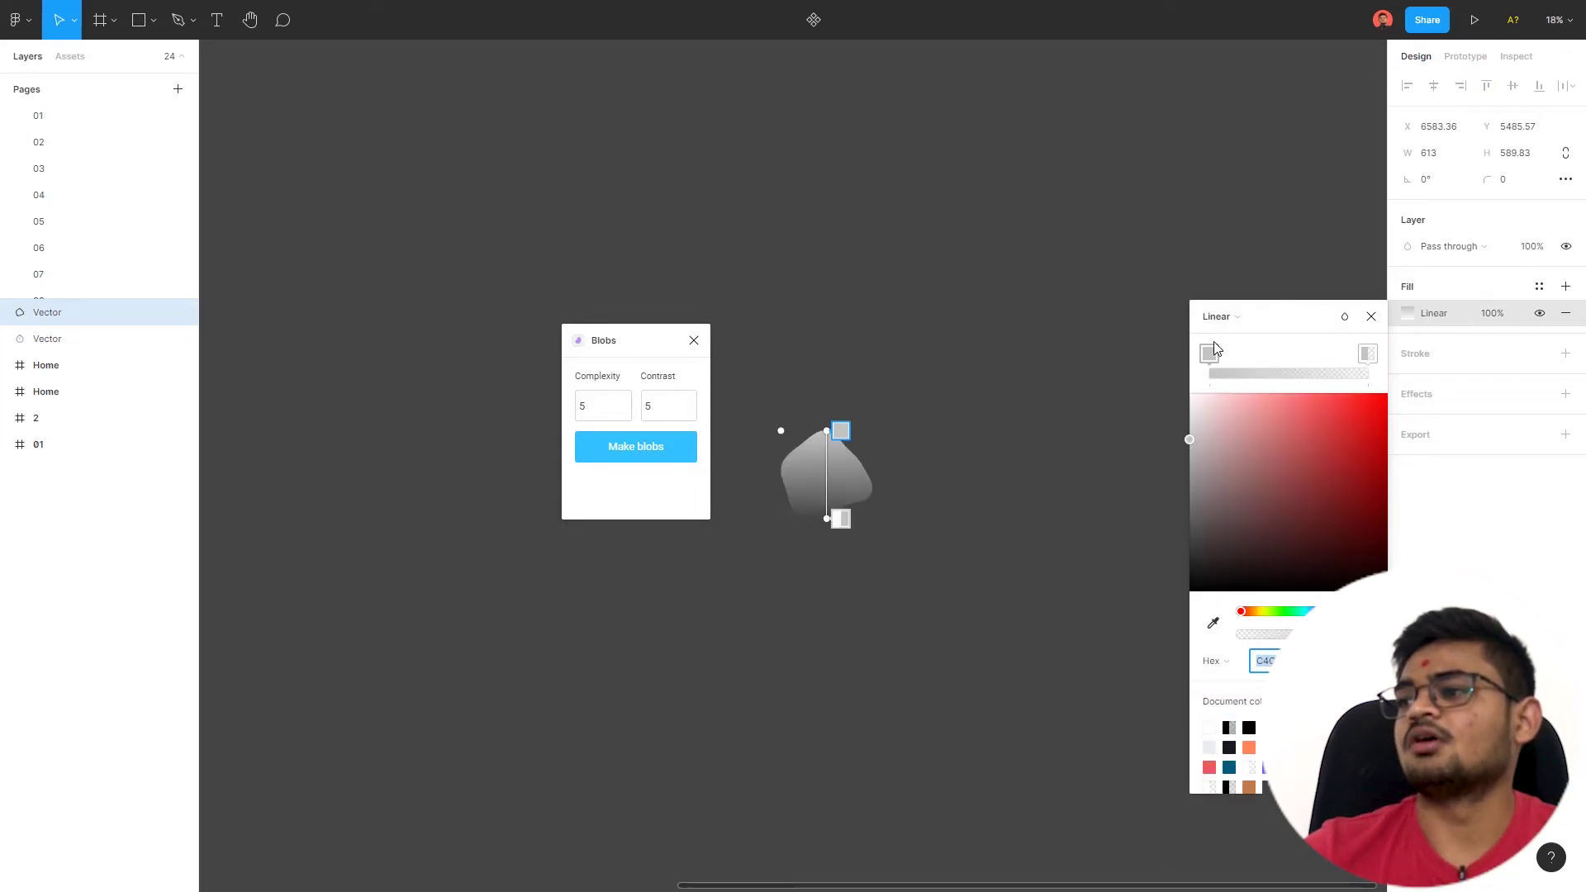
{"action": "left_click", "coordinate": [1213, 354]}
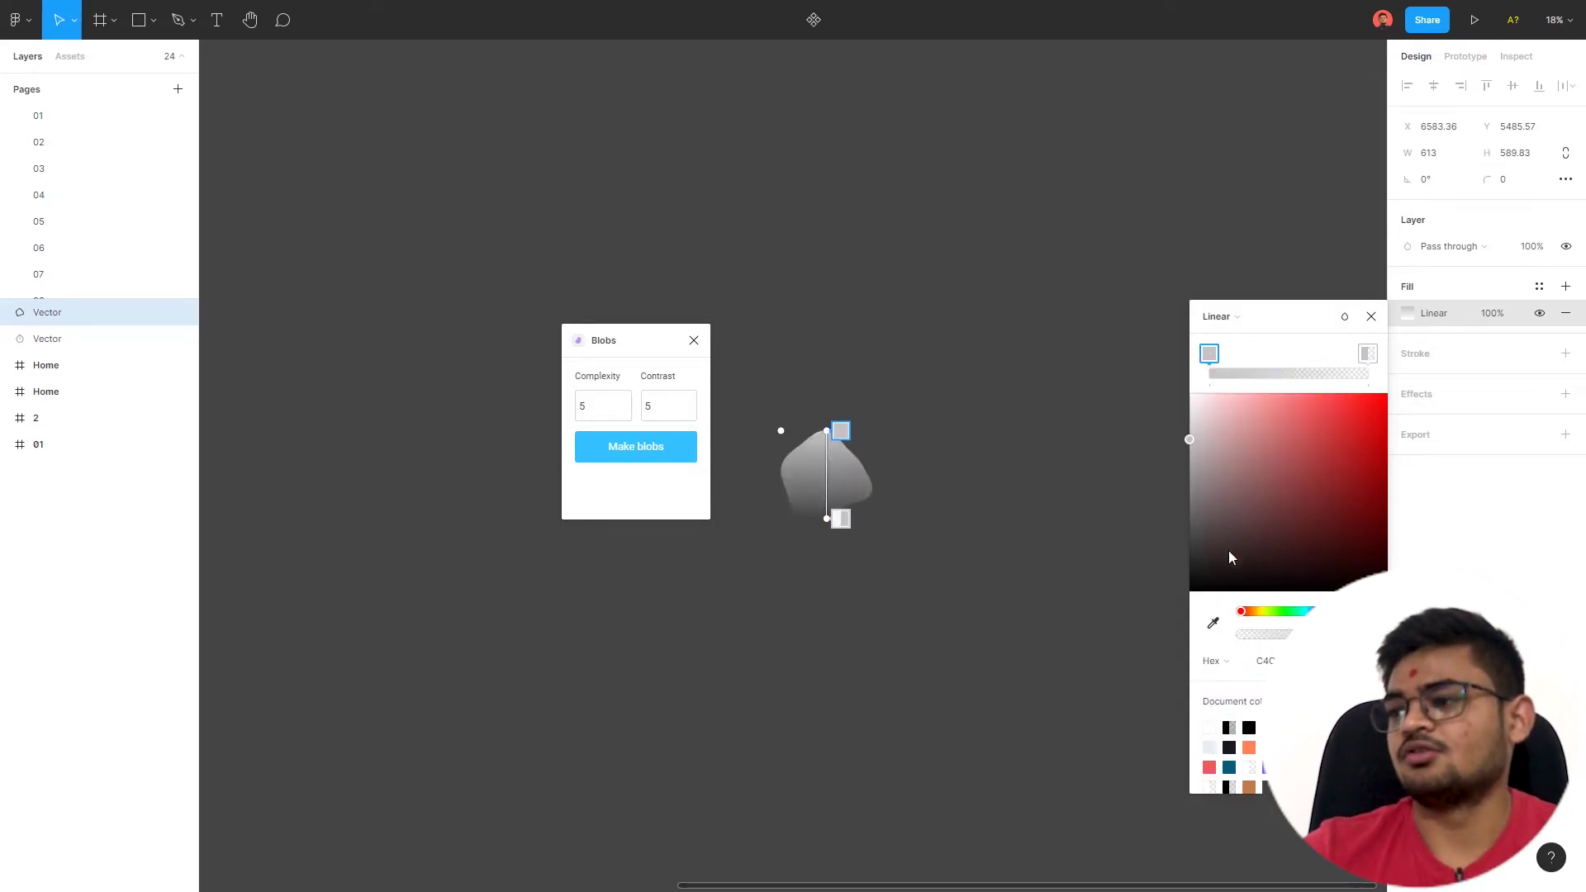
{"action": "left_click", "coordinate": [1294, 613]}
{"action": "left_click_drag", "start_coordinate": [1293, 613], "coordinate": [1309, 612]}
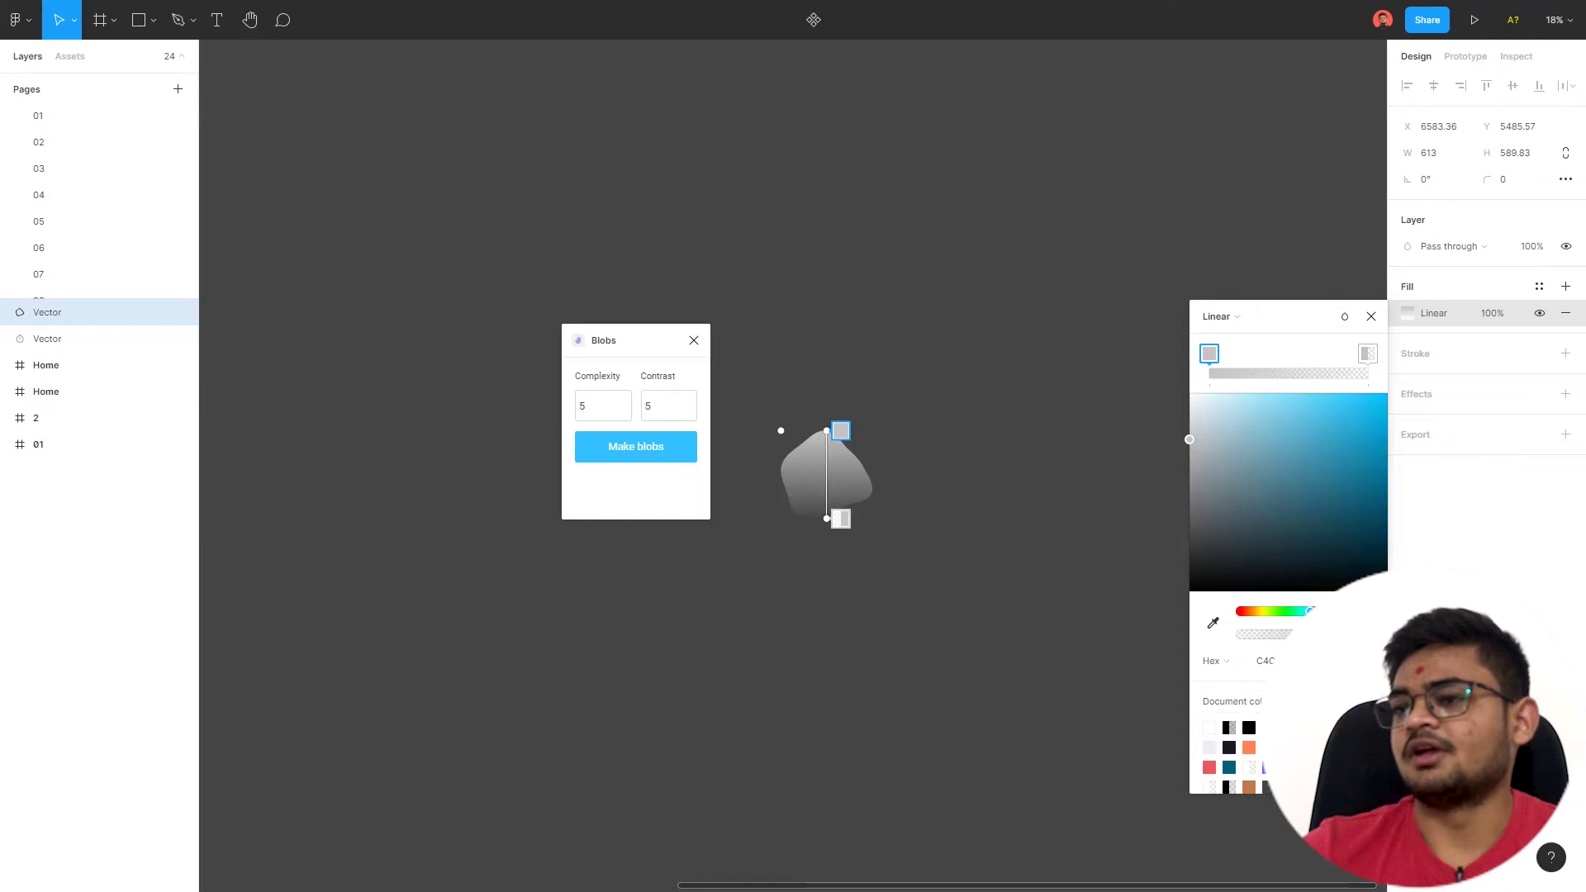
{"action": "key", "text": "ctrl+v"}
Step: Set the second gradient stop to a lighter amber orange and close the picker
{"action": "left_click", "coordinate": [1371, 354]}
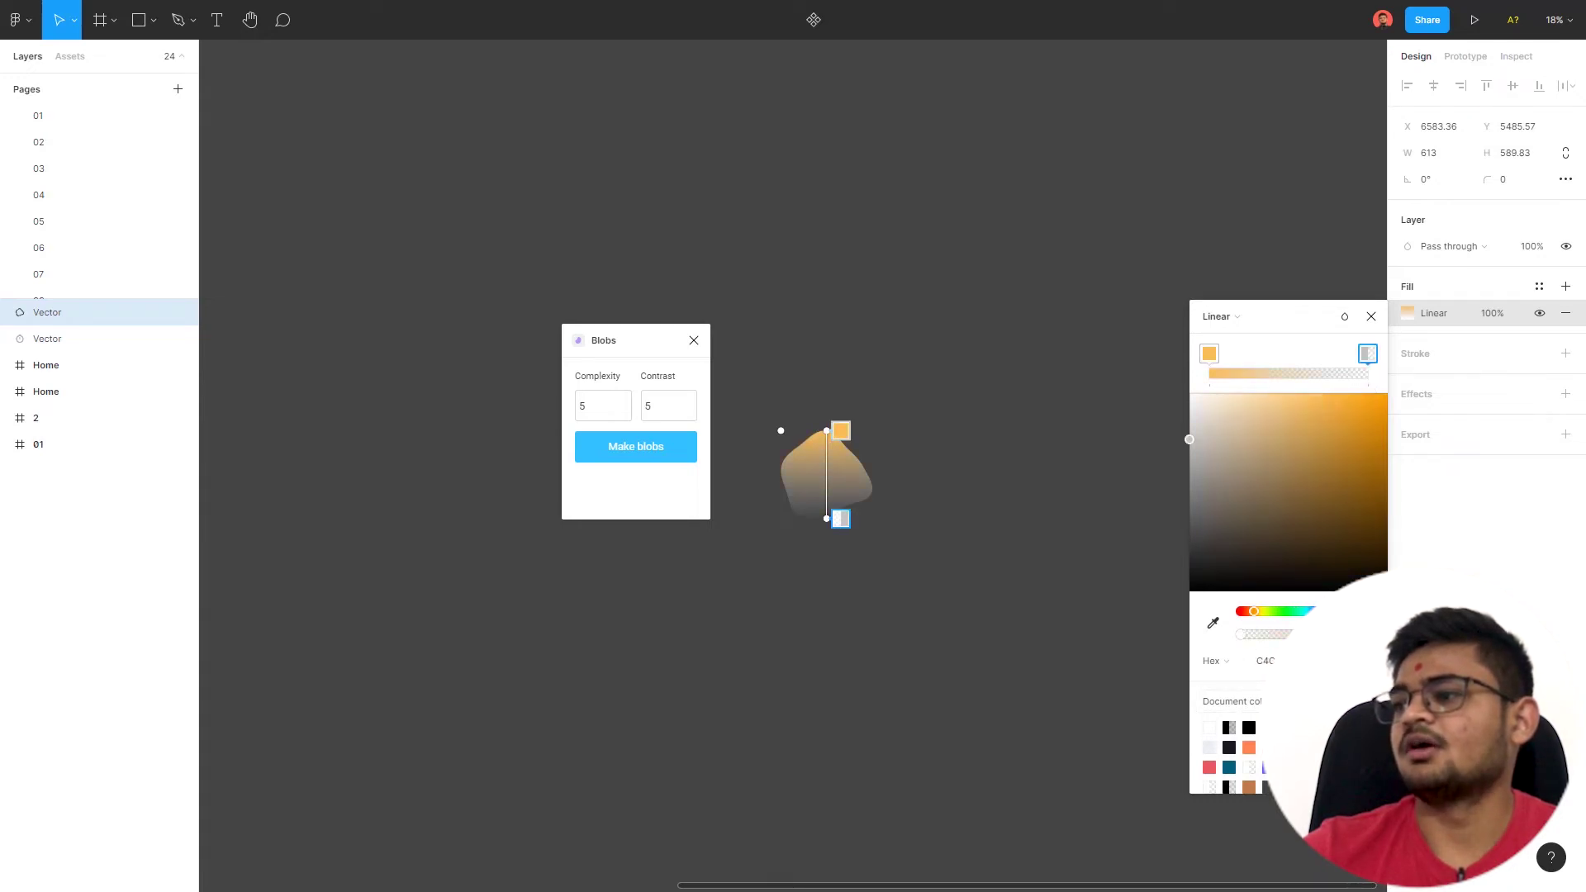
{"action": "left_click_drag", "start_coordinate": [1330, 530], "coordinate": [1320, 419]}
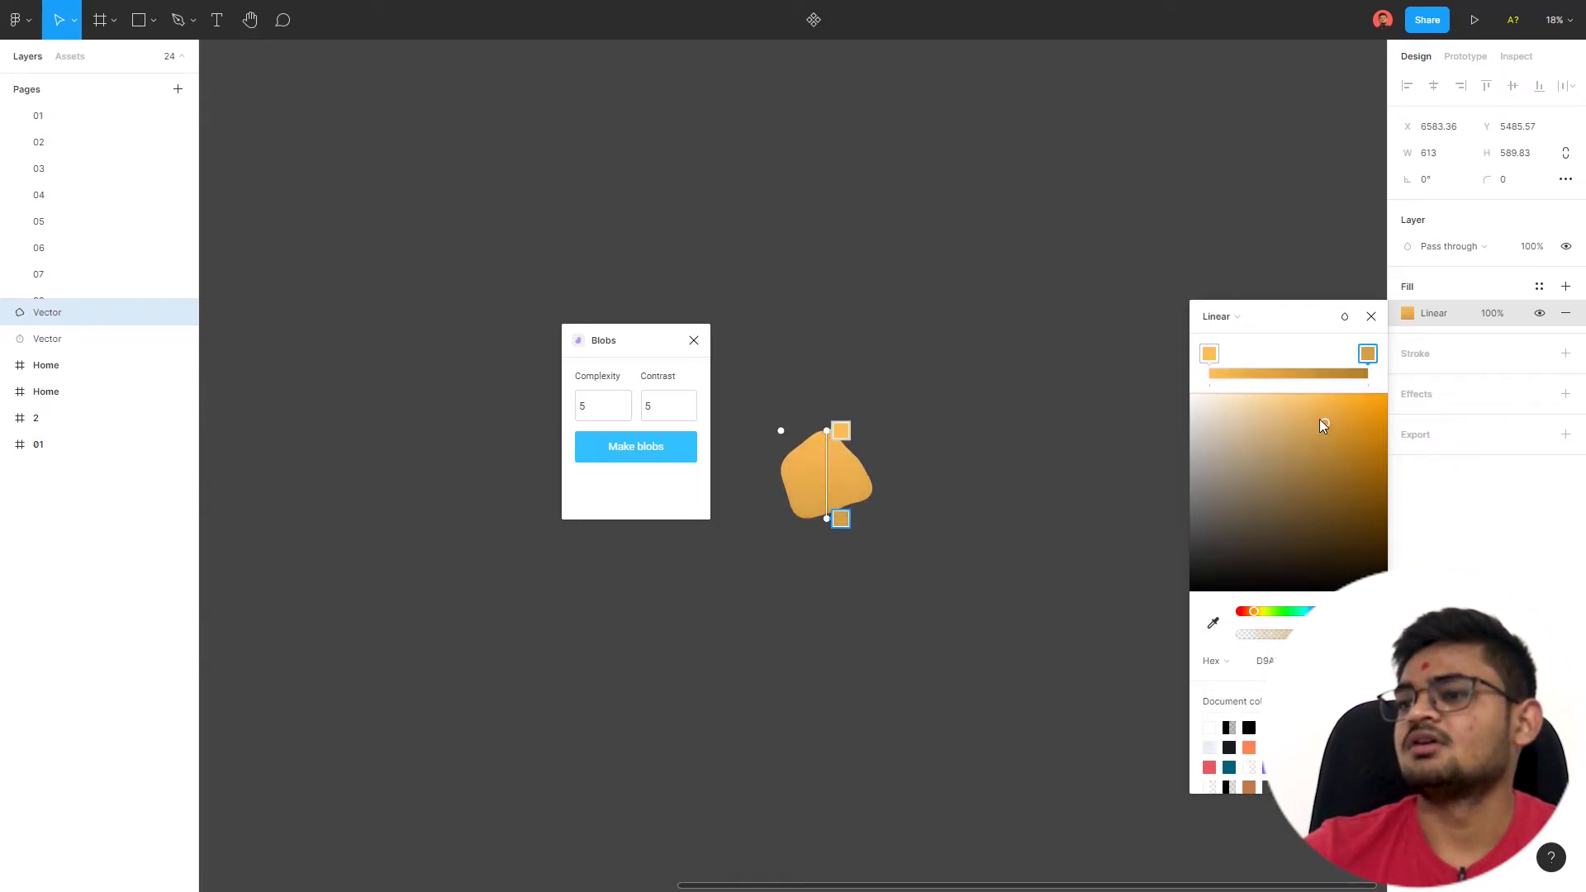
{"action": "left_click_drag", "start_coordinate": [1319, 425], "coordinate": [1305, 426]}
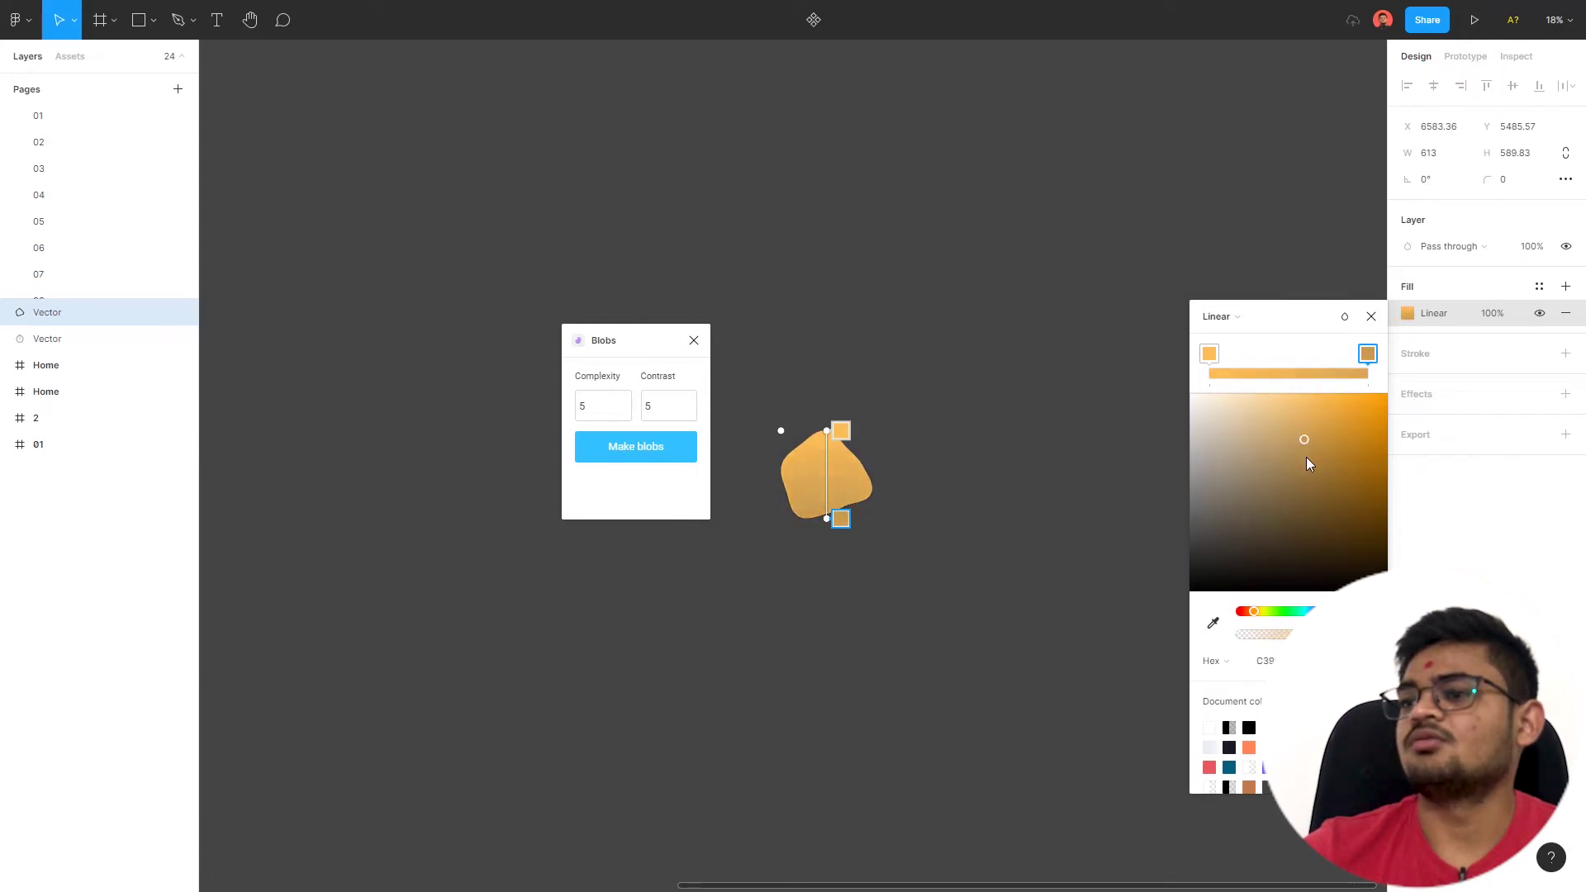
{"action": "left_click", "coordinate": [1371, 316]}
{"action": "left_click", "coordinate": [937, 498]}
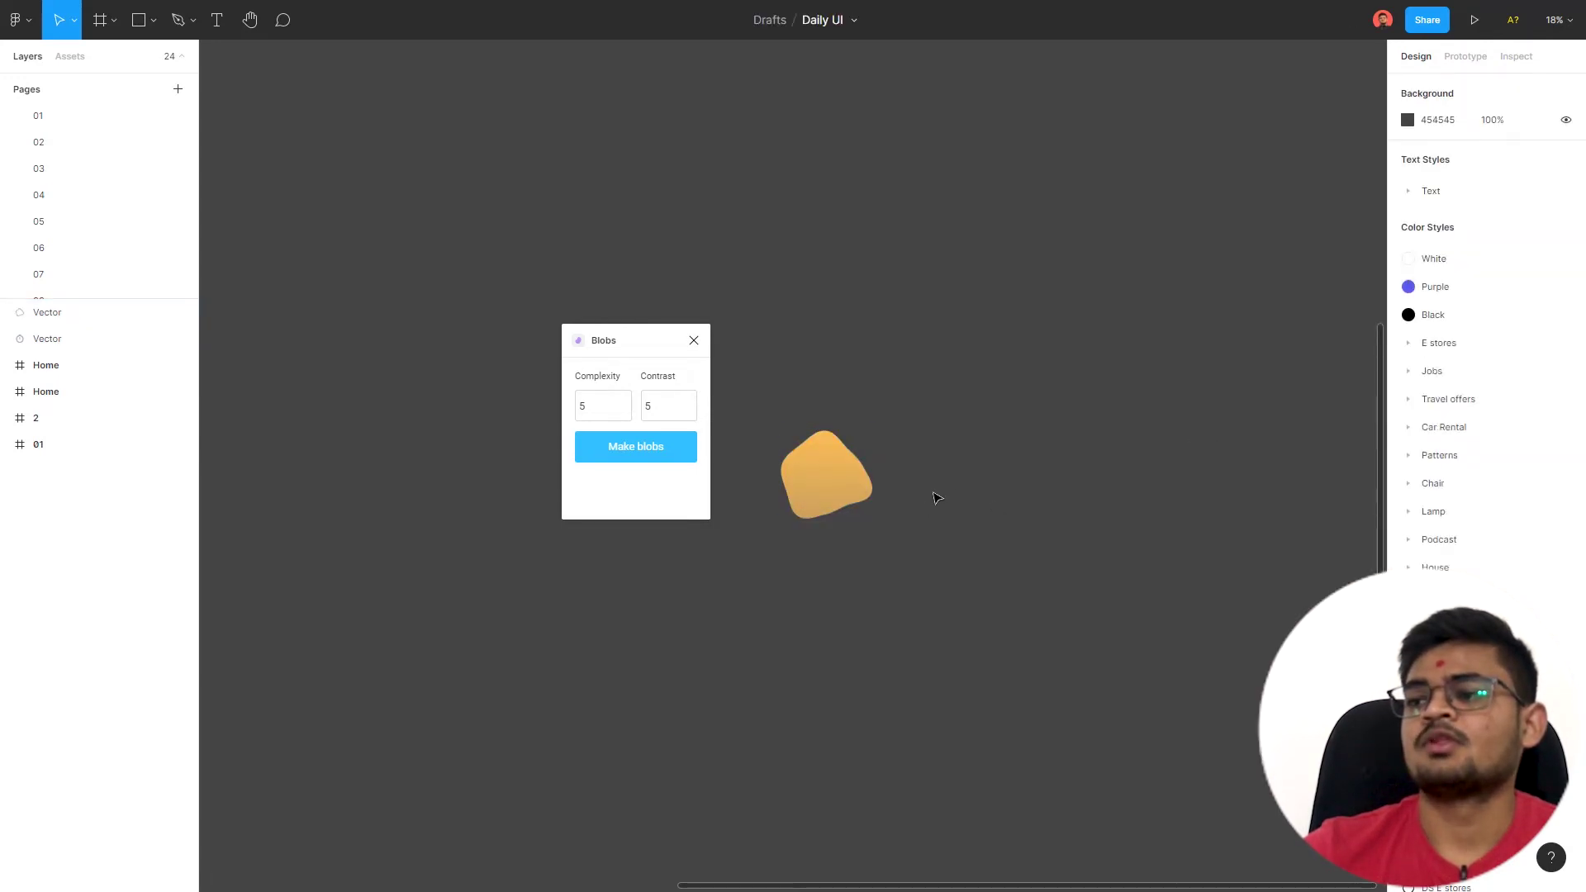
{"action": "left_click", "coordinate": [826, 483]}
{"action": "left_click", "coordinate": [861, 354]}
{"action": "scroll", "coordinate": [743, 380], "scroll_direction": "up", "scroll_amount": 2}
Step: Generate a blob at Complexity 10 and move it below the orange gradient blob
{"action": "left_click", "coordinate": [601, 420]}
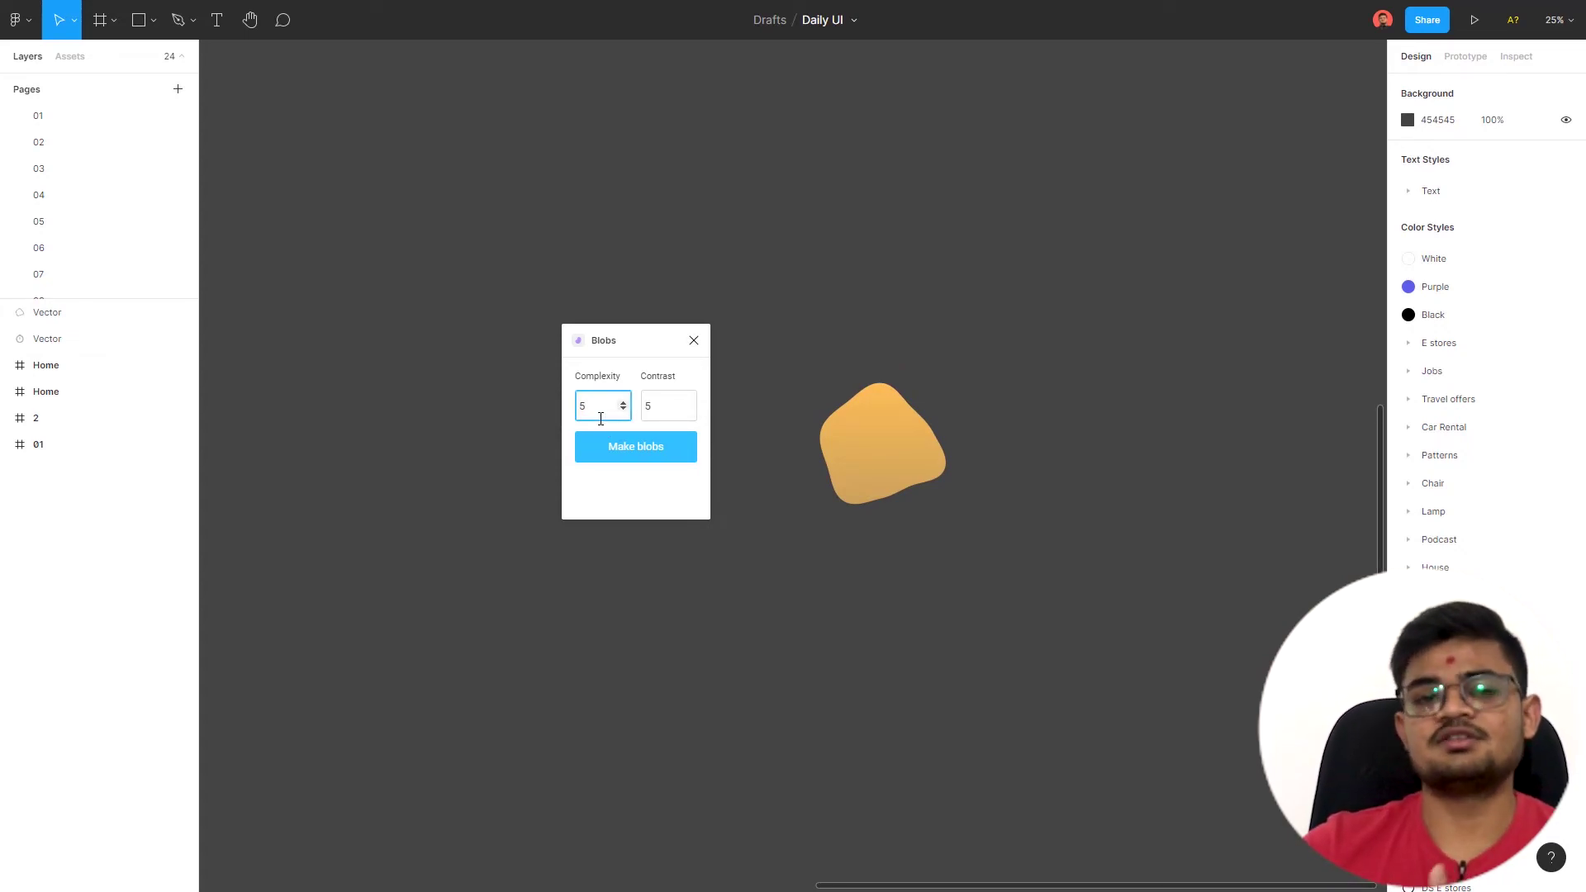
{"action": "type", "text": "9"}
{"action": "key", "text": "BackSpace"}
{"action": "type", "text": "10"}
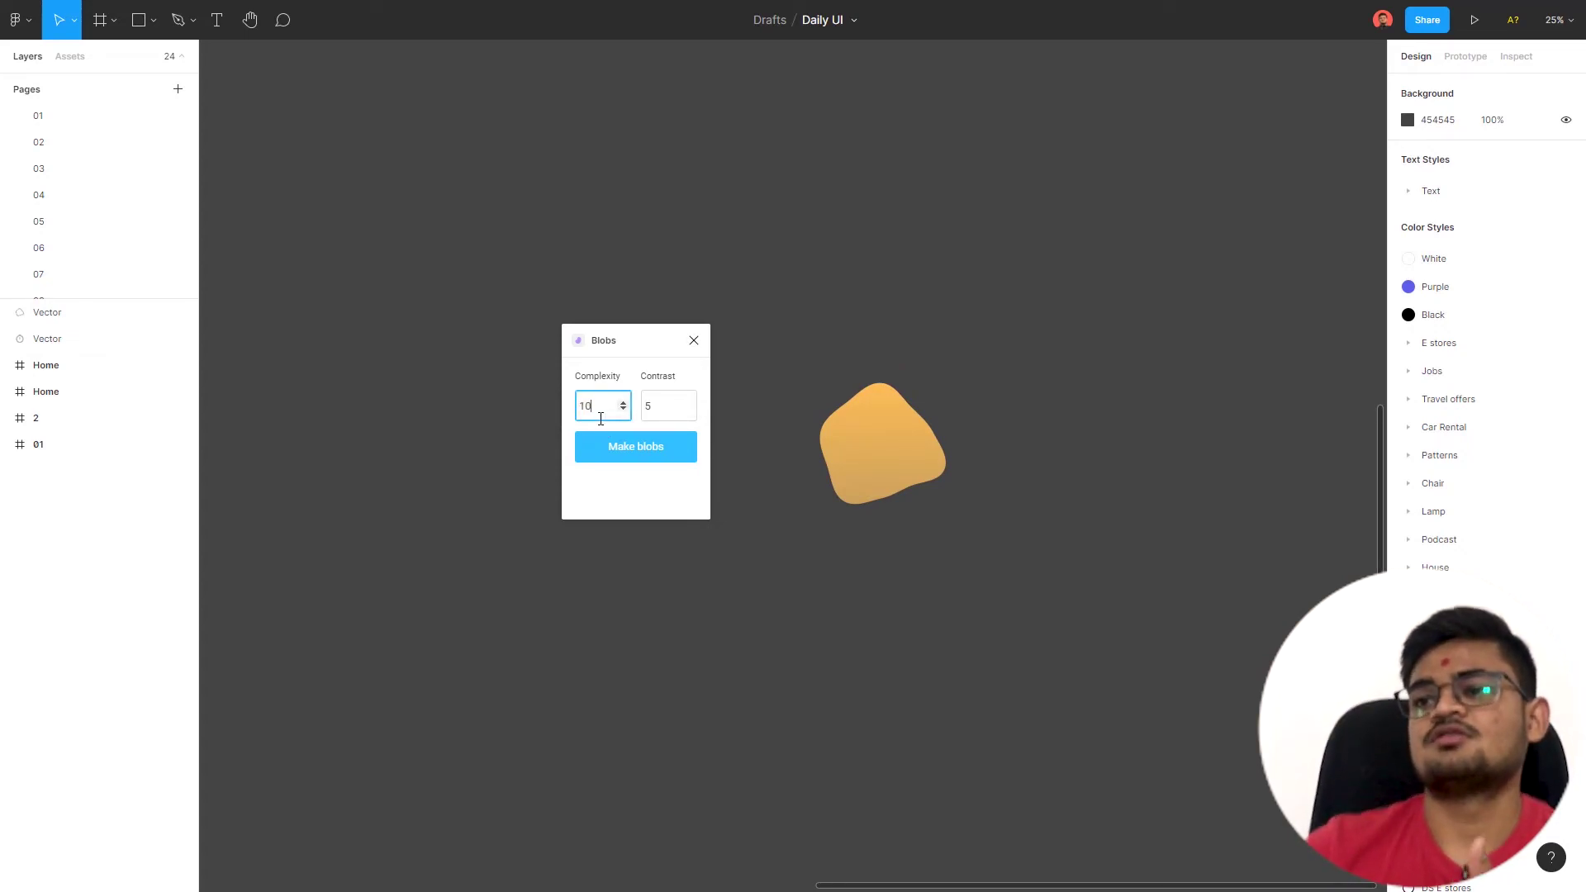
{"action": "left_click", "coordinate": [609, 446]}
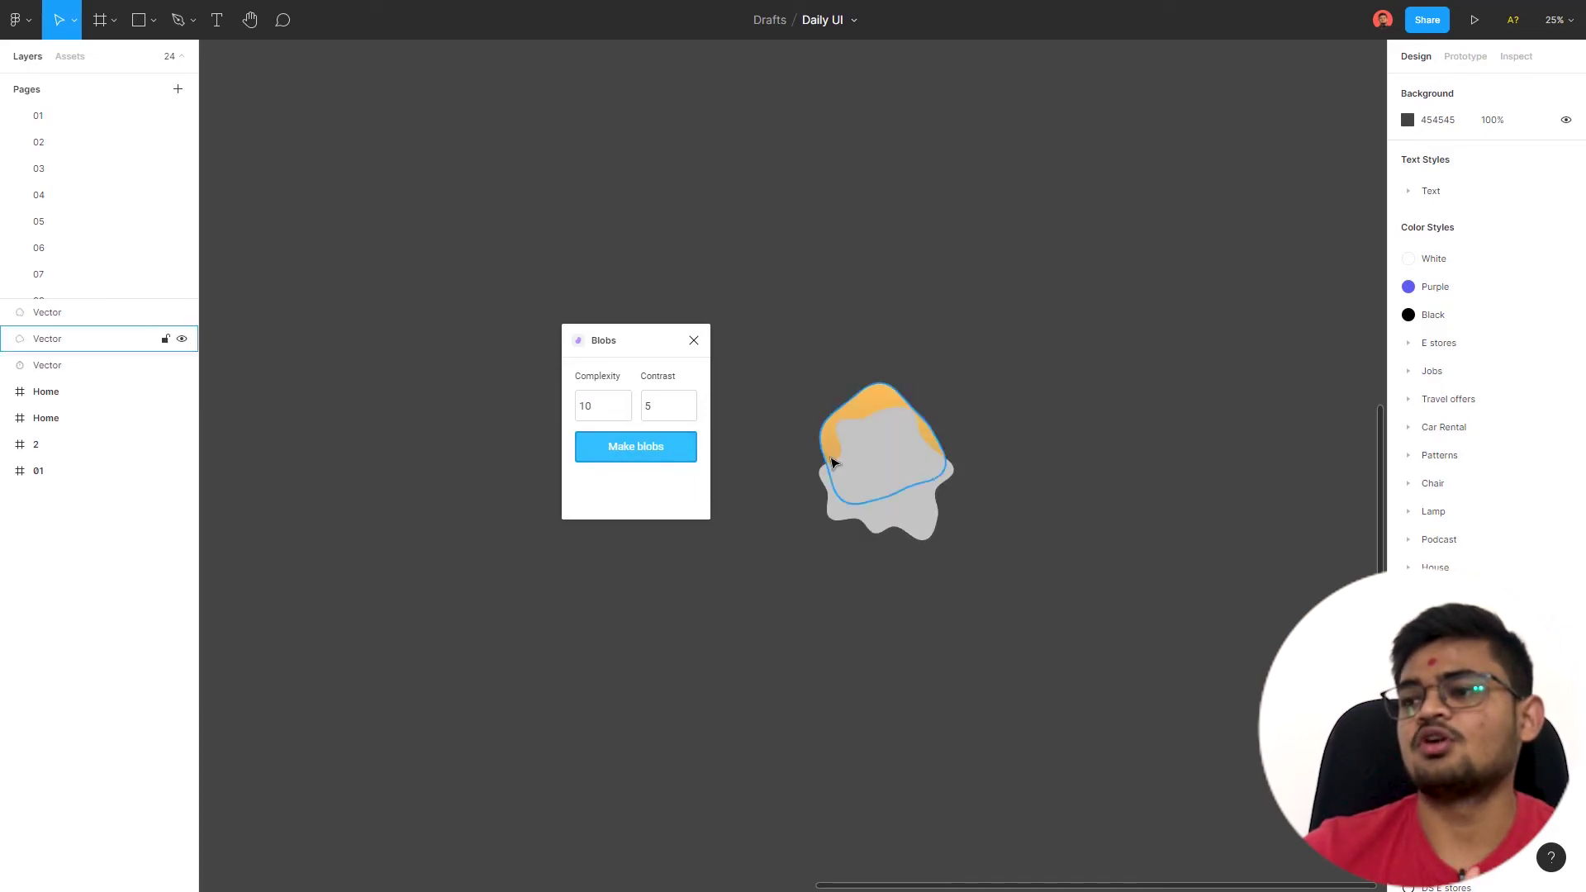
{"action": "left_click_drag", "start_coordinate": [832, 463], "coordinate": [830, 660]}
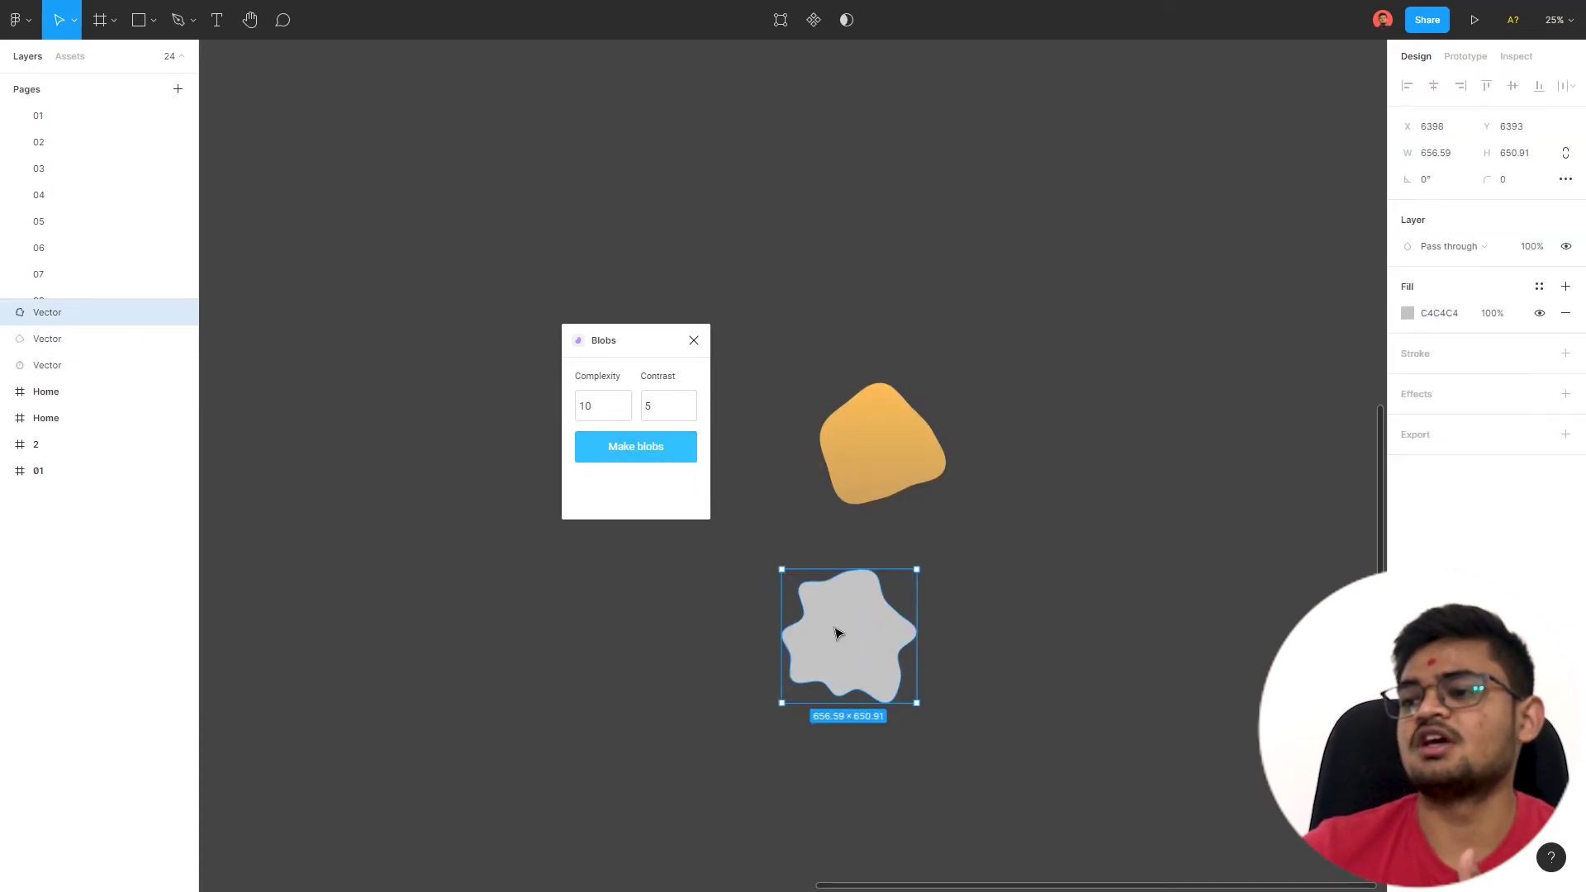
Step: Paste the gradient blob's properties onto the new grey blob
{"action": "left_click", "coordinate": [915, 451]}
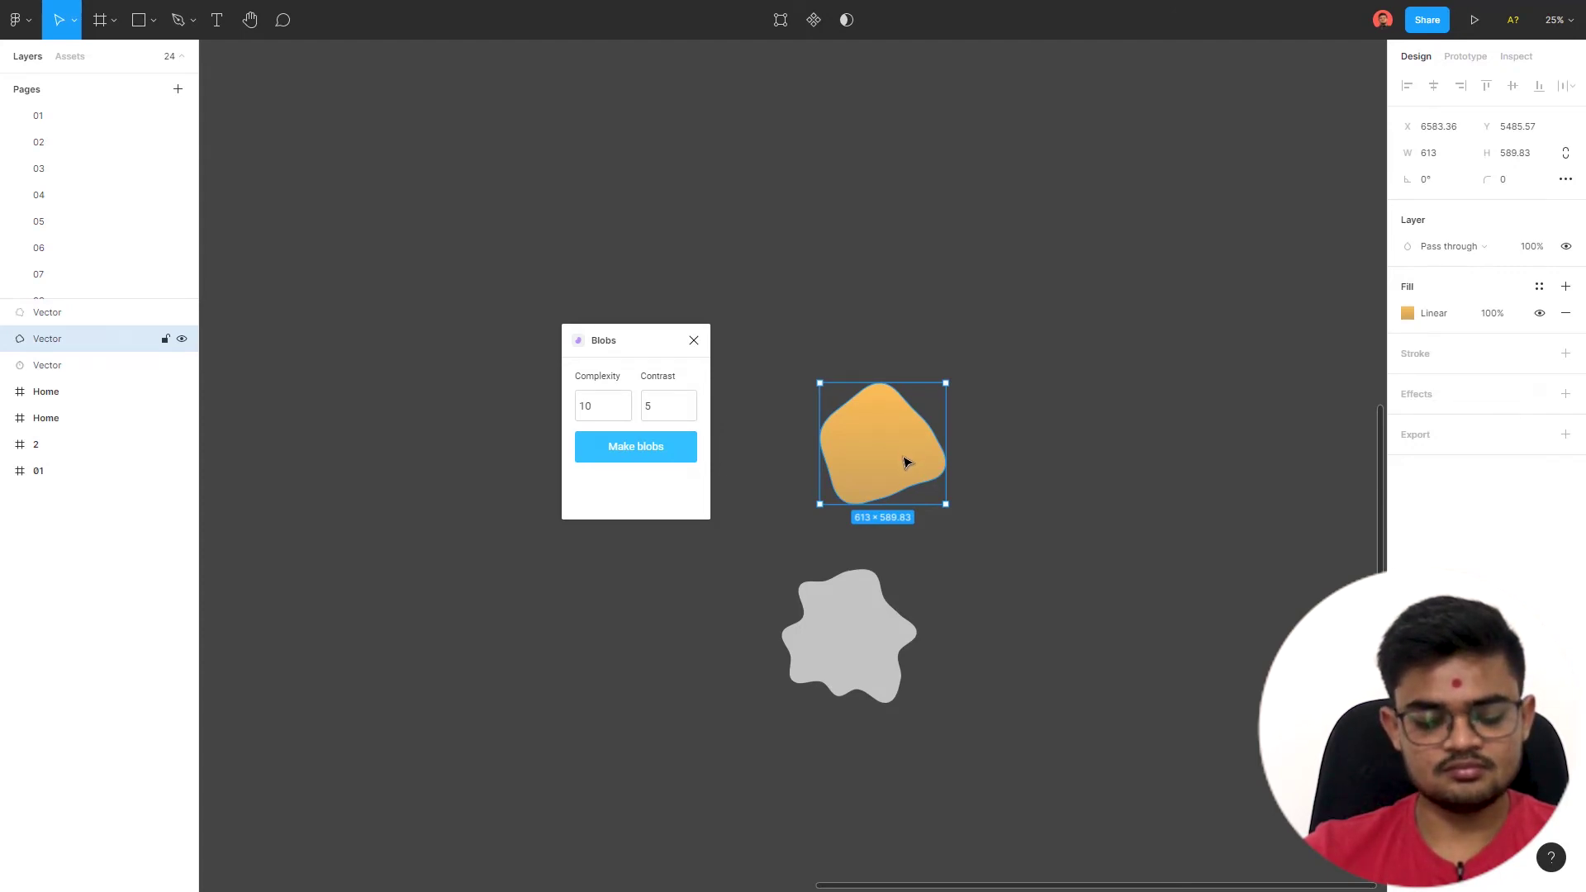
{"action": "left_click", "coordinate": [891, 607]}
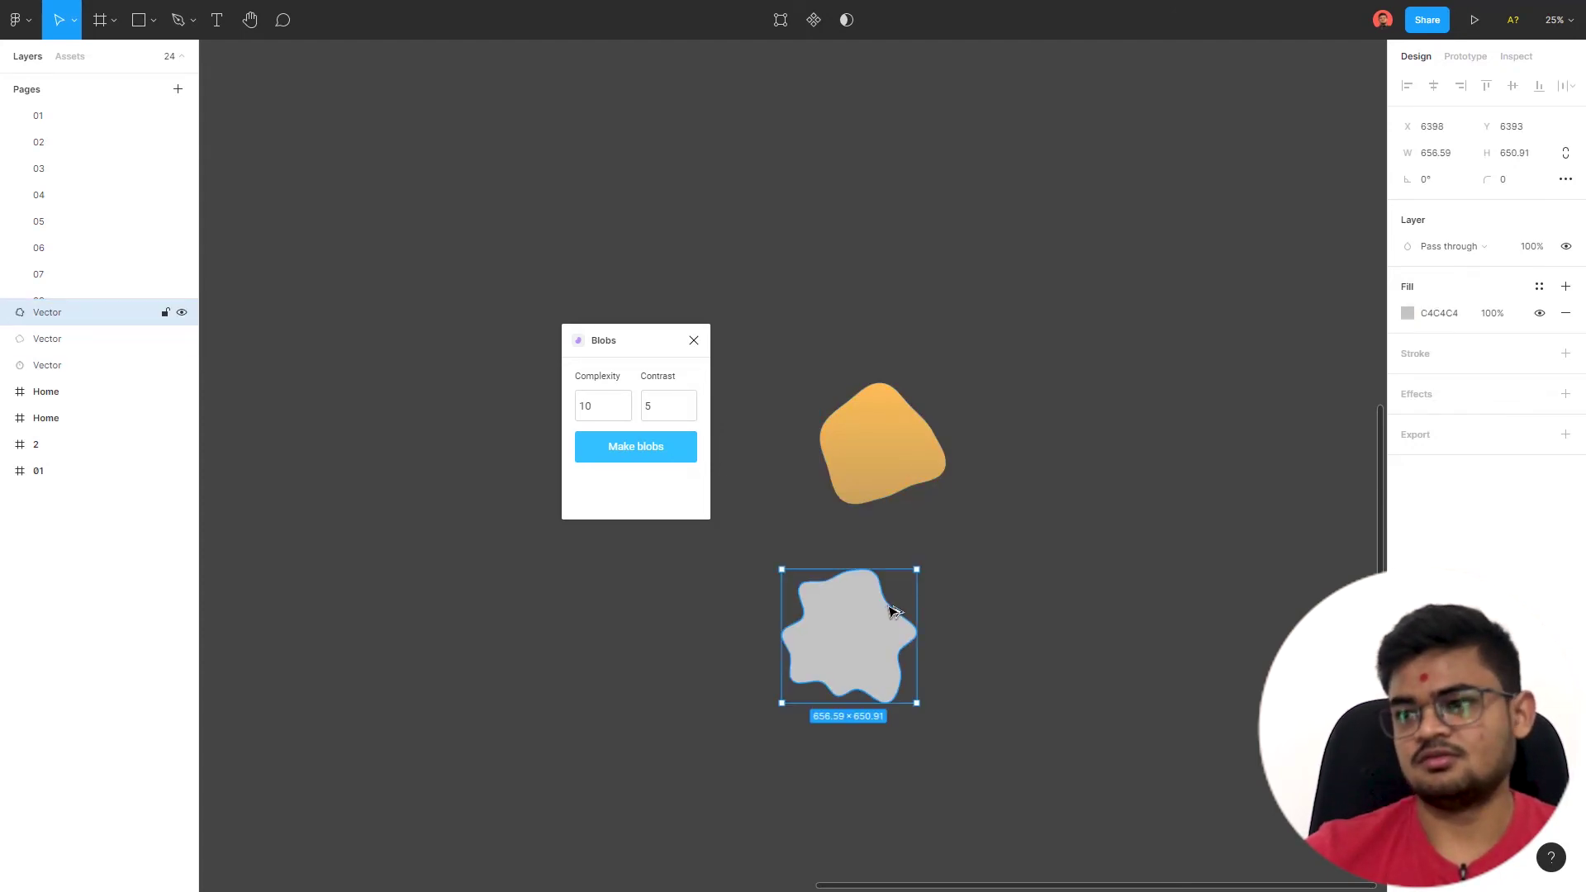
{"action": "key", "text": "ctrl+c"}
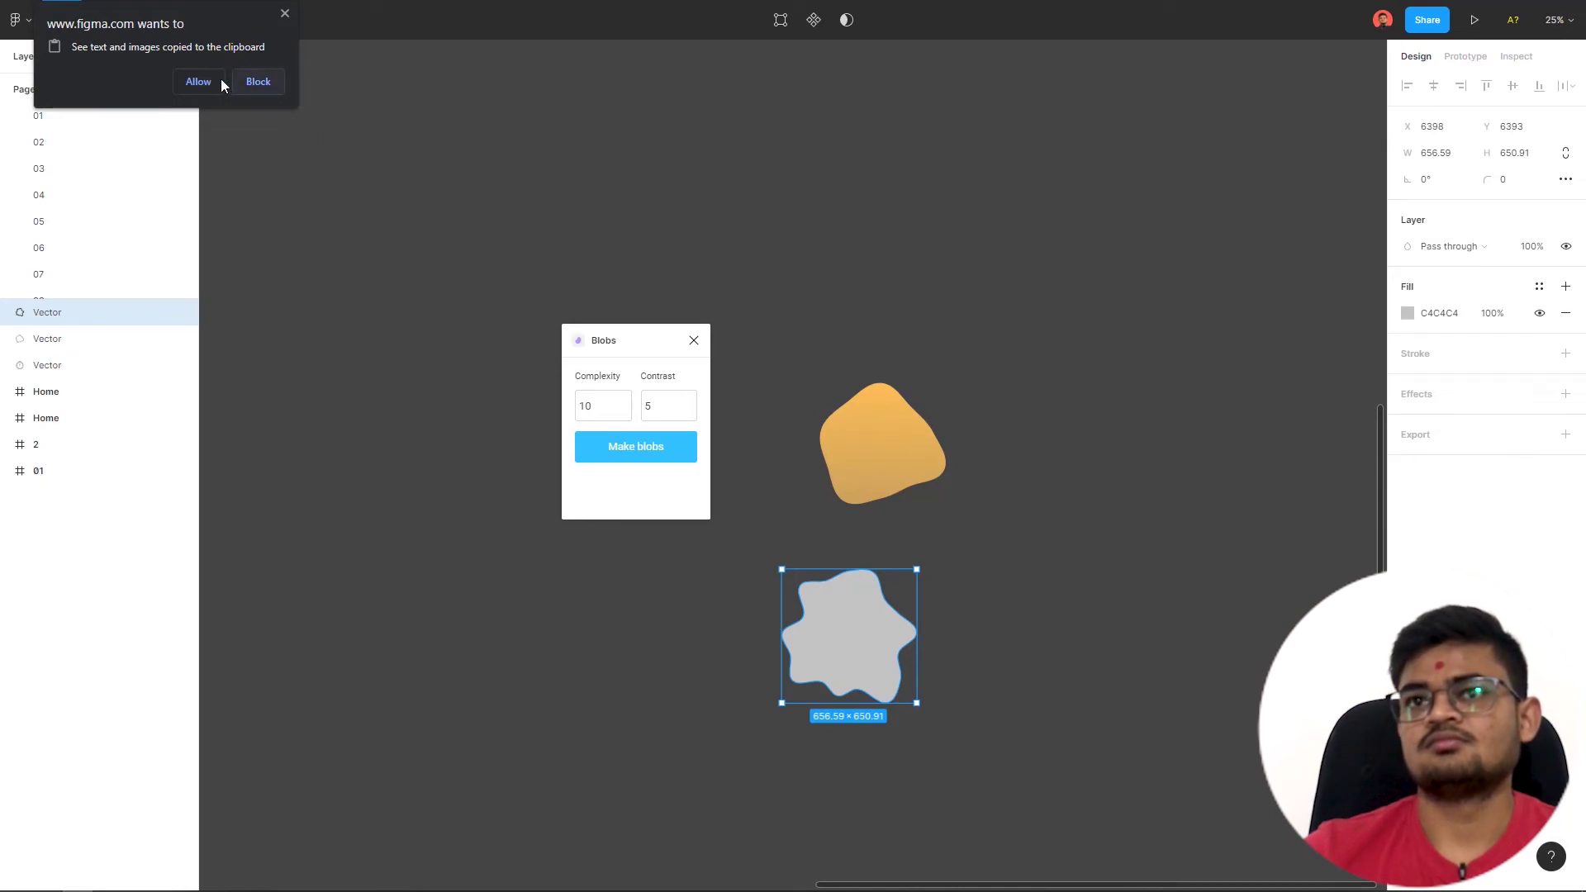
{"action": "left_click", "coordinate": [215, 87]}
{"action": "key", "text": "ctrl+alt+v"}
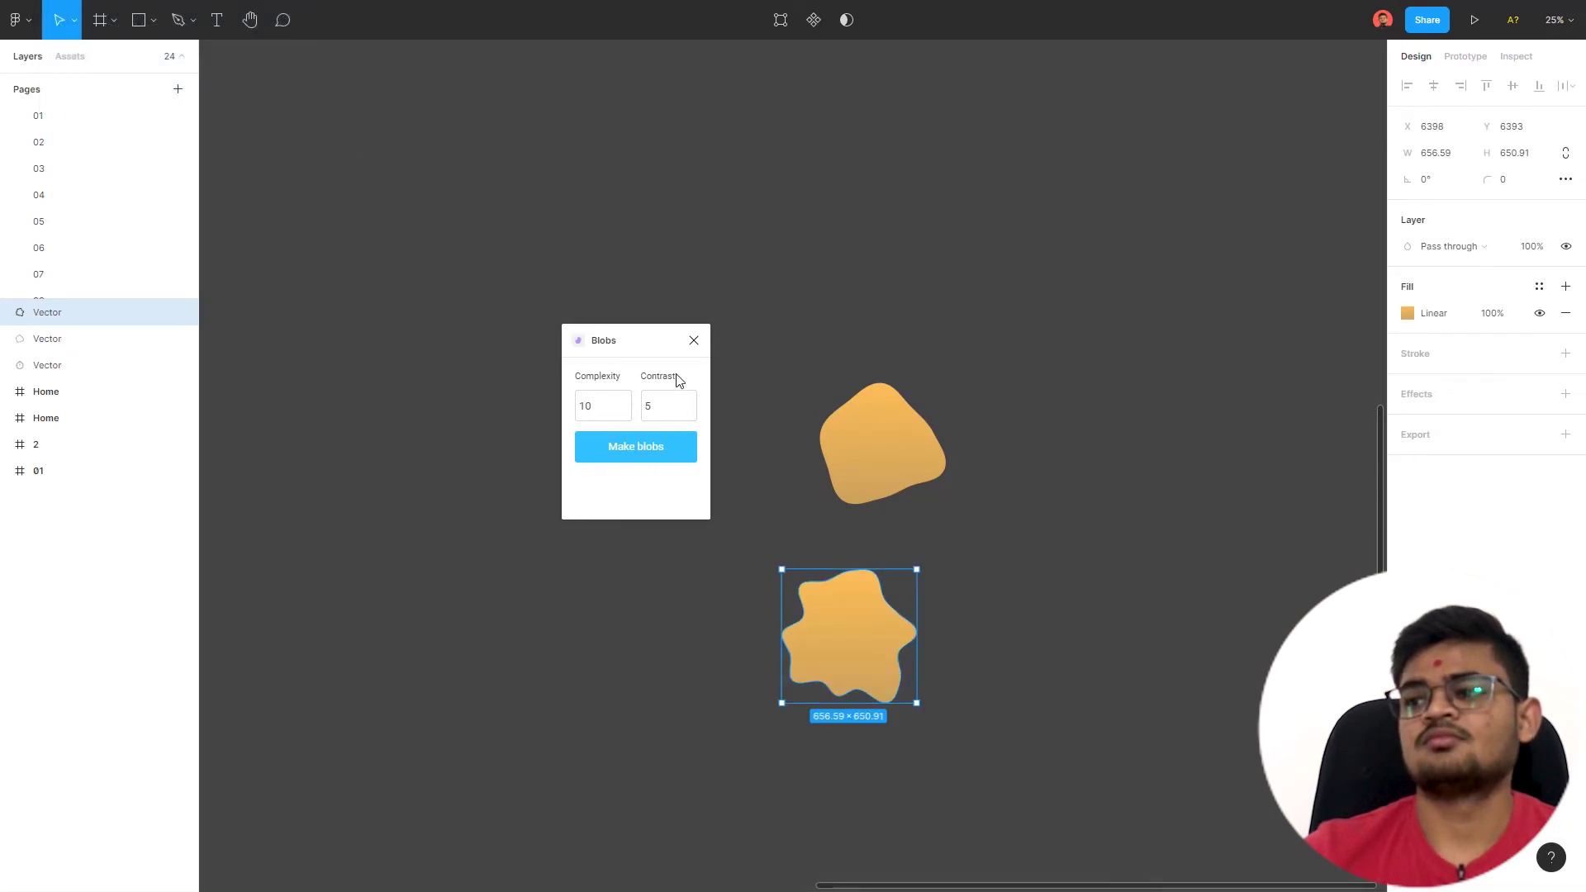
{"action": "left_click", "coordinate": [1057, 539]}
{"action": "left_click", "coordinate": [859, 626]}
{"action": "left_click", "coordinate": [1154, 510]}
Step: Fill the lower blob with the Patterns/Orange colour style
{"action": "left_click", "coordinate": [872, 659]}
{"action": "left_click", "coordinate": [1538, 286]}
{"action": "scroll", "coordinate": [1504, 537], "scroll_direction": "down", "scroll_amount": 2}
{"action": "left_click", "coordinate": [1501, 472]}
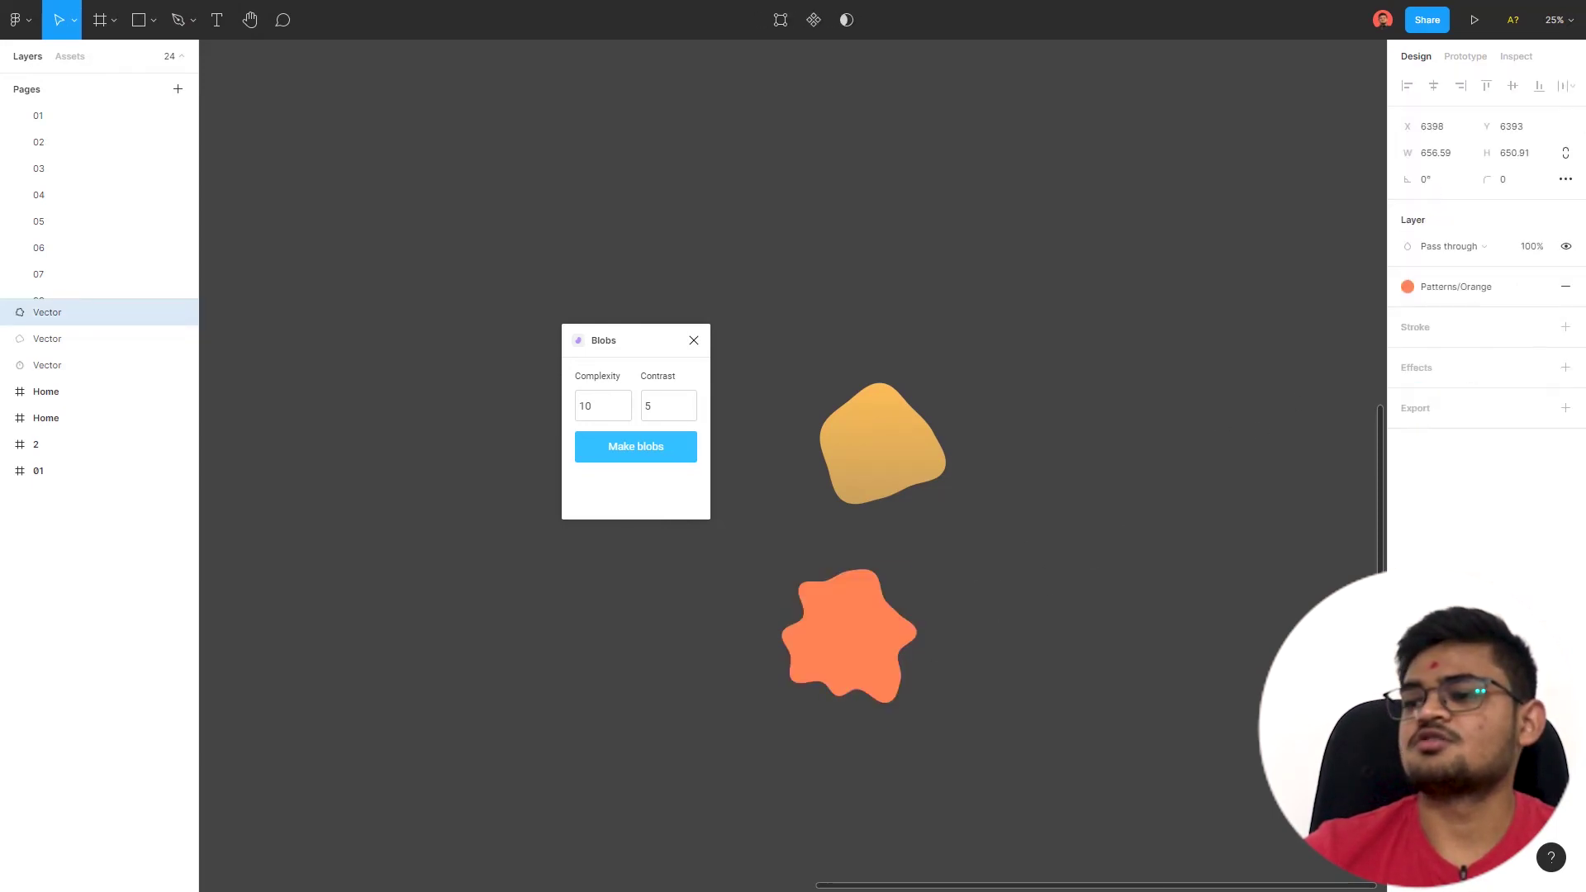
{"action": "left_click", "coordinate": [1044, 683]}
{"action": "scroll", "coordinate": [838, 674], "scroll_direction": "down", "scroll_amount": 3}
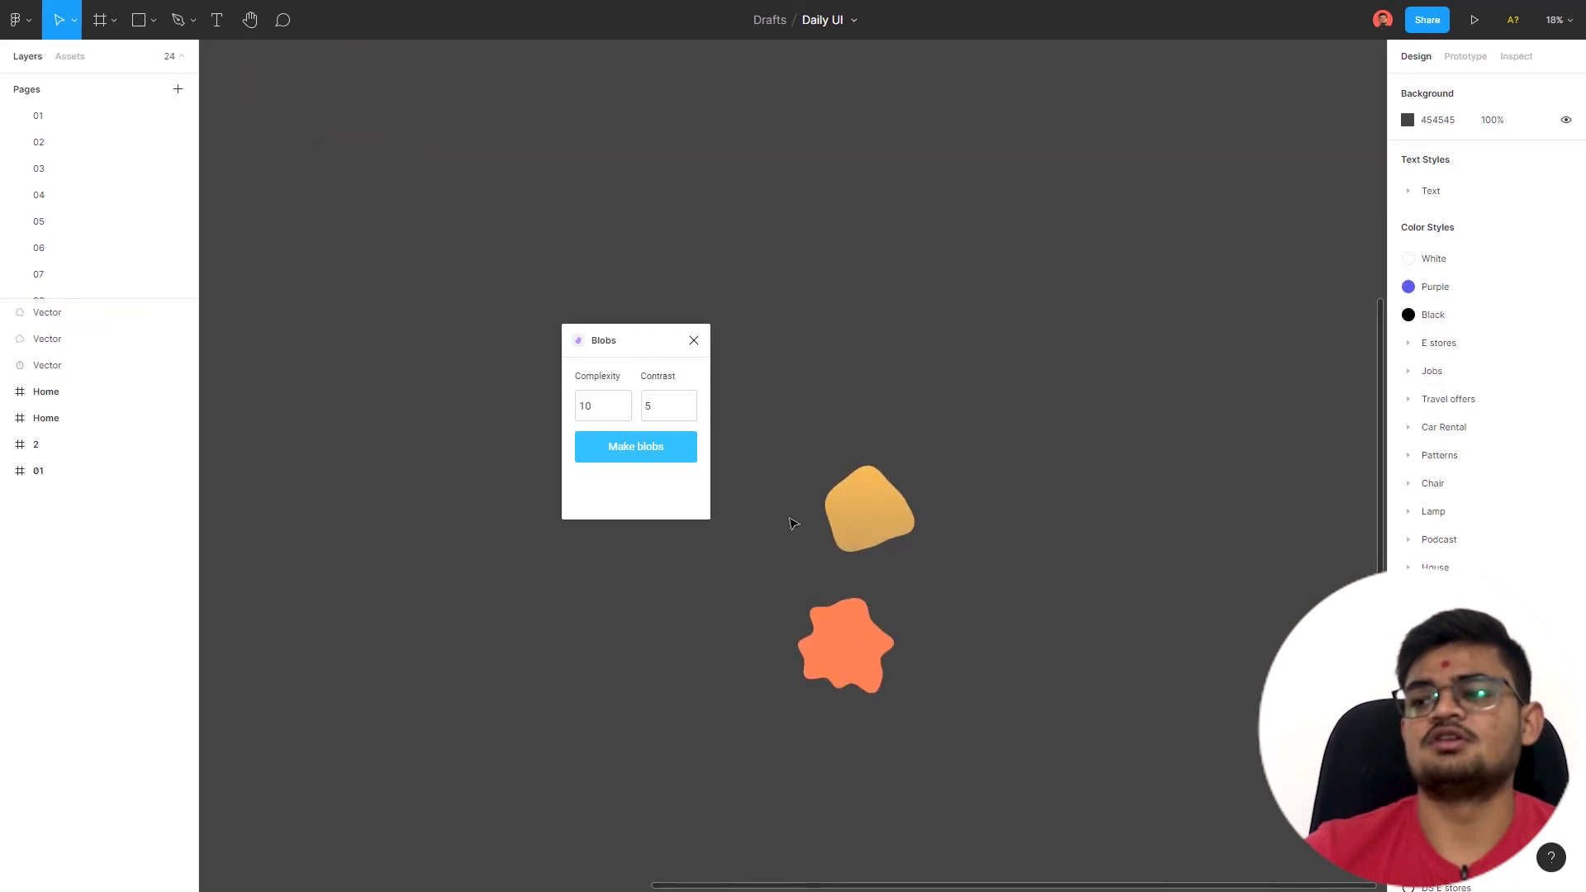
Step: Drag the orange blob up so it overlaps the yellow one
{"action": "mouse_move", "coordinate": [851, 650]}
{"action": "left_mouse_down"}
{"action": "mouse_move", "coordinate": [901, 519]}
{"action": "mouse_move", "coordinate": [789, 521]}
{"action": "left_mouse_up"}
{"action": "scroll", "coordinate": [899, 533], "scroll_direction": "up", "scroll_amount": 2}
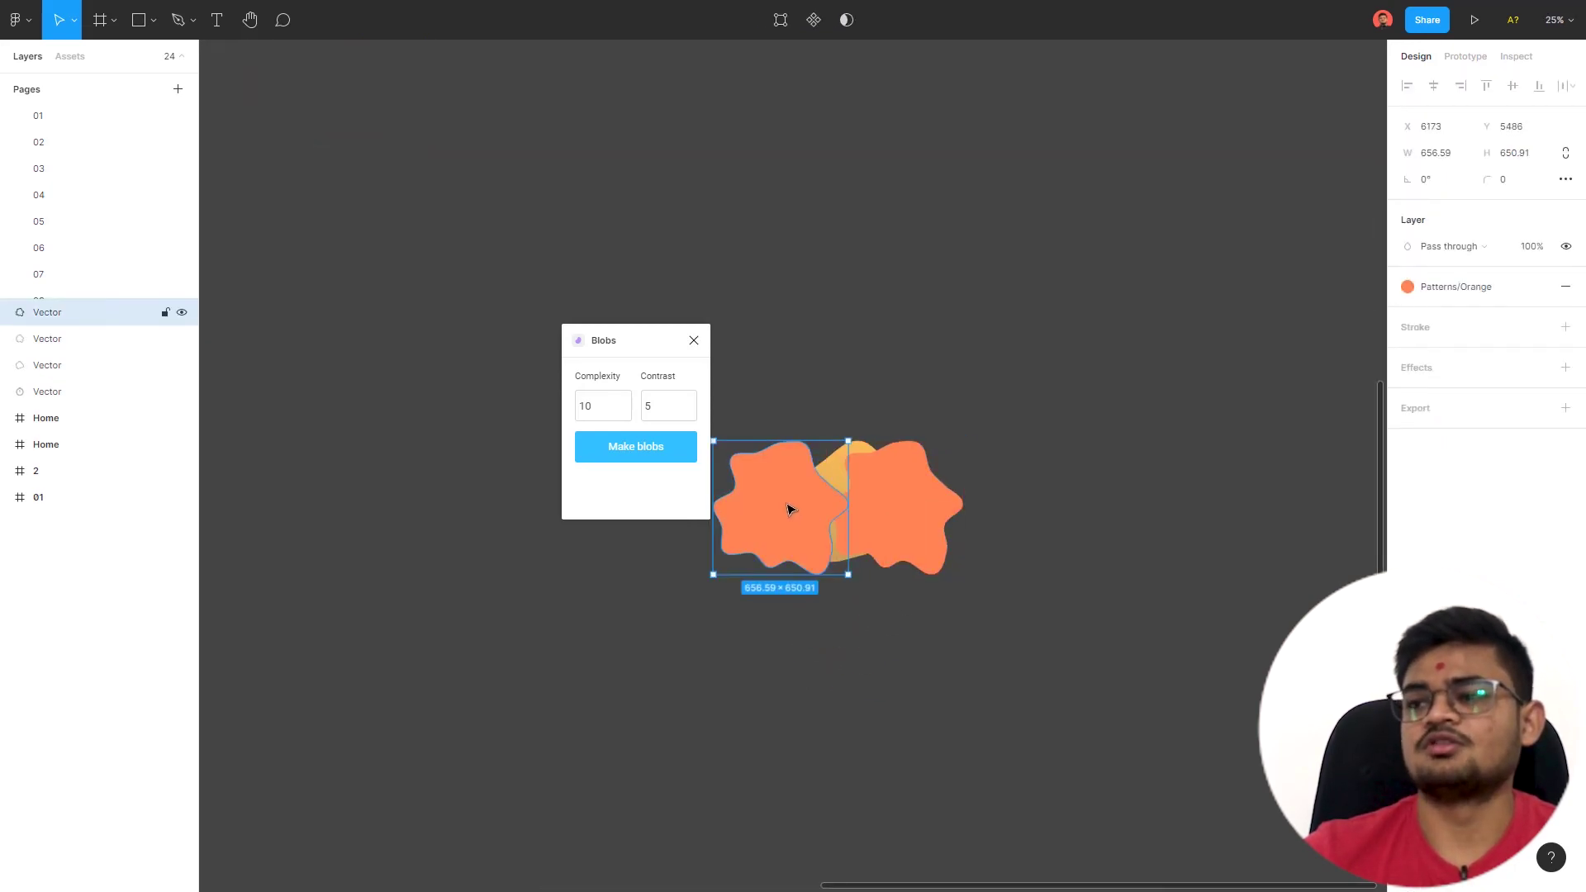
{"action": "key", "text": "ctrl+z"}
Step: Generate a rounder blob with Complexity 4 and Contrast 8
{"action": "left_click", "coordinate": [600, 415]}
{"action": "key", "text": "Down"}
{"action": "left_click", "coordinate": [655, 414]}
{"action": "key", "text": "Up"}
{"action": "key", "text": "Up"}
{"action": "left_click", "coordinate": [603, 405]}
{"action": "key", "text": "Down"}
{"action": "key", "text": "Down"}
{"action": "key", "text": "Down"}
{"action": "left_click", "coordinate": [633, 450]}
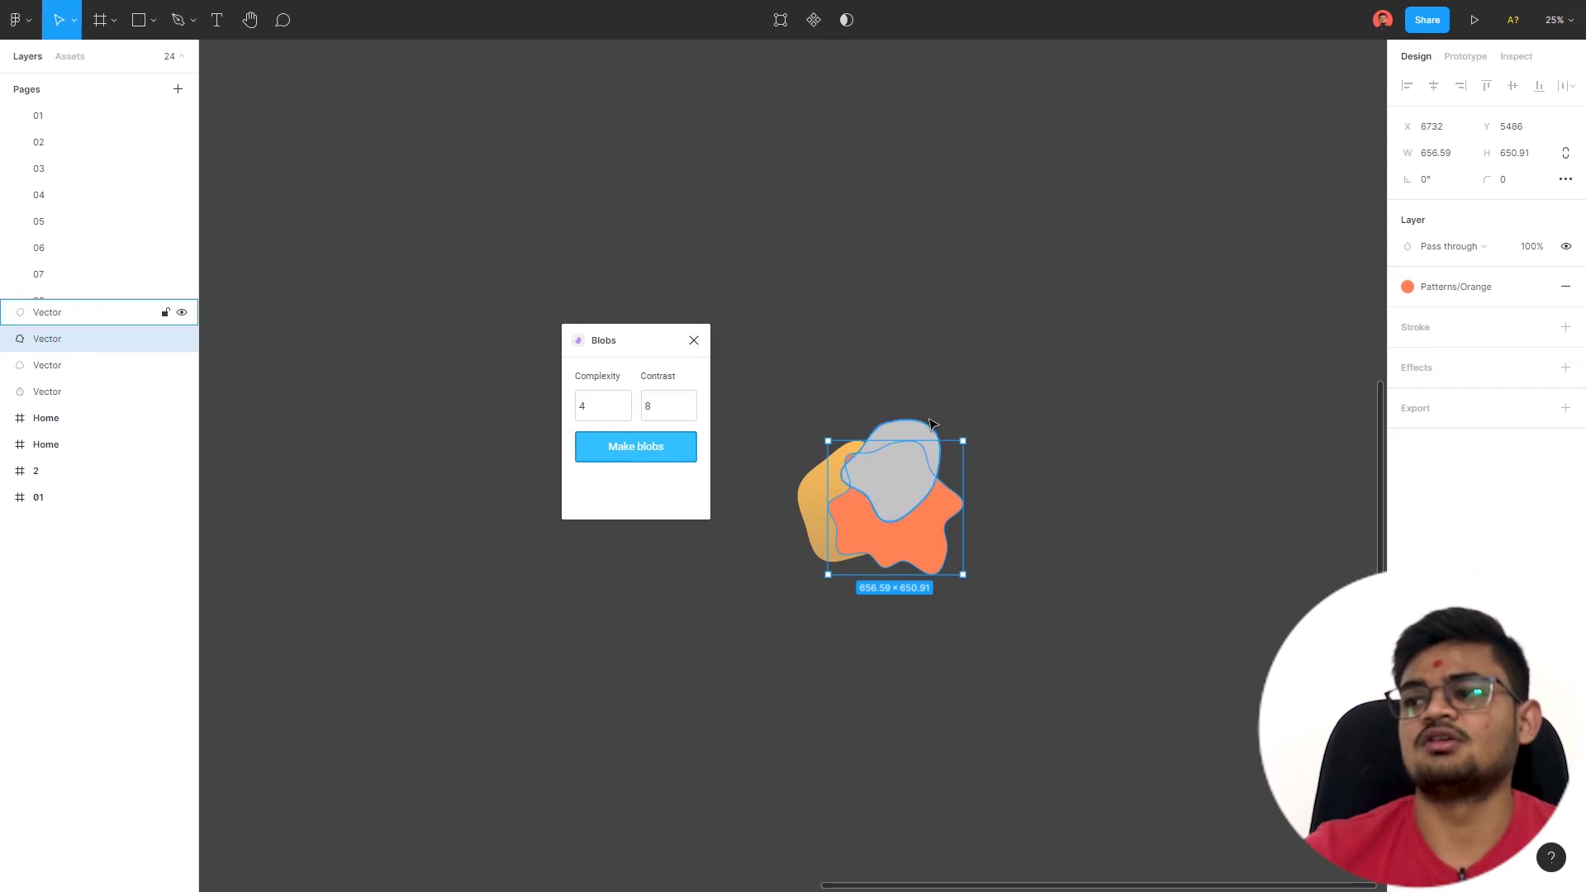
Step: Move the new blob above the orange ones and fill it with Podcast/Blue
{"action": "left_click_drag", "start_coordinate": [923, 426], "coordinate": [904, 356]}
{"action": "left_click", "coordinate": [1538, 287]}
{"action": "scroll", "coordinate": [1479, 514], "scroll_direction": "down", "scroll_amount": 2}
{"action": "left_click", "coordinate": [1502, 503]}
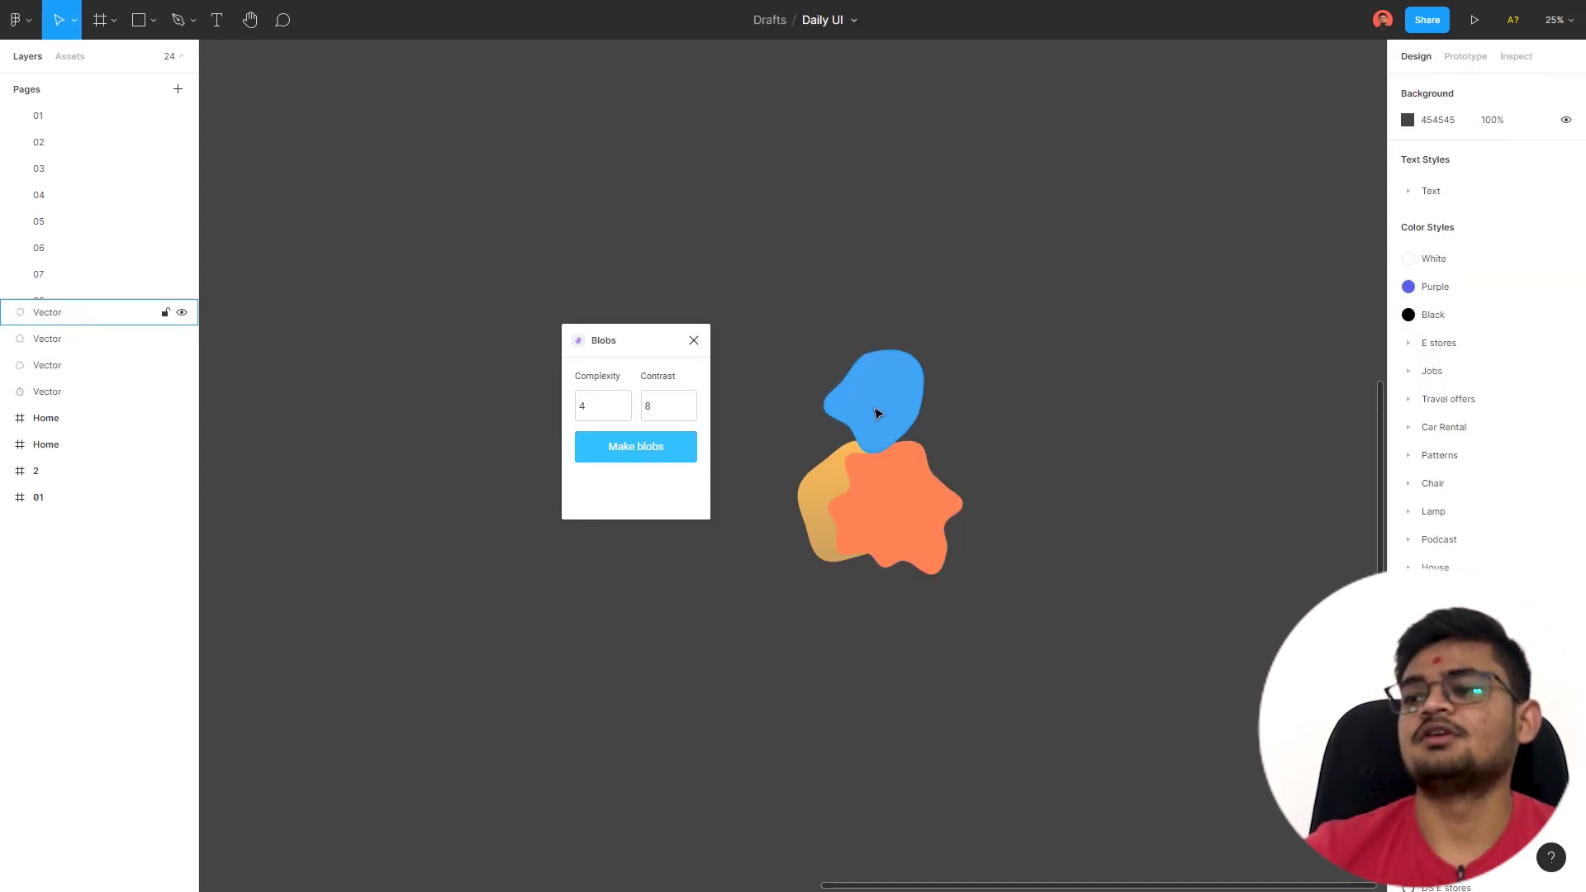